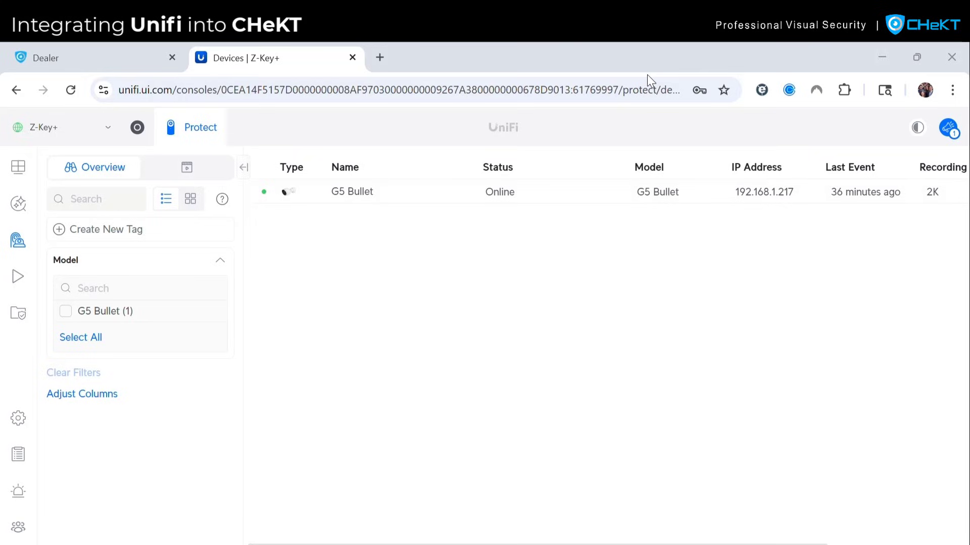
# - Open the settings of the G5 Bullet camera from the device list
pyautogui.moveTo(455, 191)
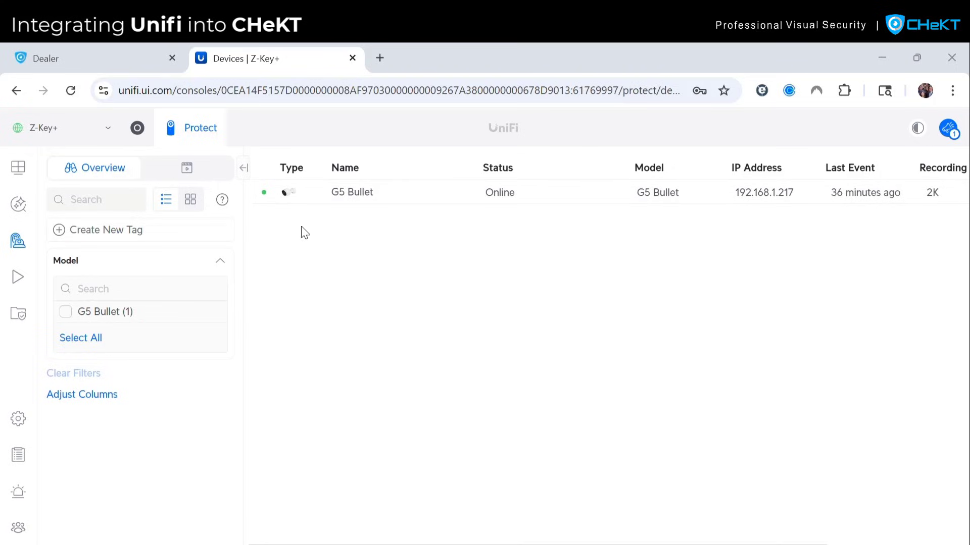
pyautogui.moveTo(576, 196)
pyautogui.click(676, 194)
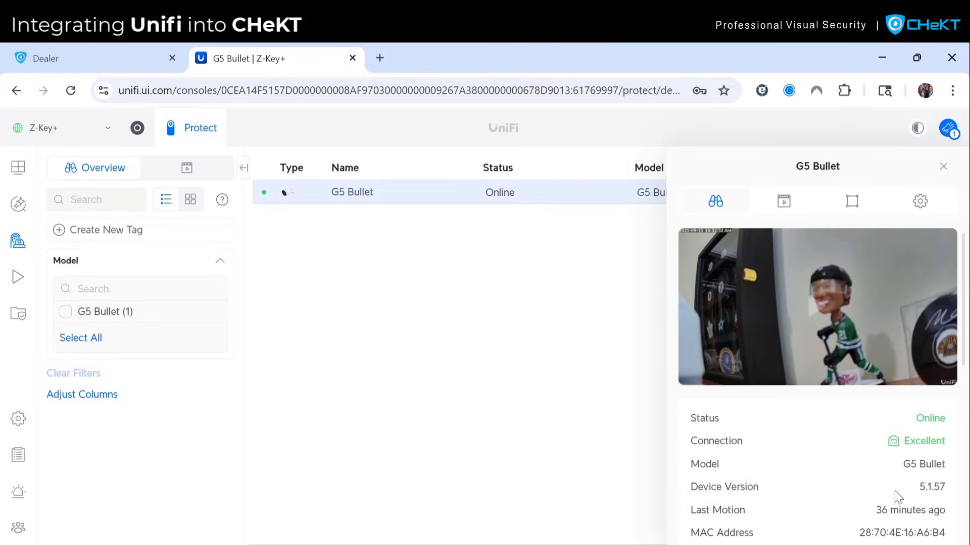
pyautogui.click(924, 216)
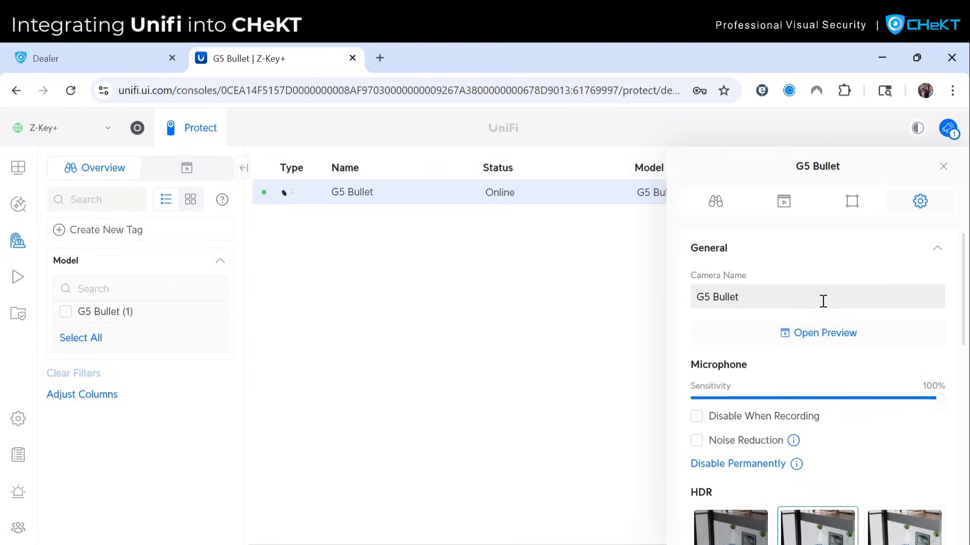
# - Rename the camera as East Camera CH1.1, copying the name from the cheat sheet, and apply the change
pyautogui.tripleClick(753, 296)
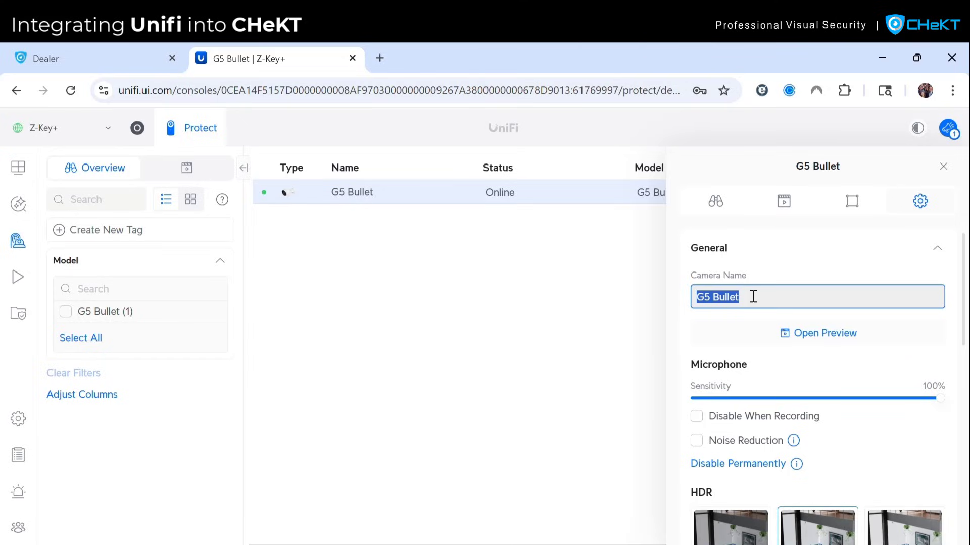
pyautogui.moveTo(655, 544)
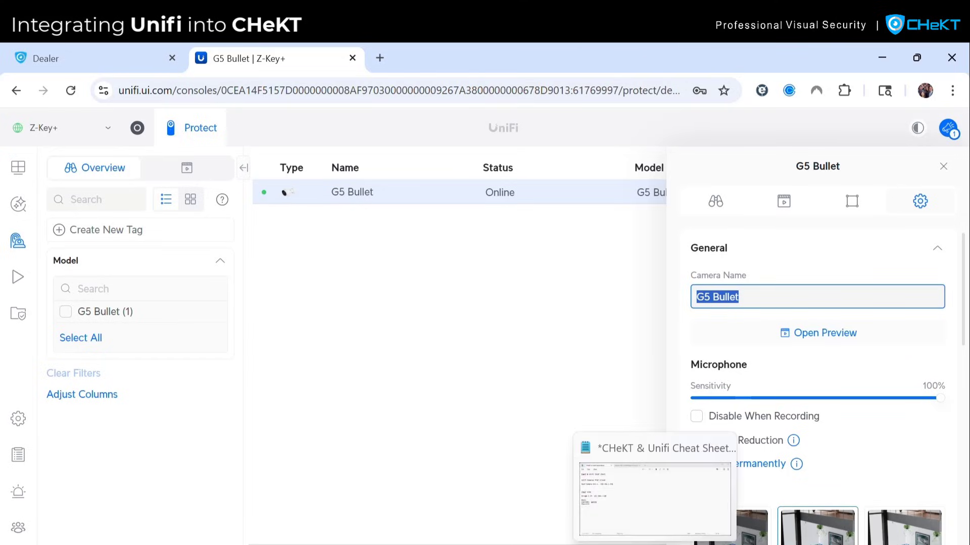
pyautogui.click(660, 503)
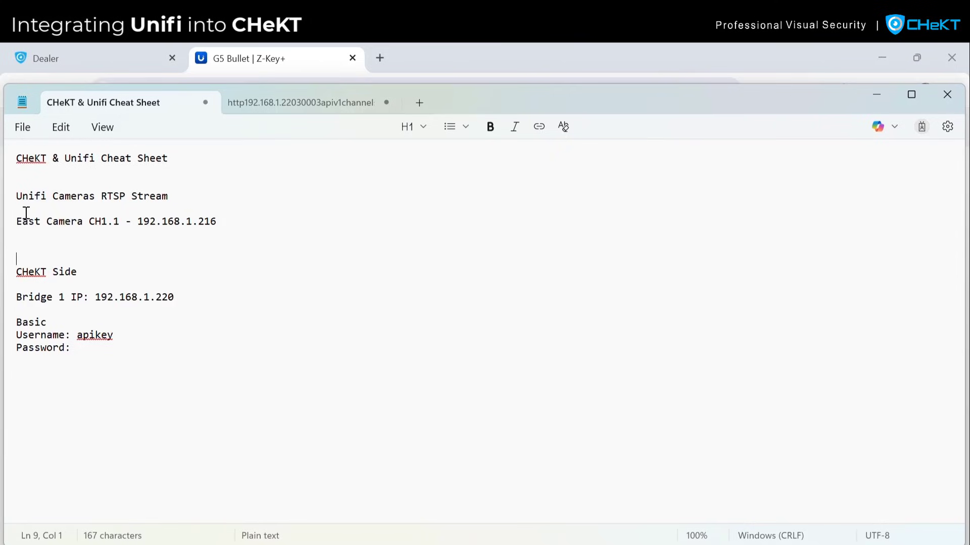
pyautogui.moveTo(17, 221); pyautogui.dragTo(121, 223)
pyautogui.hotkey('ctrl', 'c')
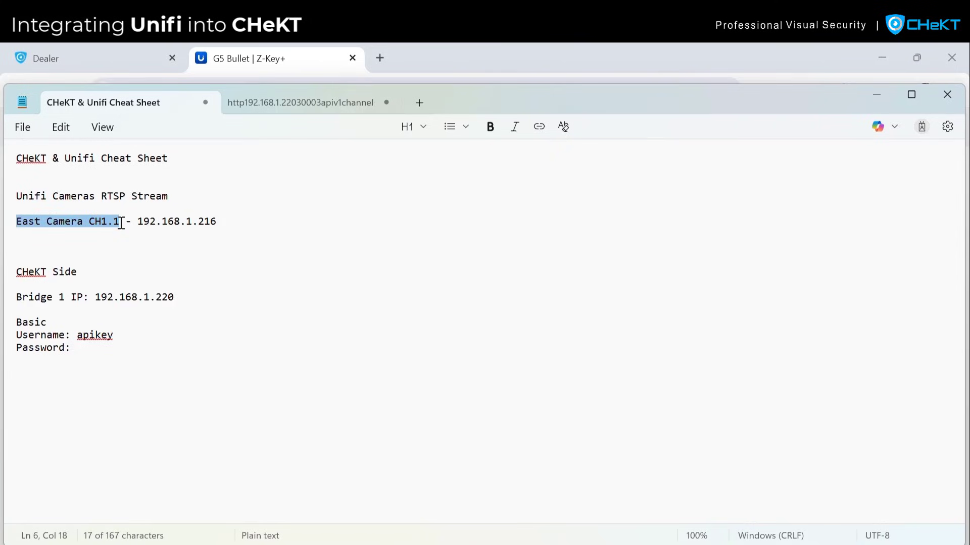
pyautogui.click(664, 47)
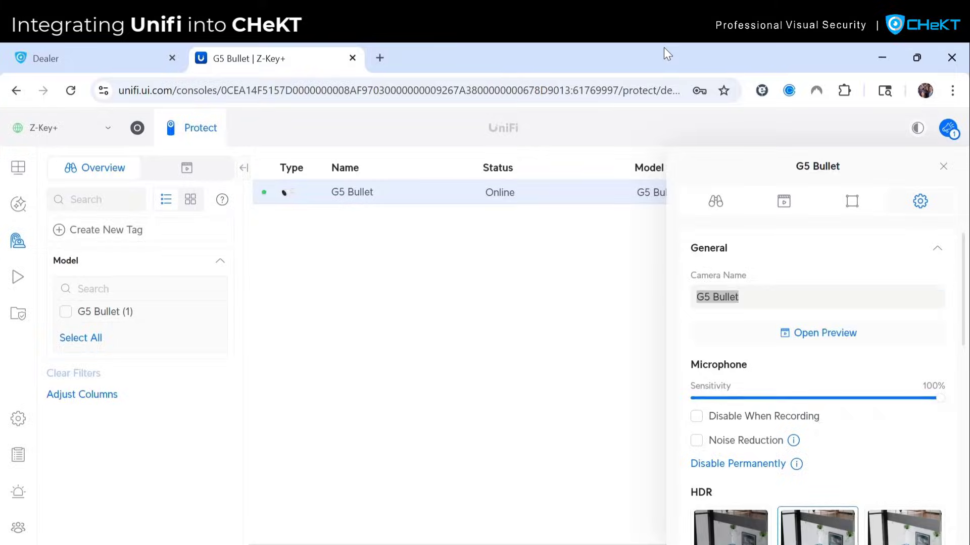
pyautogui.hotkey('ctrl', 'v')
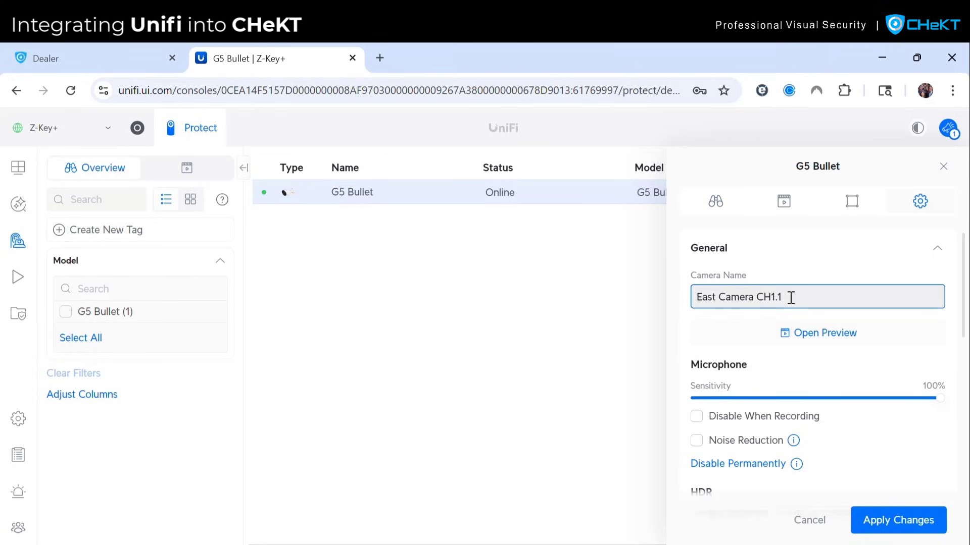
pyautogui.moveTo(778, 297); pyautogui.dragTo(784, 296)
pyautogui.click(795, 303)
pyautogui.click(869, 515)
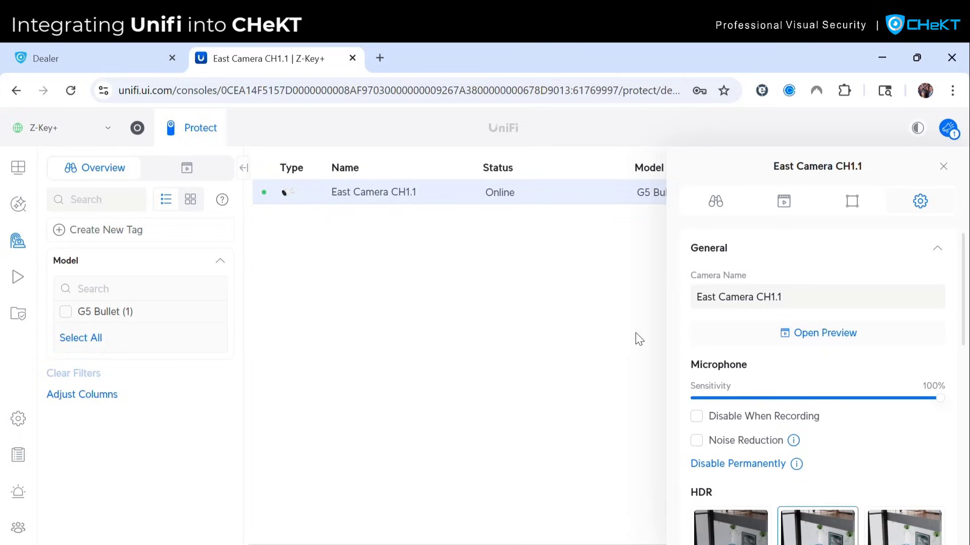
# - Enable secure RTSPS output for East Camera CH1.1 with only the Medium Resolution (1280x720) stream selected
pyautogui.scroll(-1, 846, 374)
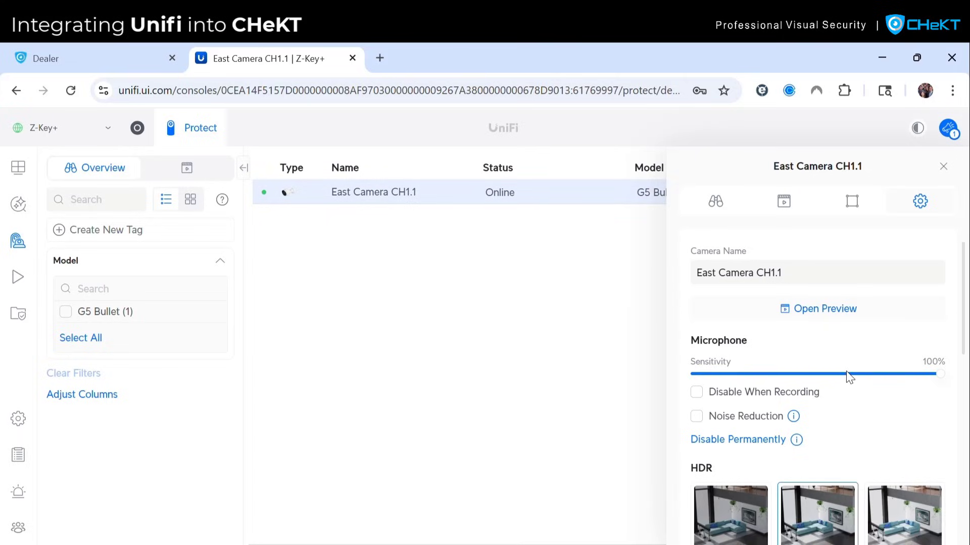
pyautogui.scroll(-10, 849, 376)
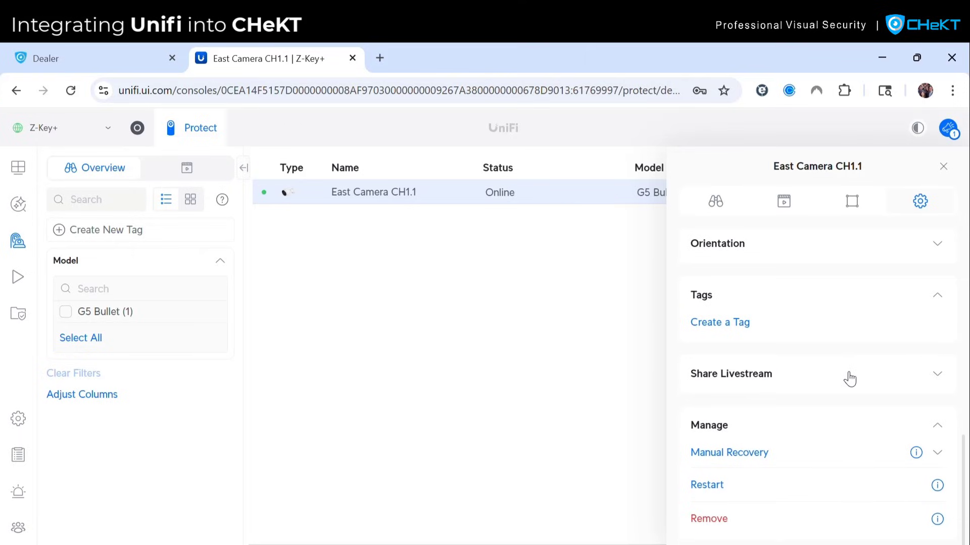
pyautogui.click(937, 378)
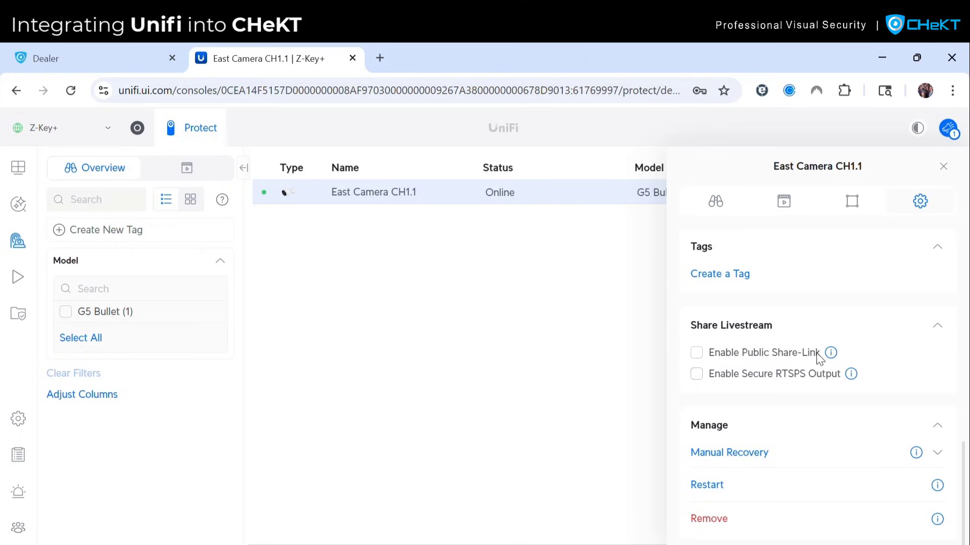
pyautogui.click(697, 376)
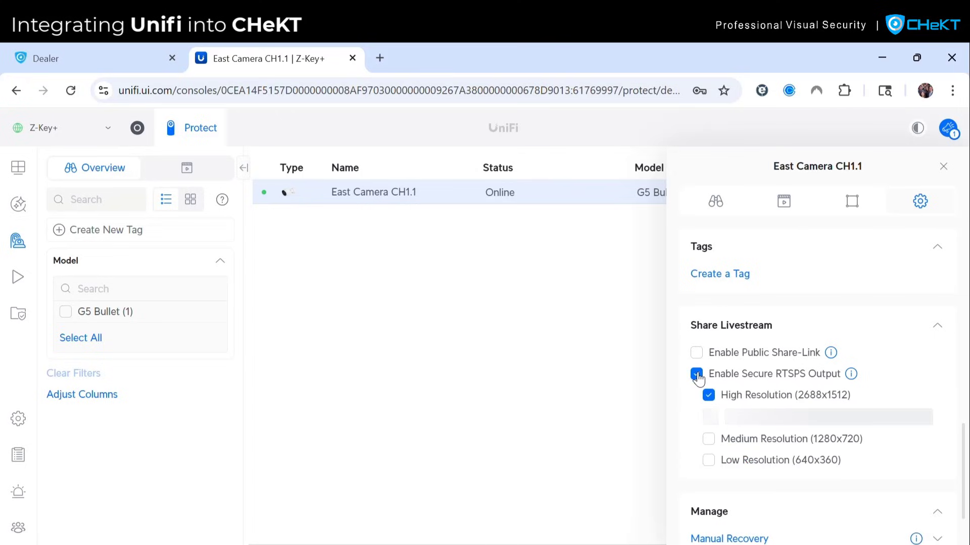
pyautogui.click(708, 438)
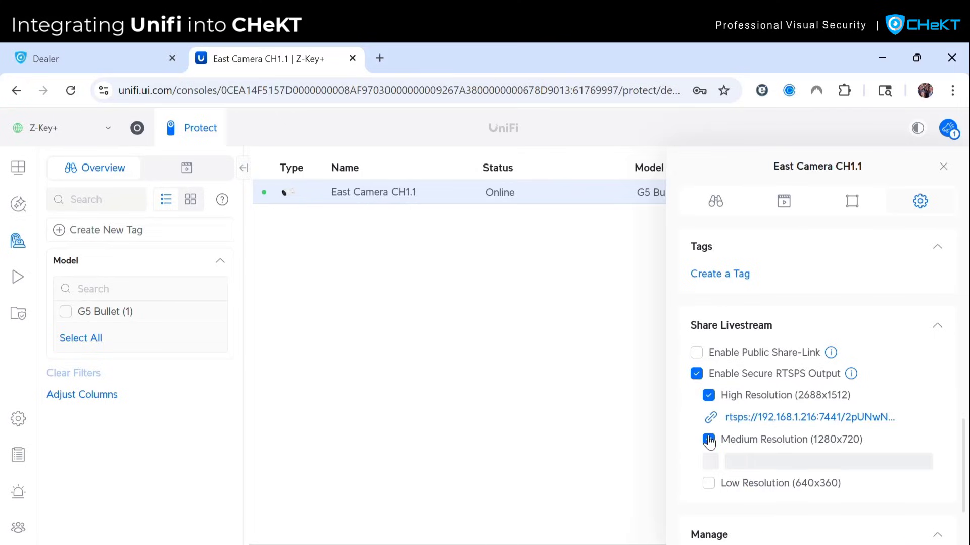
pyautogui.click(707, 399)
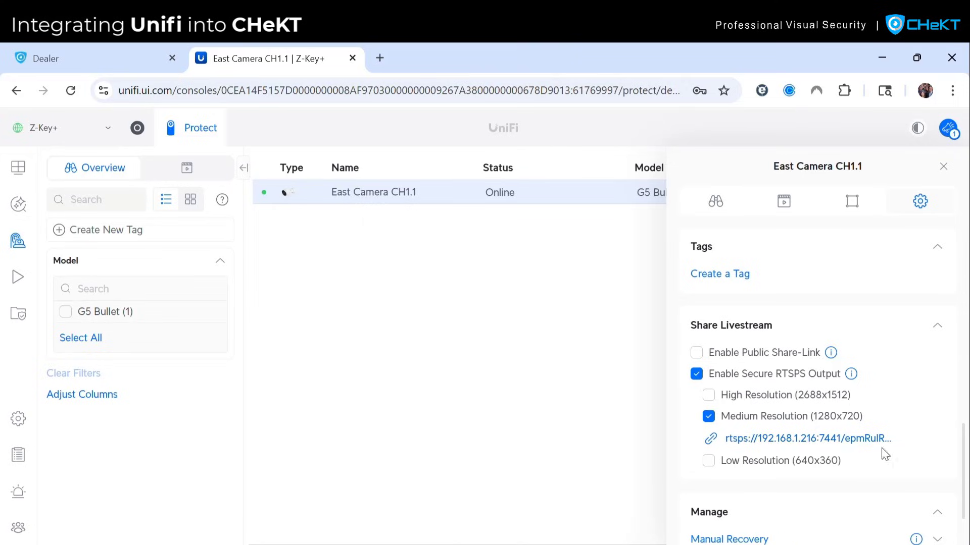
# - Copy the medium-resolution RTSPS link and paste it into the Notepad cheat sheet, below the East Camera CH1.1 line
pyautogui.click(712, 439)
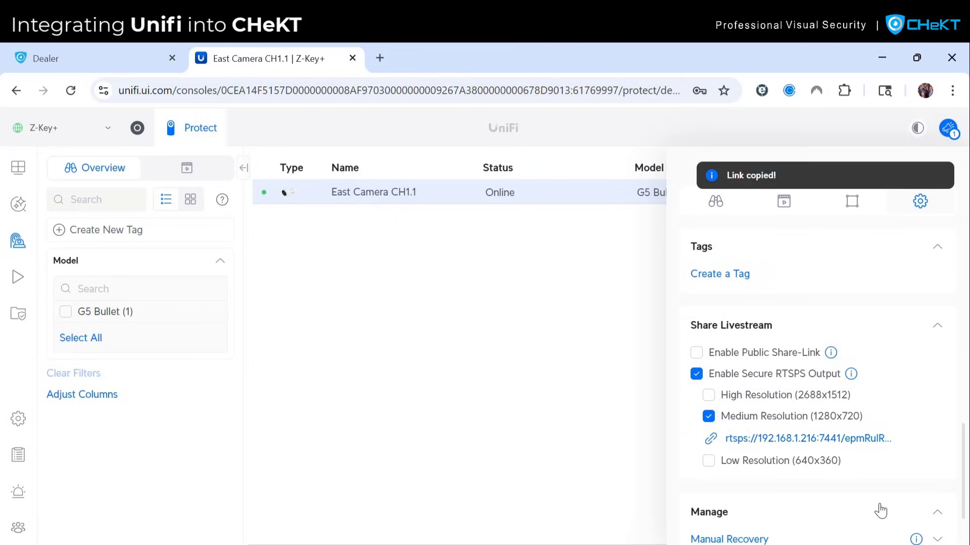
pyautogui.moveTo(654, 544)
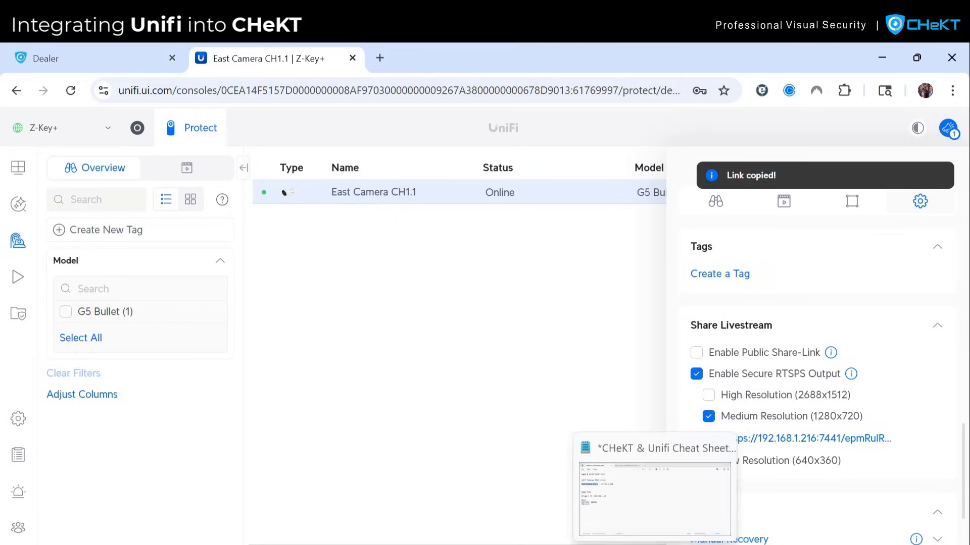
pyautogui.rightClick(651, 513)
pyautogui.click(173, 234)
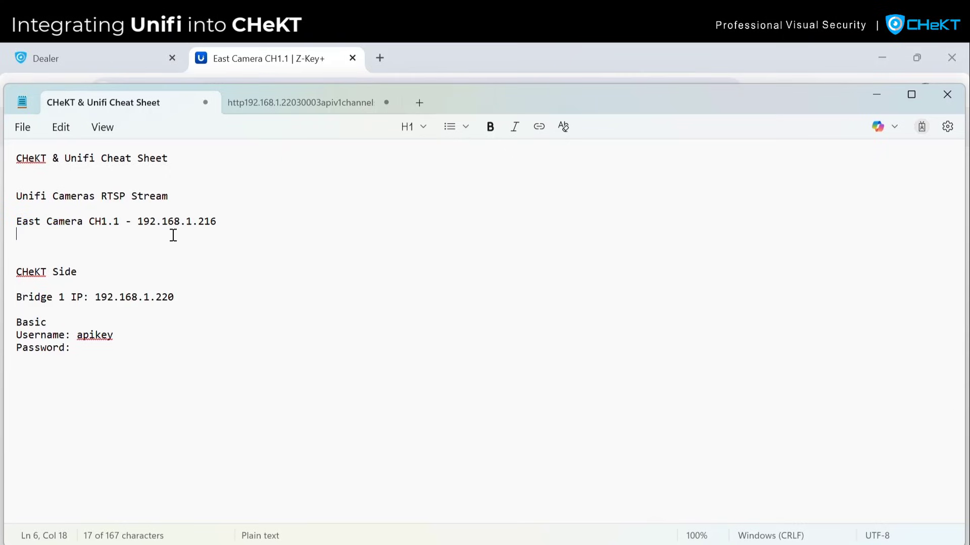
pyautogui.click(225, 227)
pyautogui.press('Return')
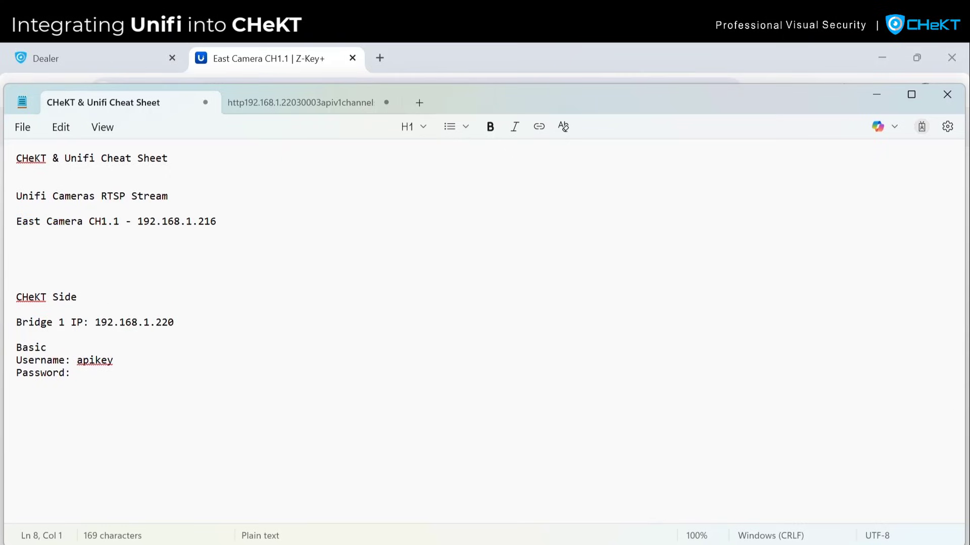
pyautogui.hotkey('ctrl', 'v')
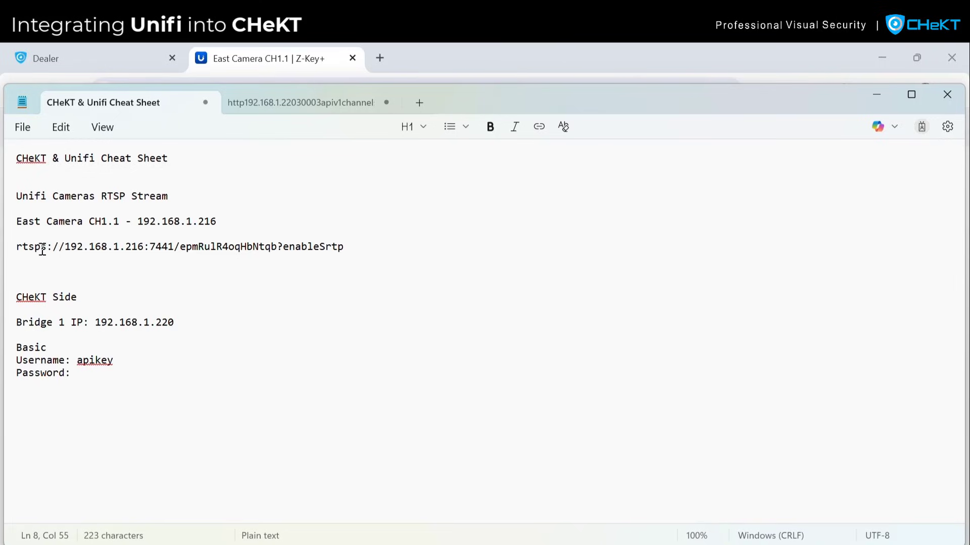
# - Change the pasted stream link's protocol to rtsp and its port to 7447
pyautogui.press('BackSpace')
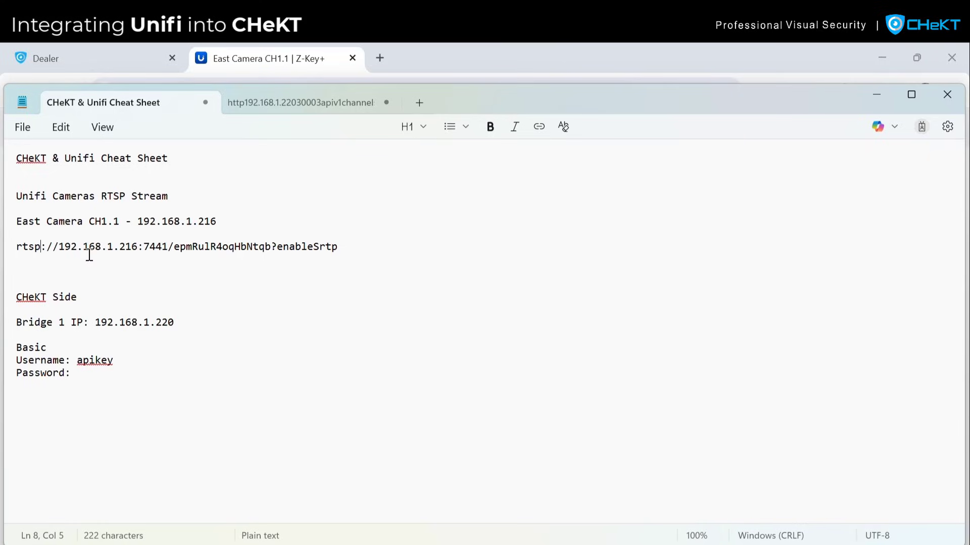
pyautogui.moveTo(146, 248); pyautogui.dragTo(169, 249)
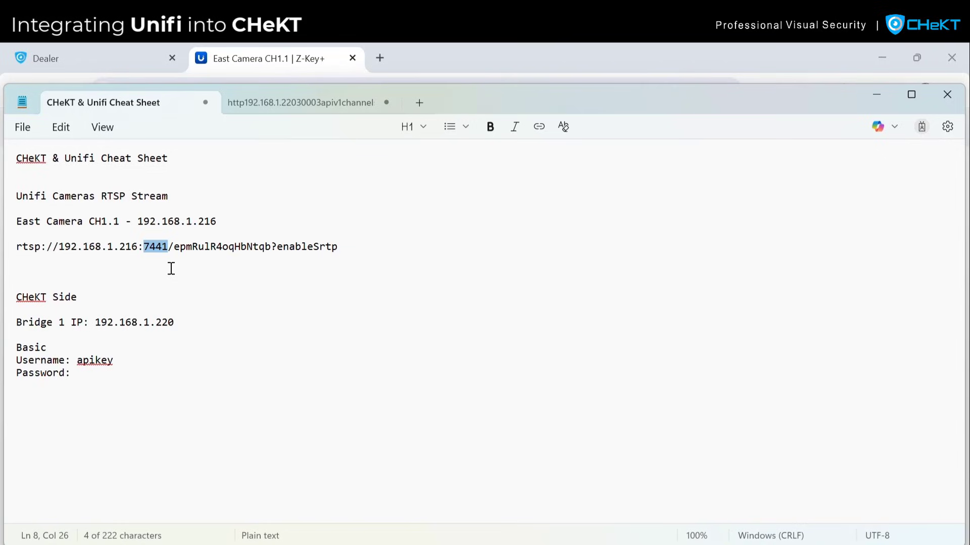
pyautogui.click(169, 251)
pyautogui.press('BackSpace')
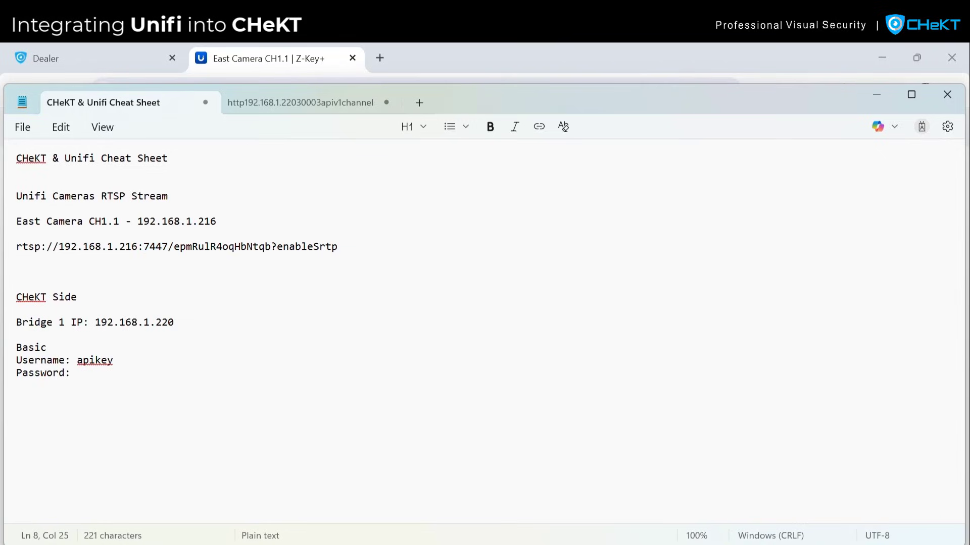
pyautogui.write('7')
pyautogui.moveTo(144, 247); pyautogui.dragTo(168, 248)
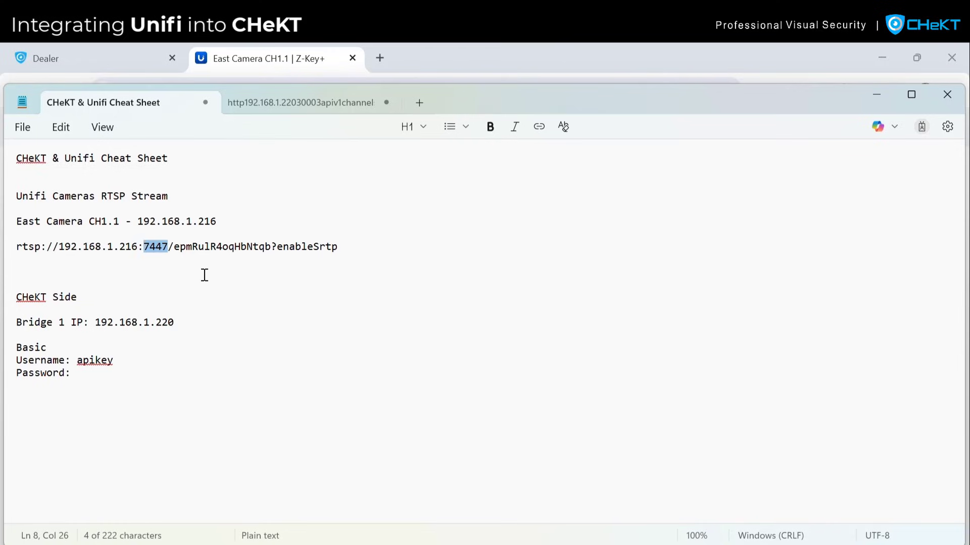
pyautogui.click(257, 263)
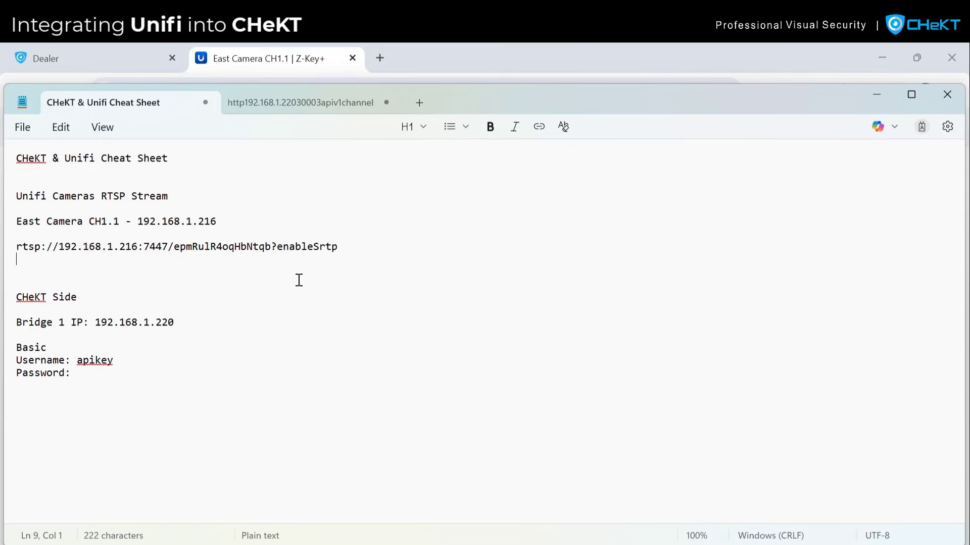
# - Remove the ?enableSrtp suffix from the end of the stream link
pyautogui.click(270, 248)
pyautogui.moveTo(270, 248); pyautogui.dragTo(347, 247)
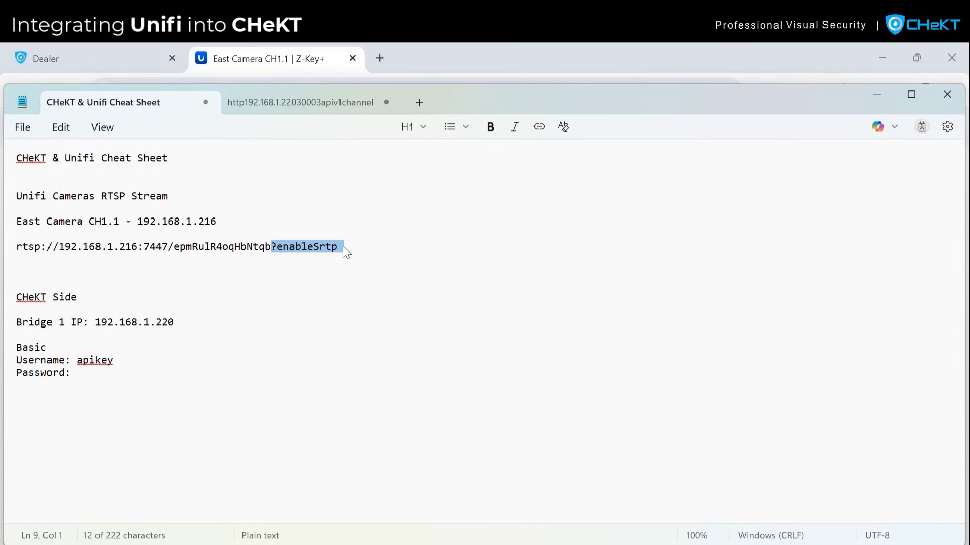
pyautogui.press('BackSpace')
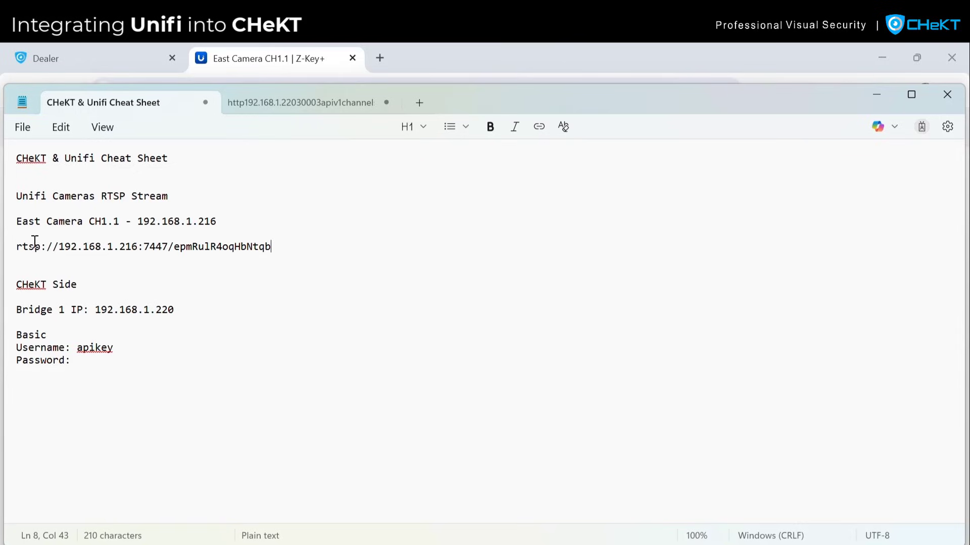
pyautogui.click(8, 253)
pyautogui.click(21, 221)
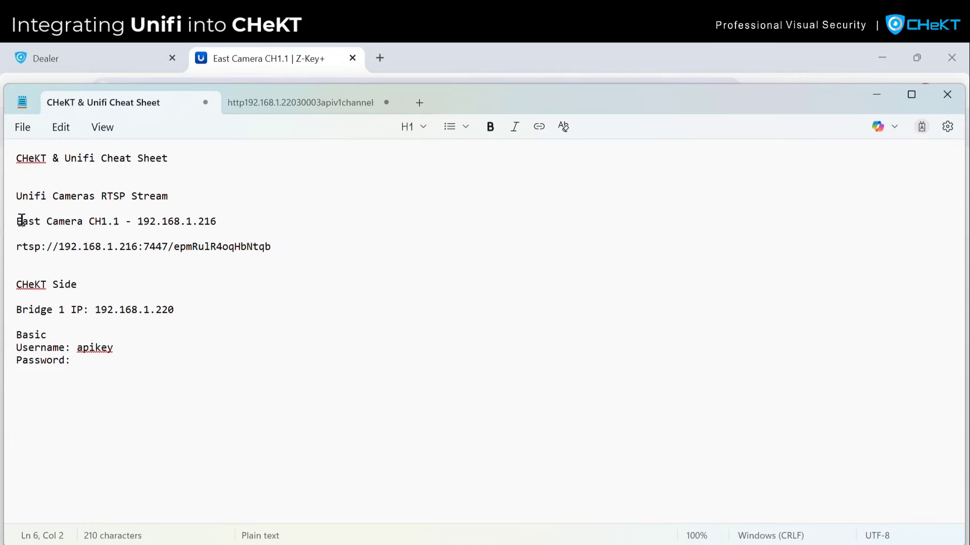
# - Add the line "West Camera CH2.1 -" below the East Camera stream link, separated by a blank line
pyautogui.click(277, 246)
pyautogui.press('Return')
pyautogui.press('Return')
pyautogui.write('West C')
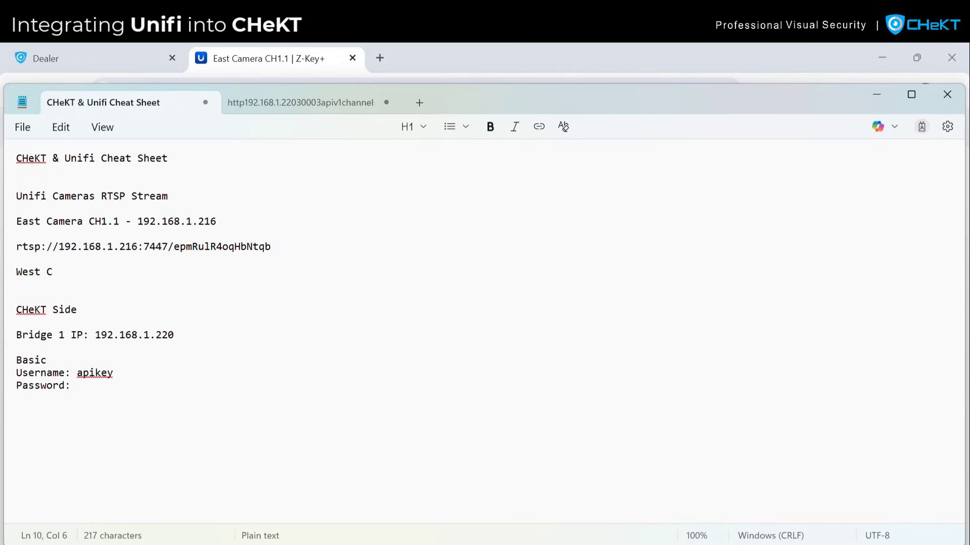
pyautogui.write('amera CH')
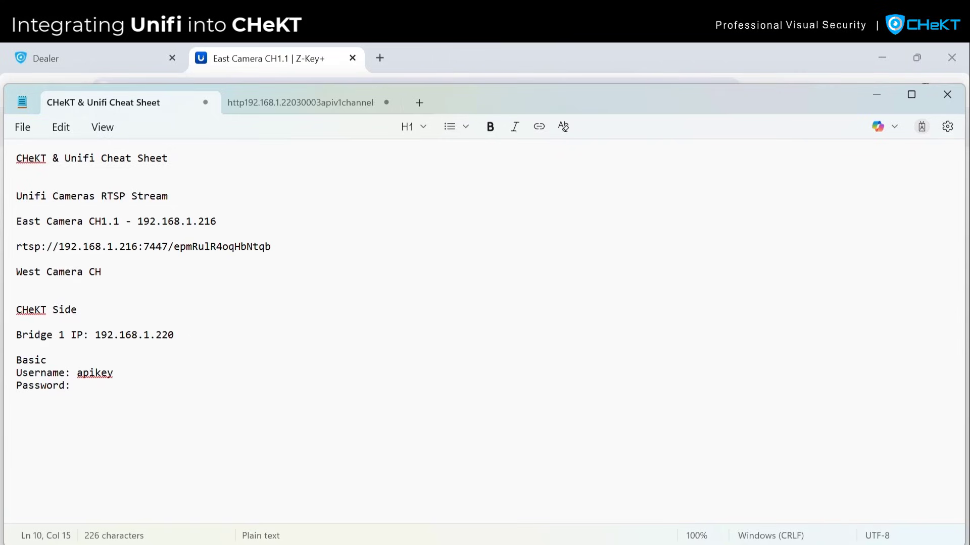
pyautogui.write('2.1 -')
pyautogui.tripleClick(17, 225)
pyautogui.click(145, 233)
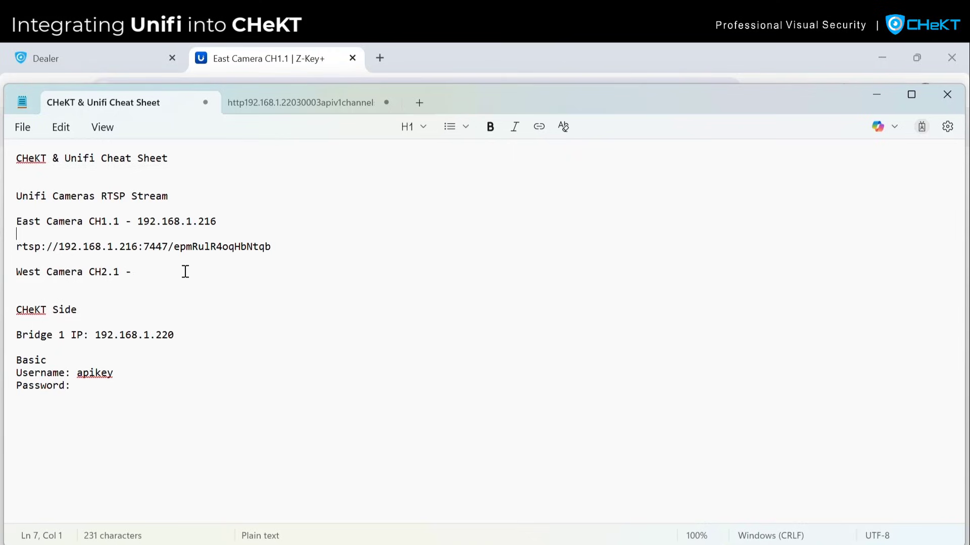
# - Copy the East Camera's RTSP stream link from the cheat sheet and switch to the CHeKT dealer portal
pyautogui.moveTo(266, 249); pyautogui.dragTo(8, 244)
pyautogui.hotkey('ctrl', 'c')
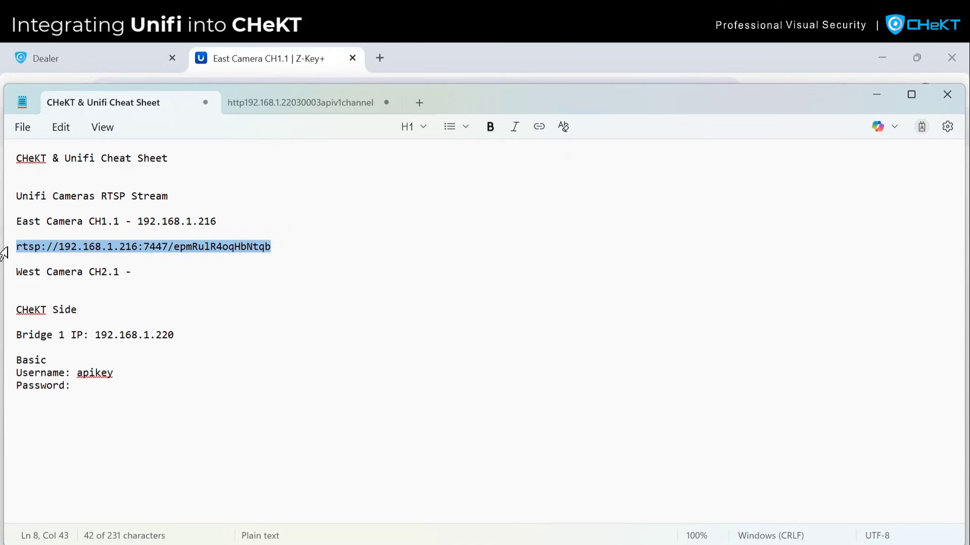
pyautogui.click(97, 50)
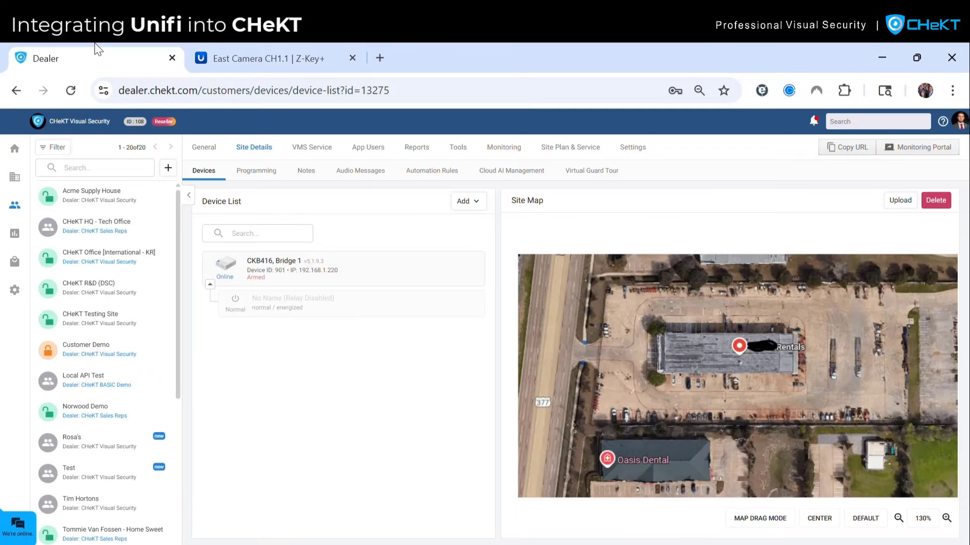
pyautogui.click(467, 204)
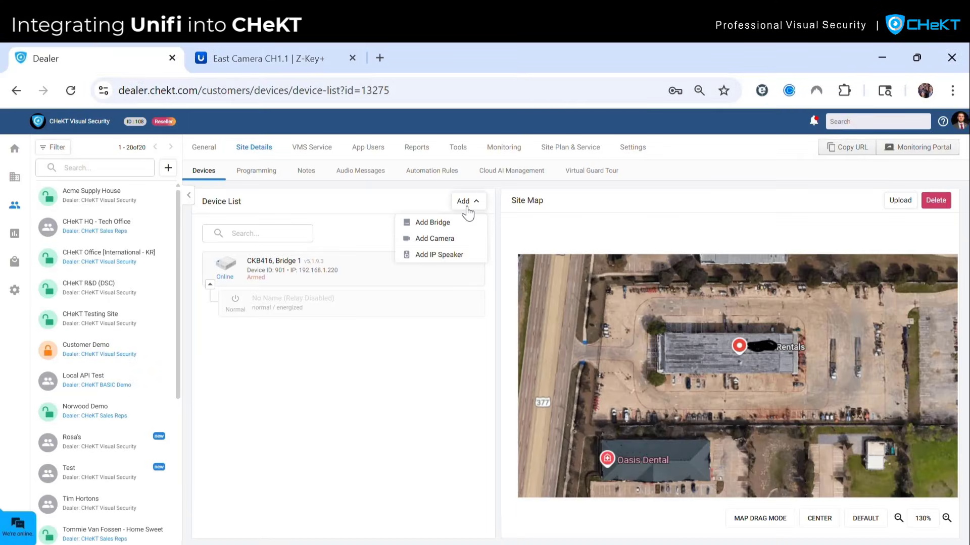
pyautogui.click(443, 238)
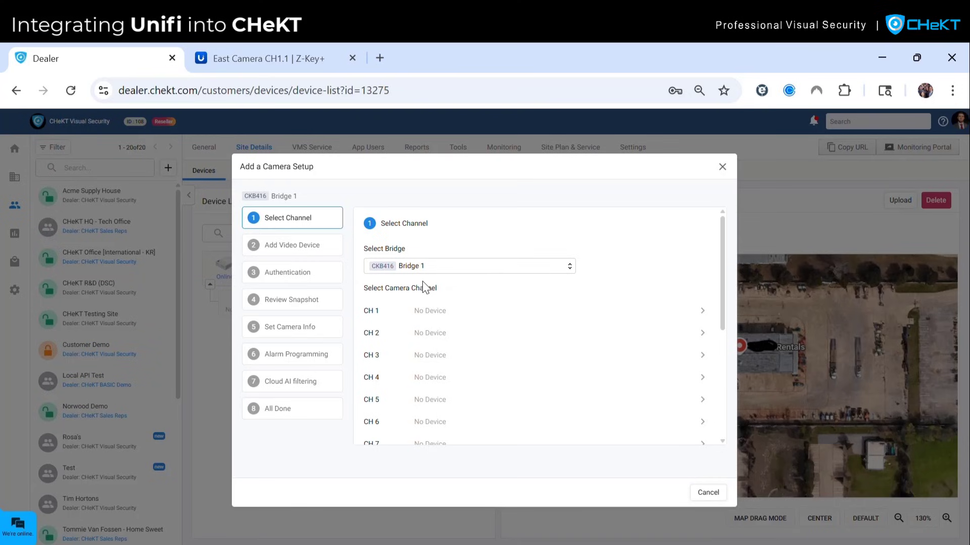
pyautogui.click(722, 166)
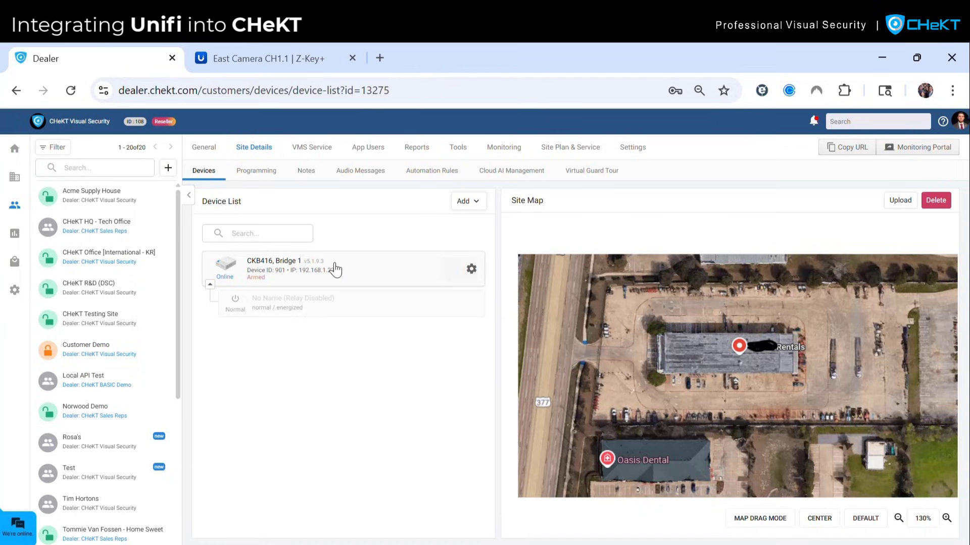
# - Start adding a camera on channel CH 1 of Bridge 1, choosing to add the device manually
pyautogui.click(463, 204)
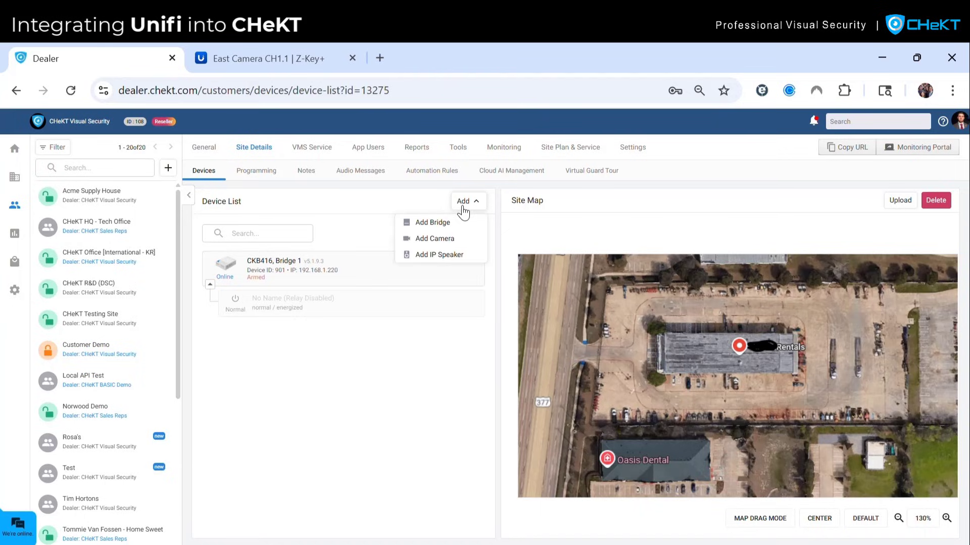
pyautogui.click(424, 238)
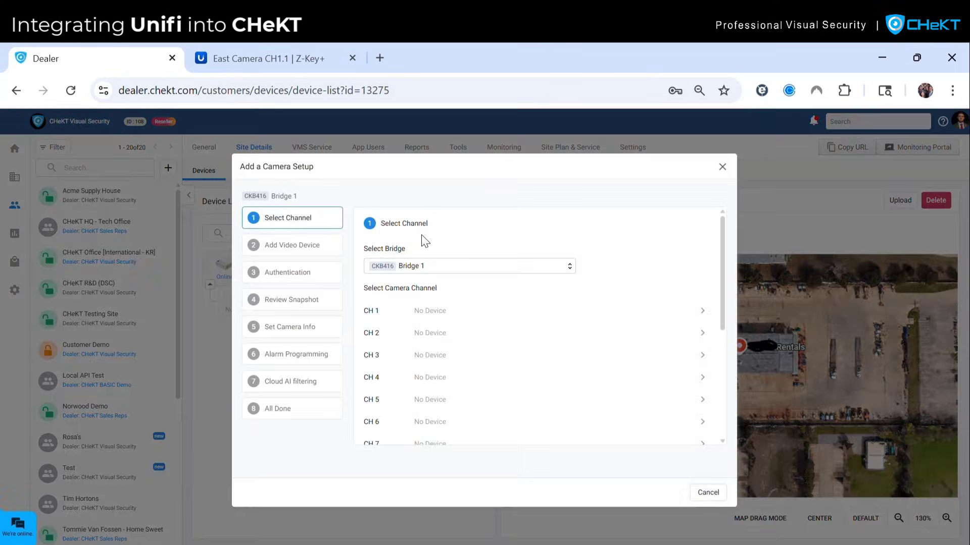
pyautogui.click(425, 321)
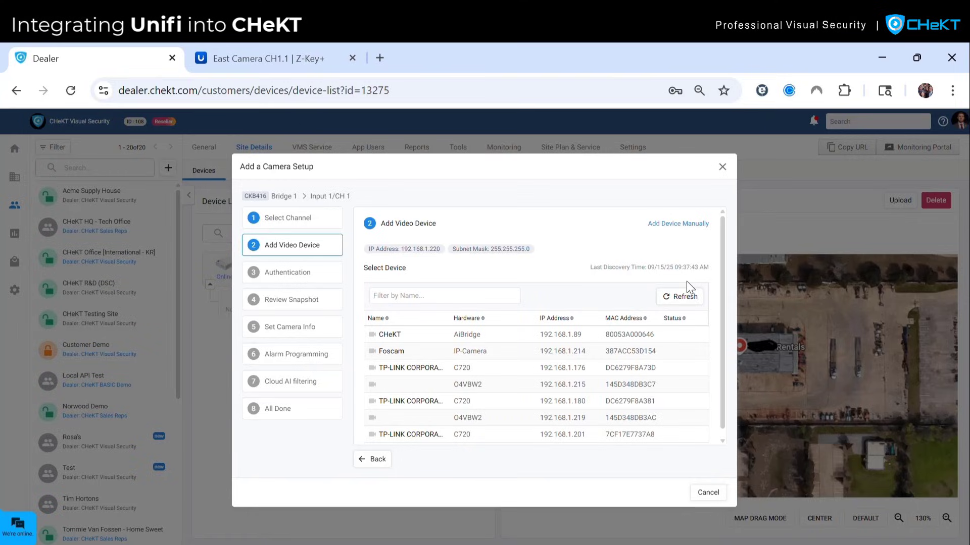
pyautogui.click(678, 225)
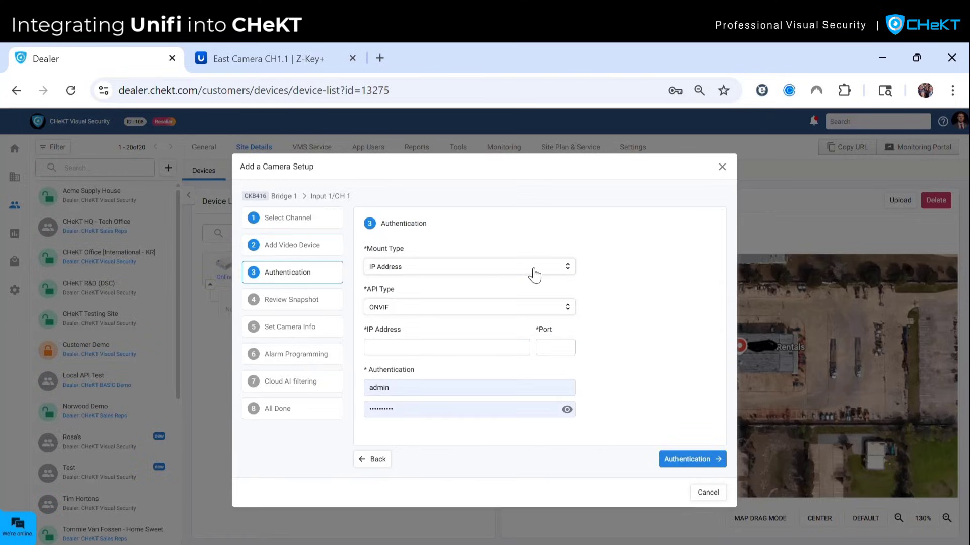
# - Set the mount type to Video Stream URL, paste the copied RTSP link, and authenticate with the admin username and password
pyautogui.click(489, 268)
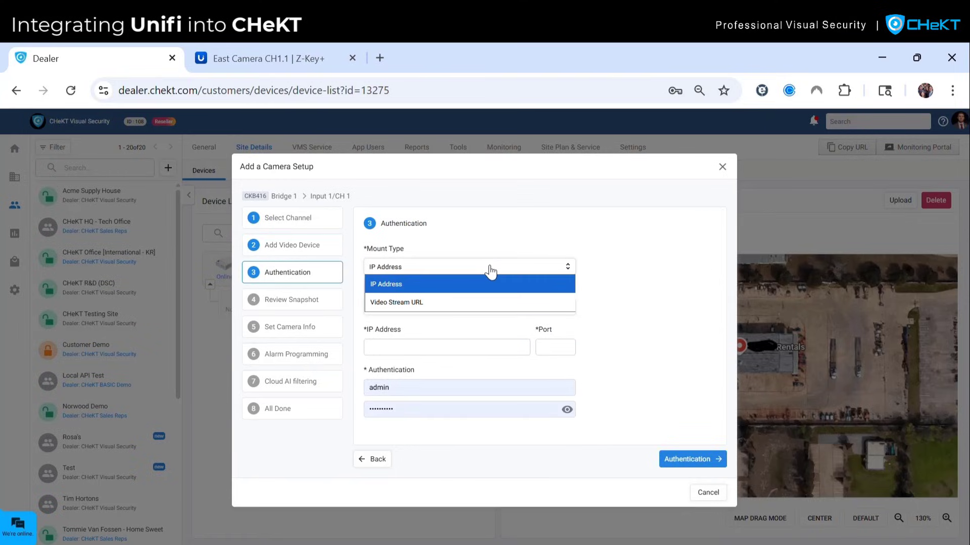
pyautogui.click(441, 301)
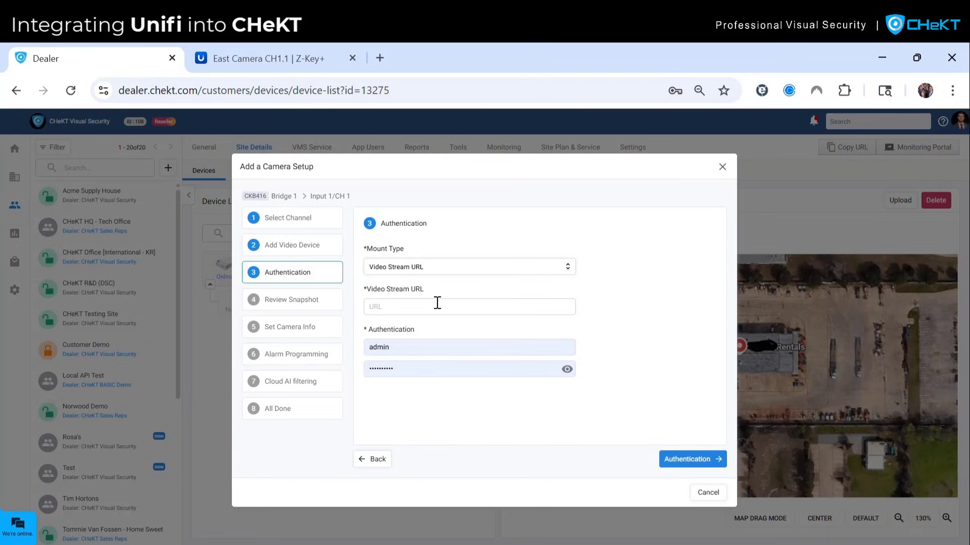
pyautogui.click(438, 303)
pyautogui.hotkey('ctrl', 'v')
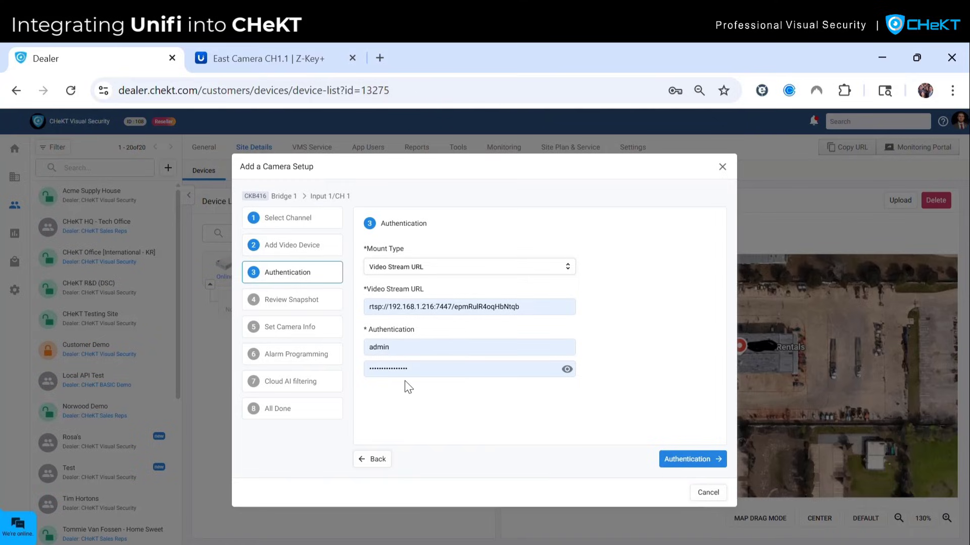
pyautogui.click(671, 458)
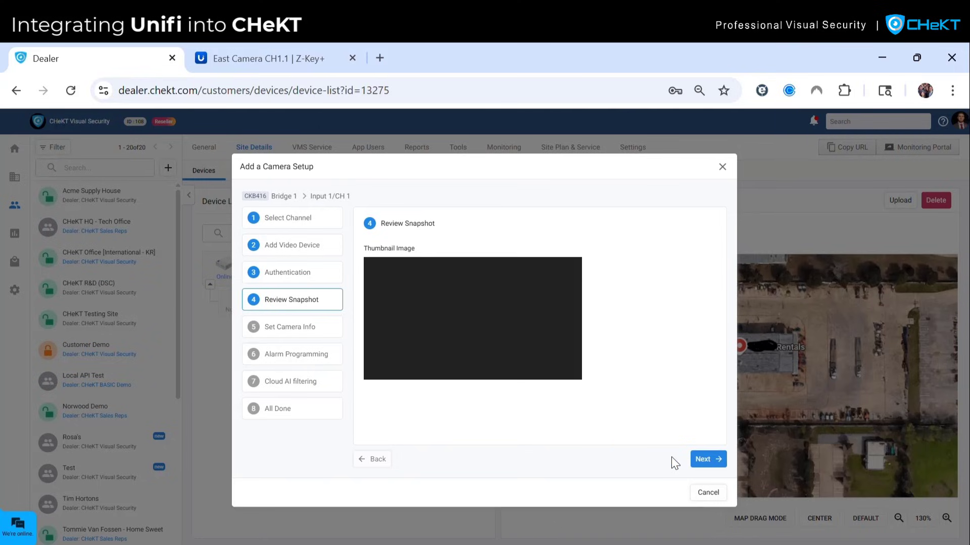
# - Accept the camera snapshot, name the camera East Camera, and keep the Instant Zone type
pyautogui.click(717, 128)
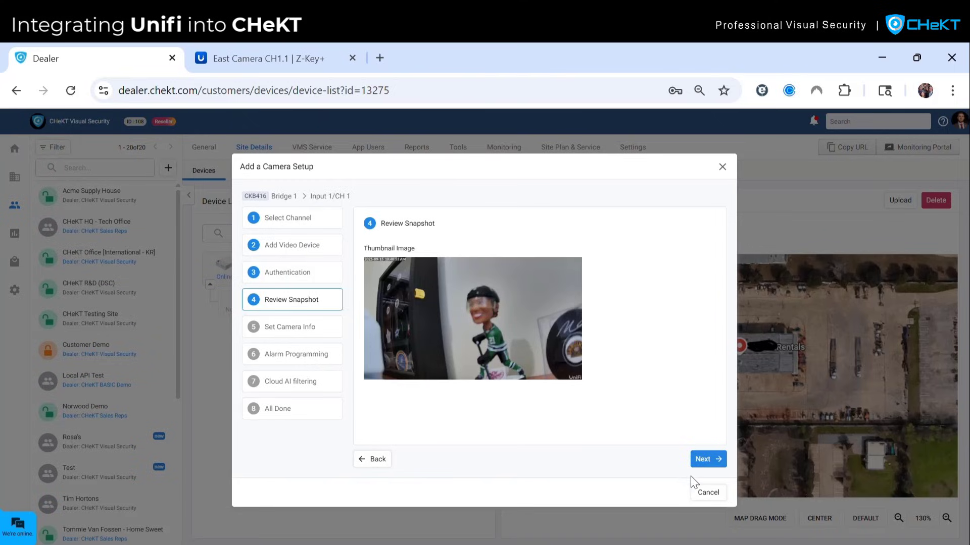
pyautogui.click(706, 460)
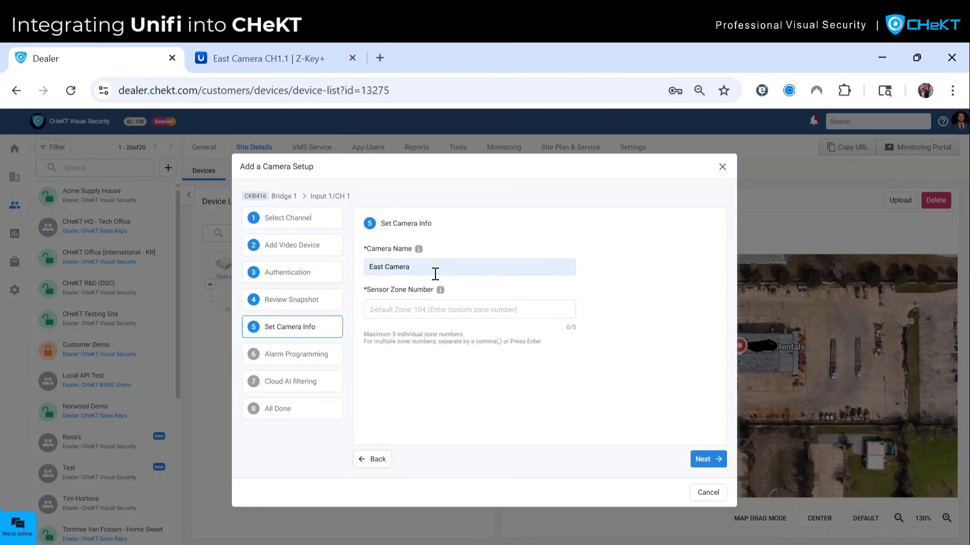
pyautogui.tripleClick(391, 266)
pyautogui.click(547, 402)
pyautogui.click(459, 263)
pyautogui.click(385, 309)
pyautogui.click(700, 460)
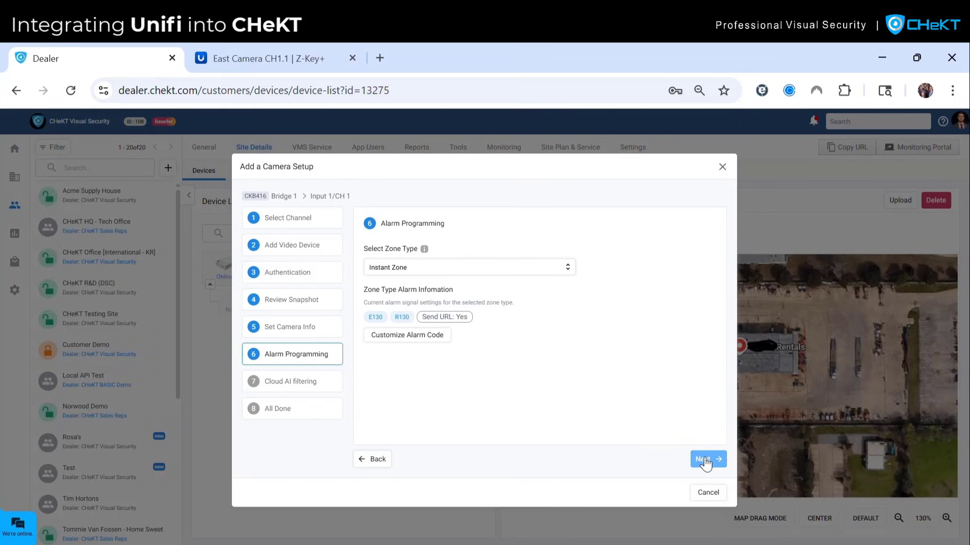
pyautogui.click(705, 460)
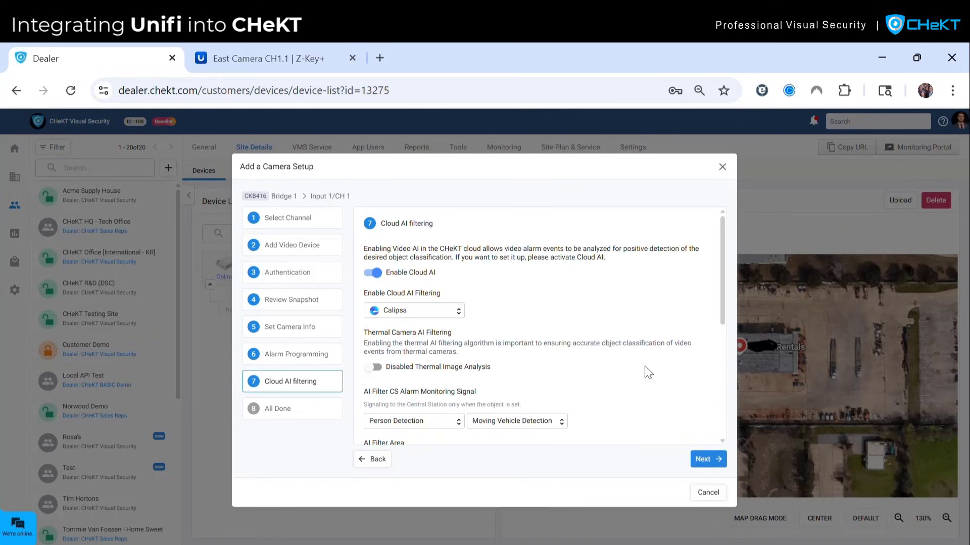
# - Examine the camera's Cloud AI filtering options, including the alarm monitoring signals and the AI filter area
pyautogui.scroll(-5, 646, 371)
pyautogui.scroll(5, 646, 372)
pyautogui.scroll(-5, 648, 373)
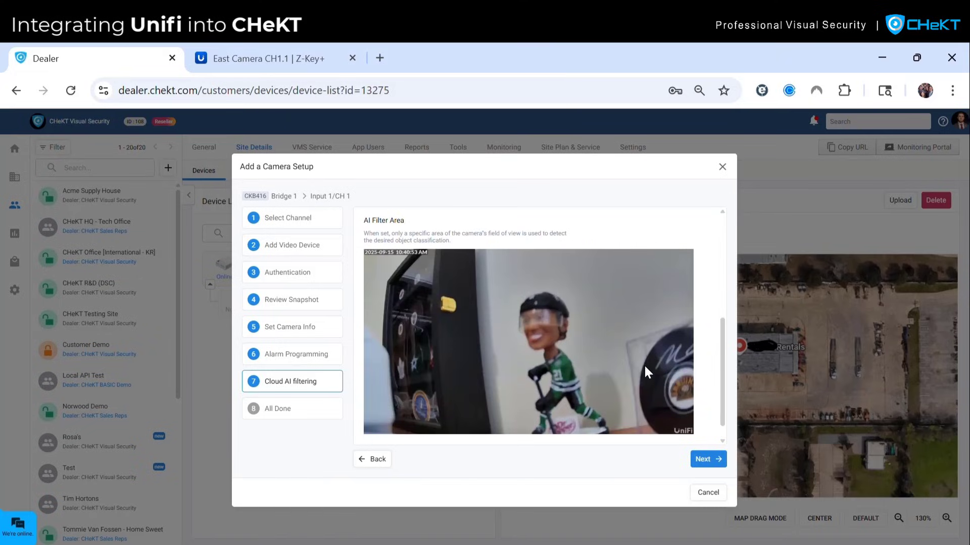
pyautogui.scroll(1, 648, 372)
pyautogui.scroll(4, 646, 372)
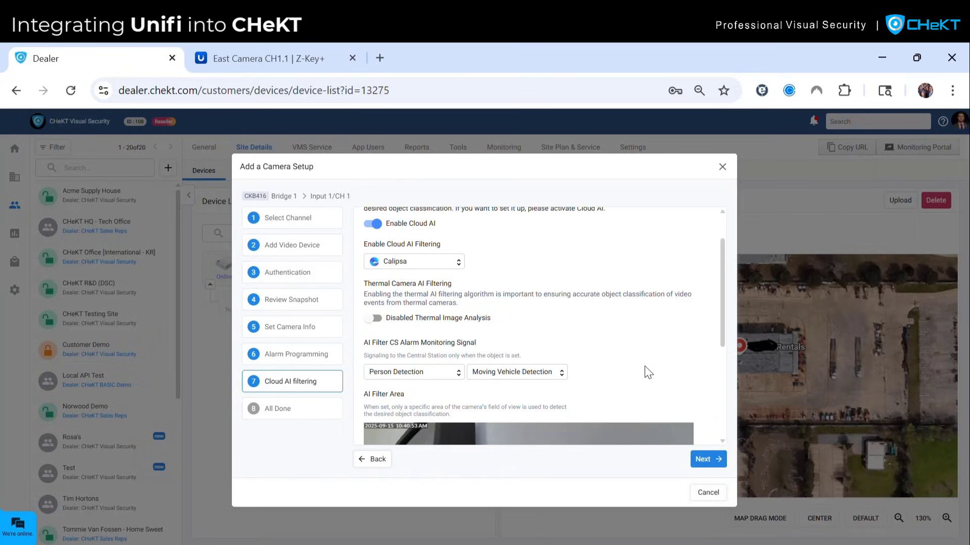
pyautogui.scroll(-2, 648, 372)
pyautogui.scroll(-3, 648, 372)
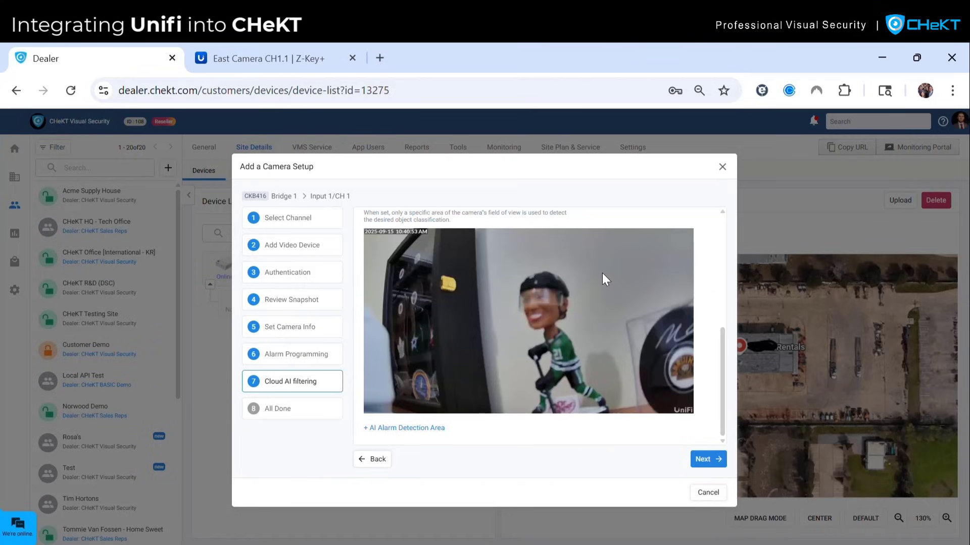
pyautogui.scroll(3, 540, 323)
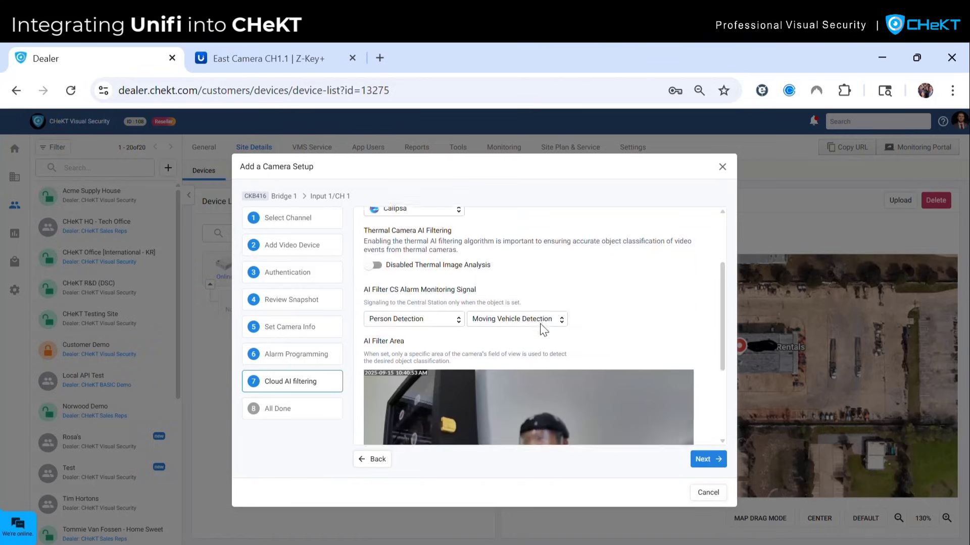
pyautogui.scroll(2, 540, 329)
pyautogui.scroll(-5, 540, 330)
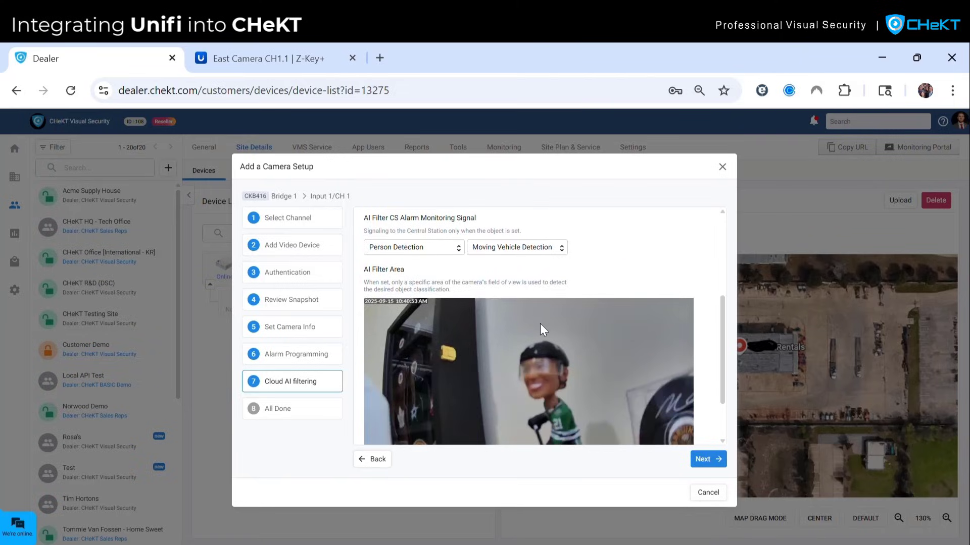
pyautogui.scroll(-1, 540, 330)
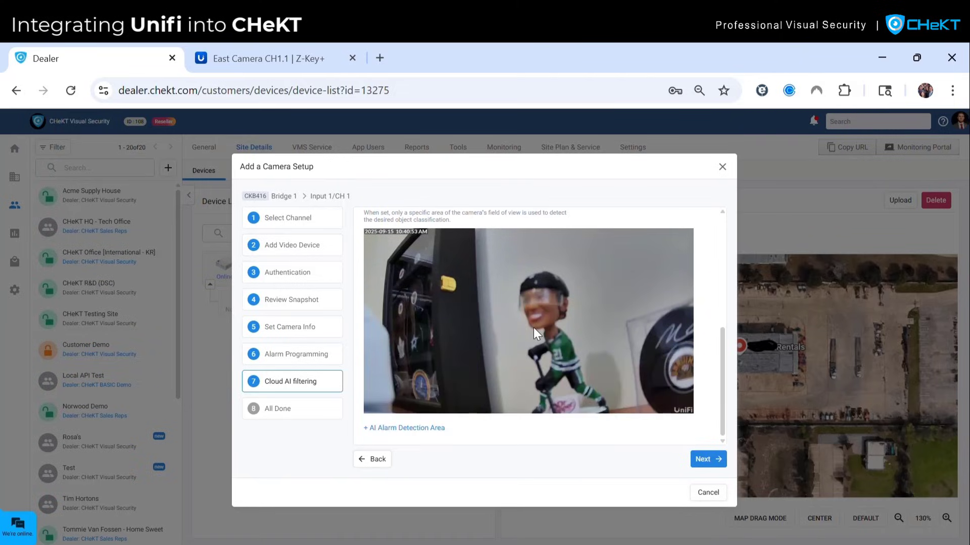
pyautogui.click(398, 428)
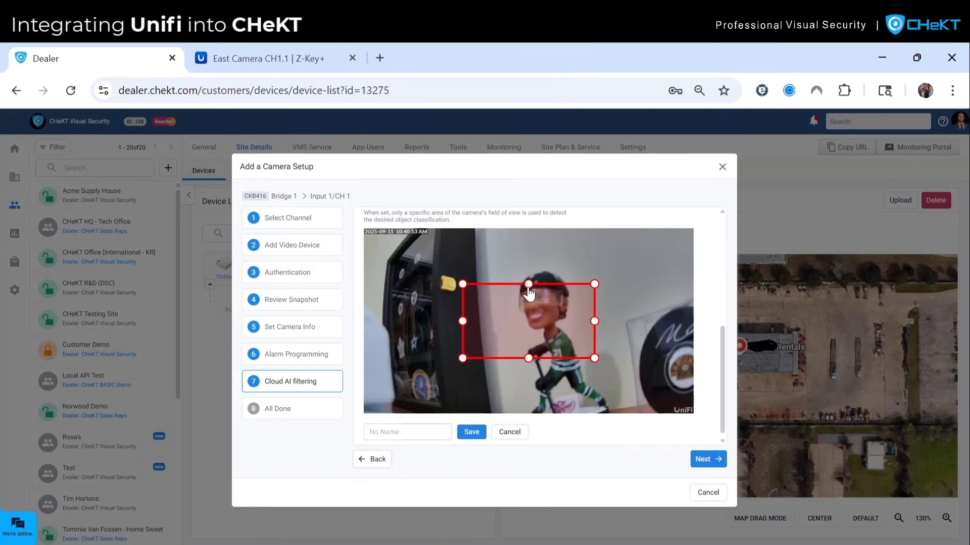
pyautogui.moveTo(528, 285); pyautogui.dragTo(538, 259)
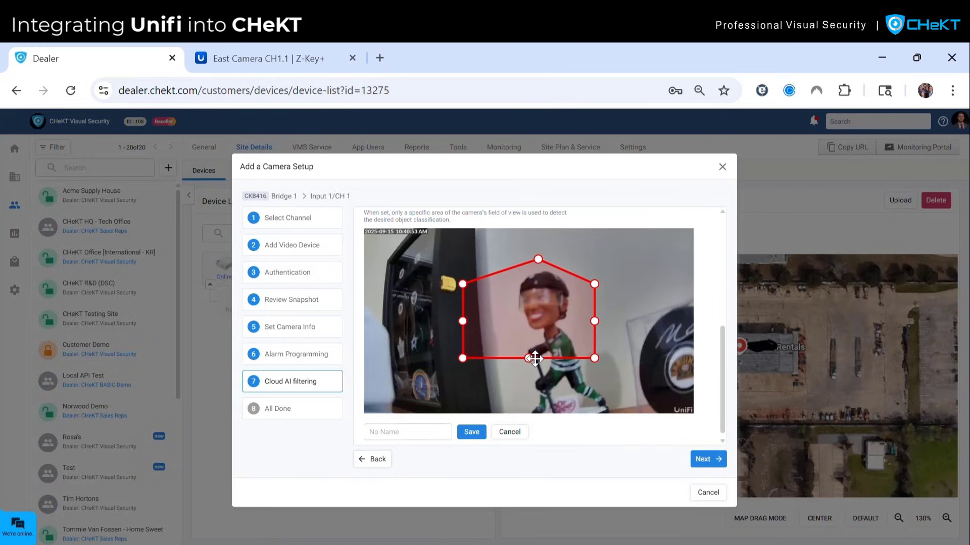
pyautogui.click(510, 432)
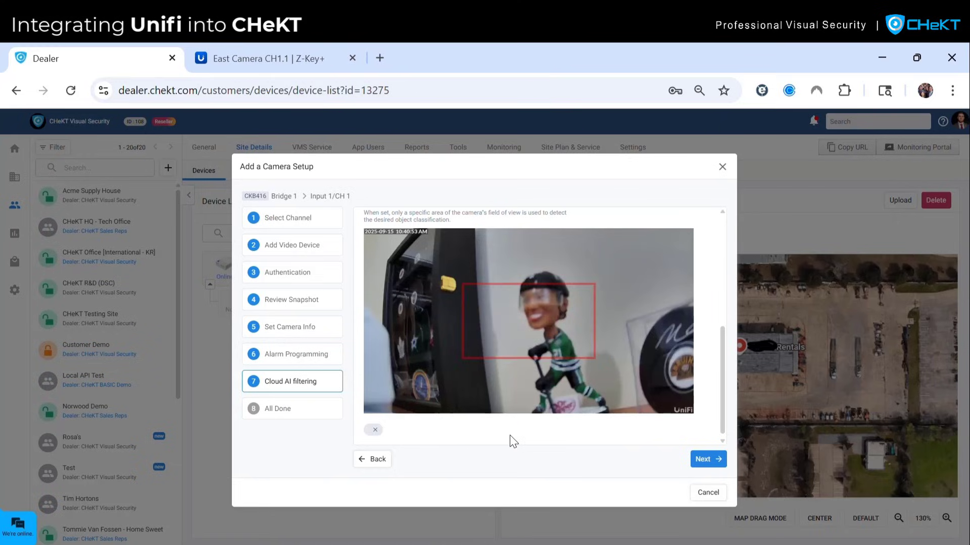
# - Disable Cloud AI for the camera and finish the camera setup
pyautogui.scroll(5, 510, 434)
pyautogui.scroll(-5, 510, 435)
pyautogui.scroll(6, 477, 394)
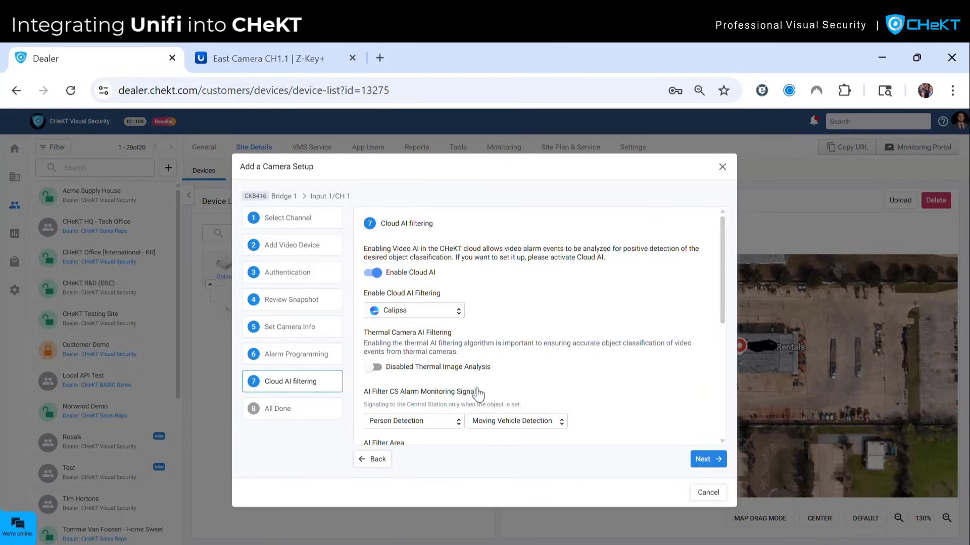
pyautogui.click(374, 272)
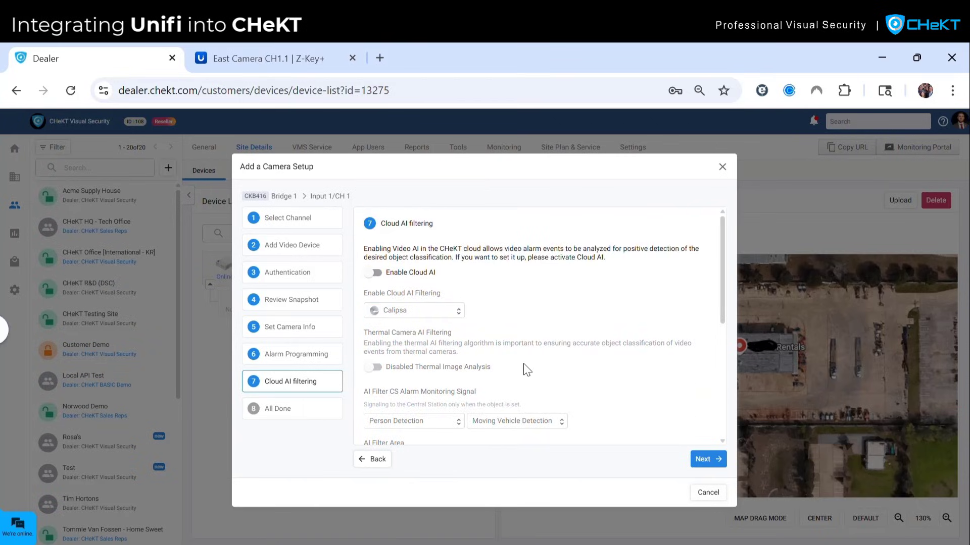
pyautogui.scroll(-5, 524, 364)
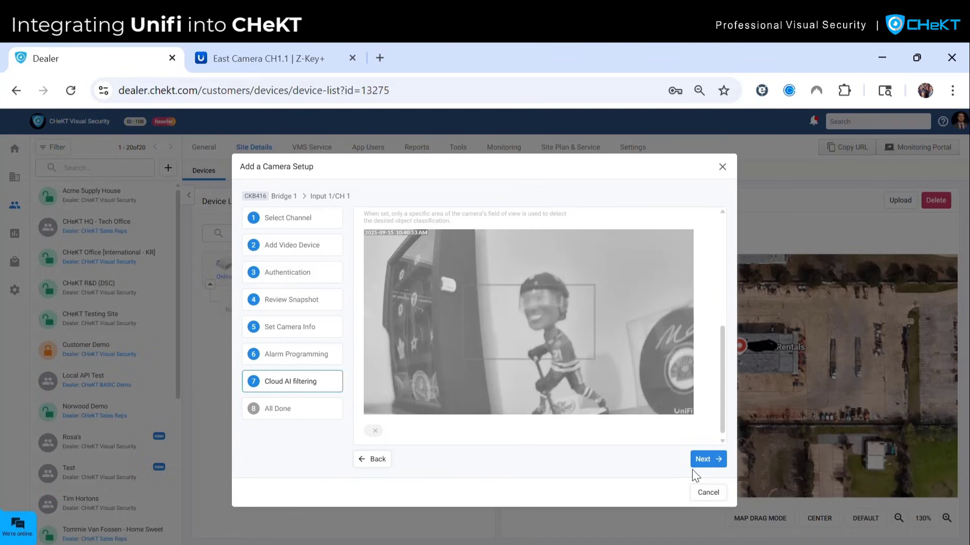
pyautogui.click(714, 463)
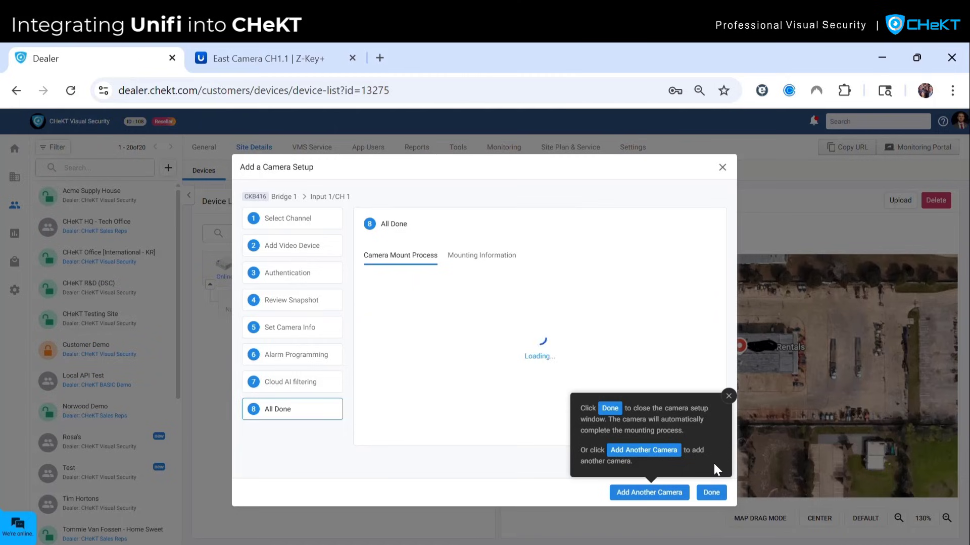
pyautogui.click(729, 396)
pyautogui.click(712, 493)
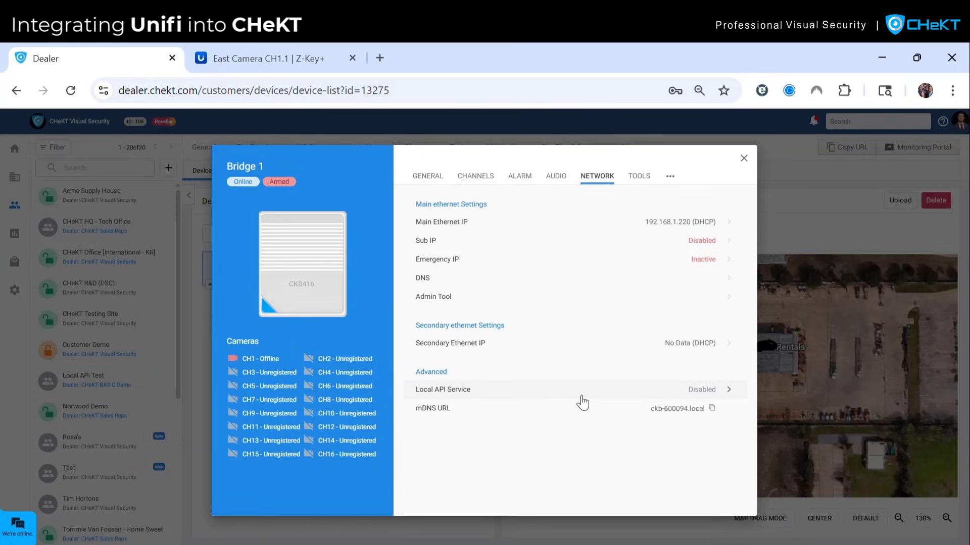
# - Enable the Local API Service in Bridge 1's network settings and check its HTTP Basic authentication type
pyautogui.click(582, 403)
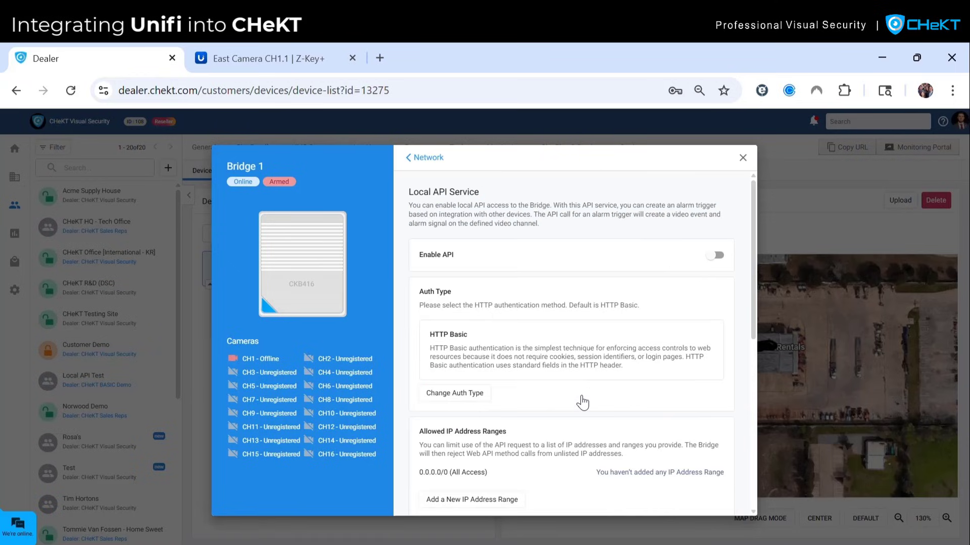
pyautogui.click(712, 256)
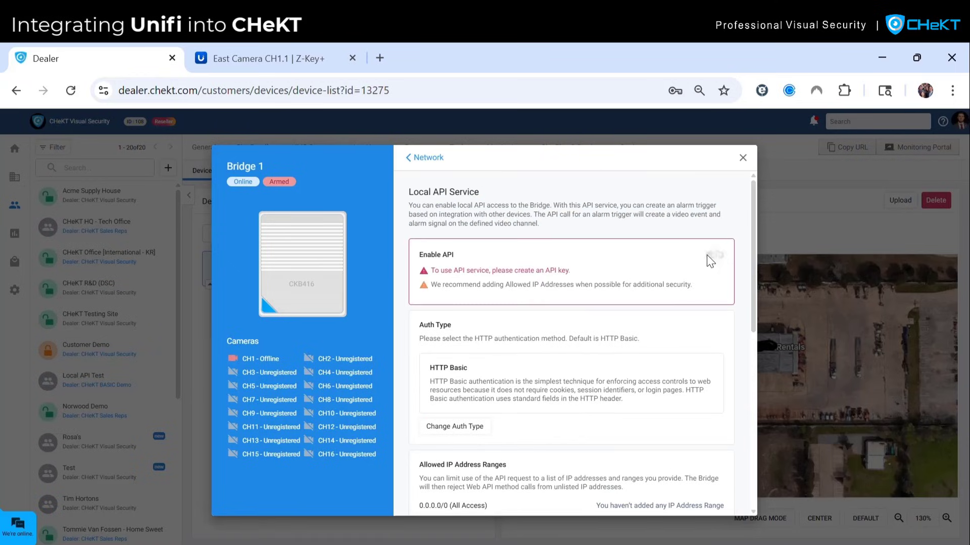
pyautogui.scroll(-2, 612, 338)
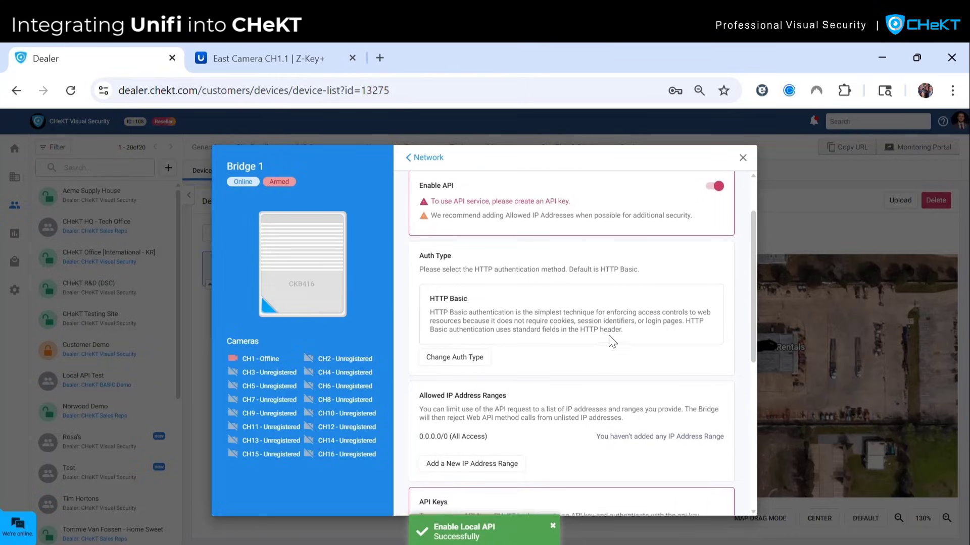
pyautogui.moveTo(428, 298); pyautogui.dragTo(466, 291)
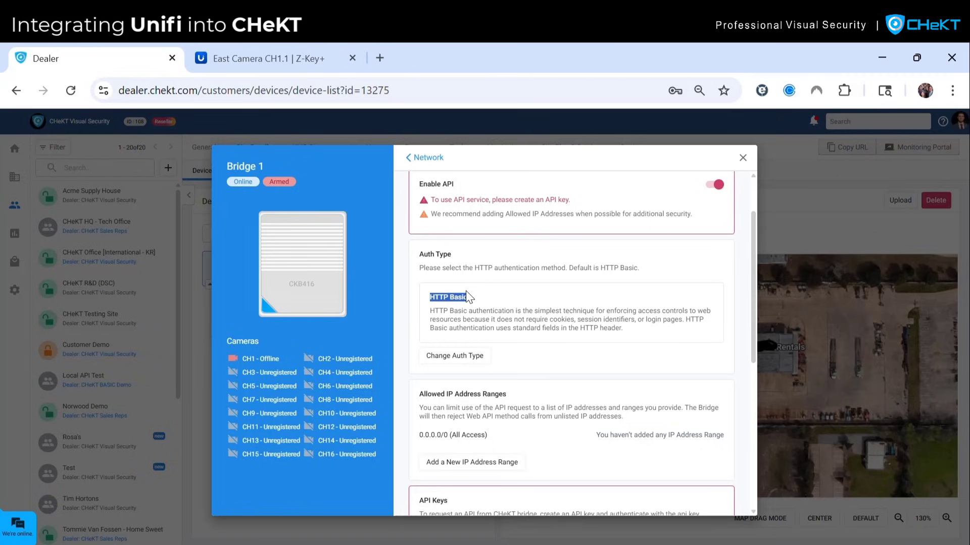
# - Review the No Auth option for the bridge's API and save HTTP Basic as the authentication type
pyautogui.click(449, 356)
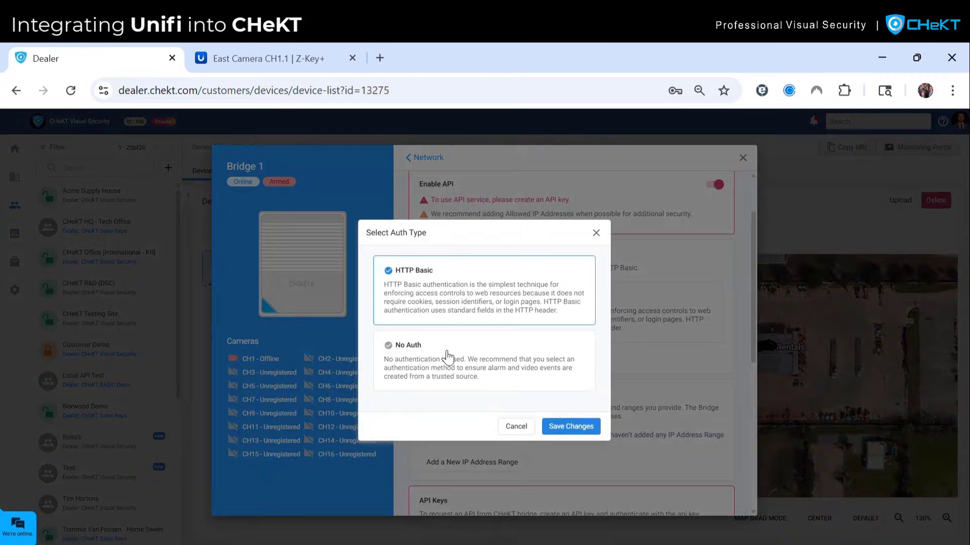
pyautogui.click(445, 361)
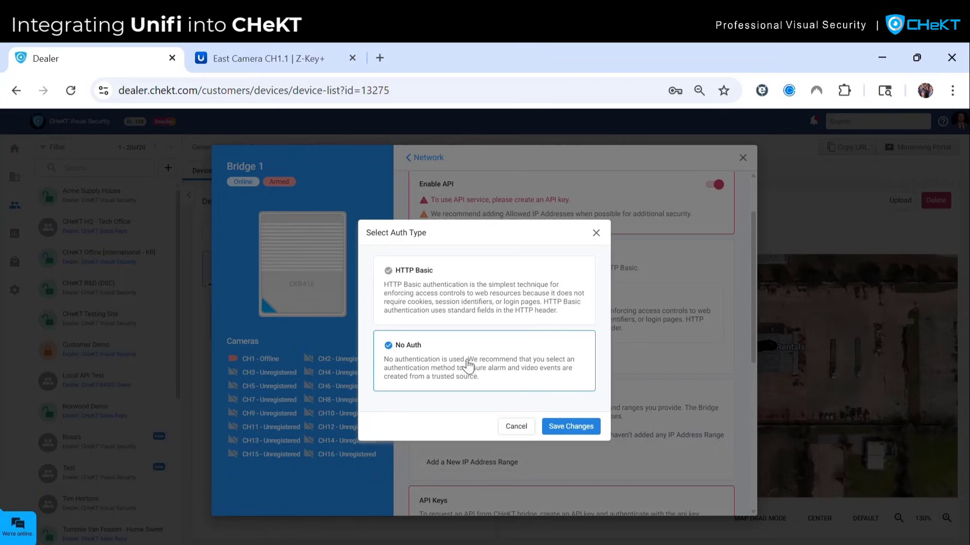
pyautogui.click(485, 305)
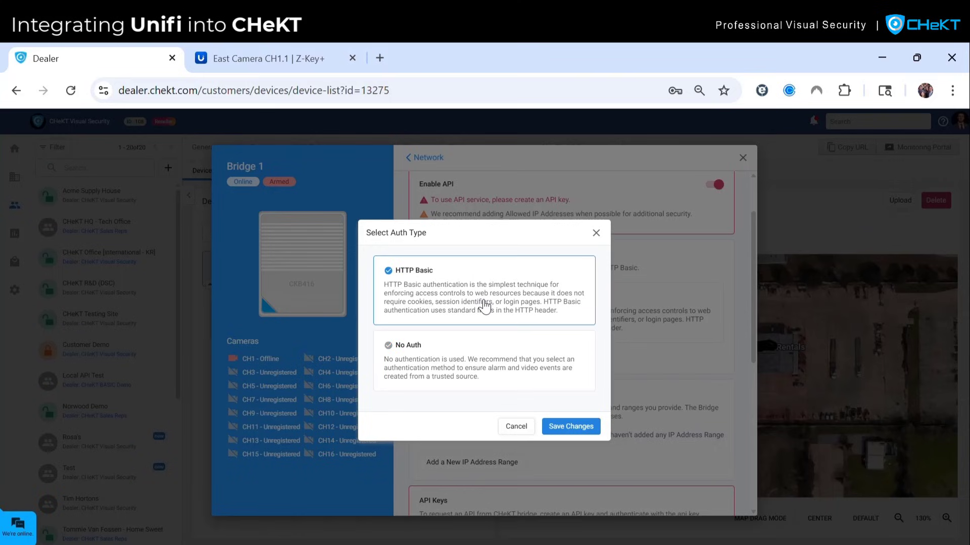
pyautogui.click(570, 426)
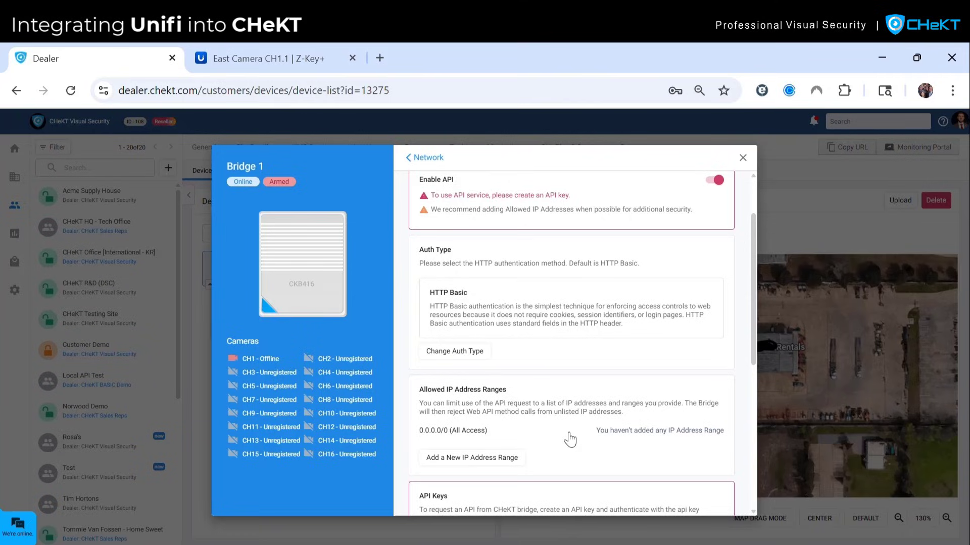
# - Generate a new API key for Bridge 1's local API and copy it to the clipboard
pyautogui.scroll(-3, 570, 440)
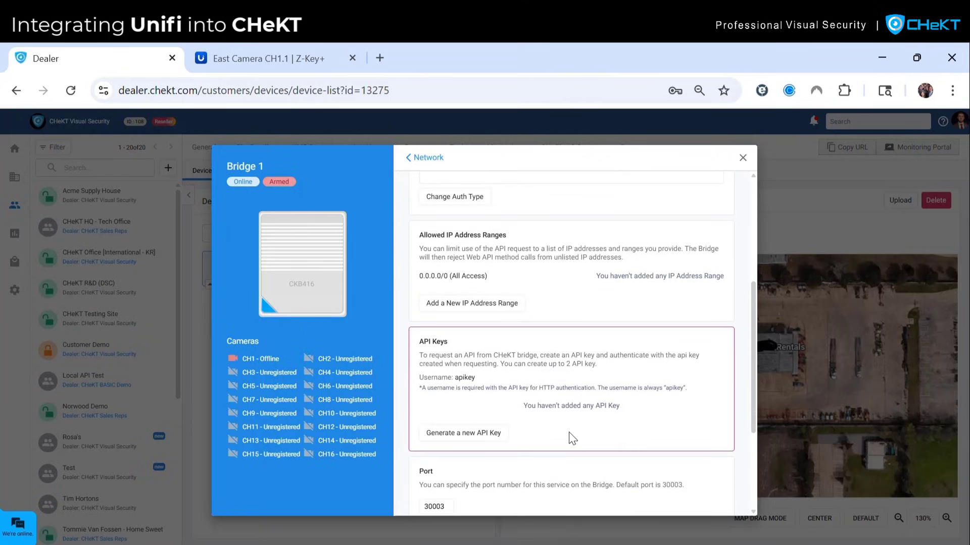
pyautogui.scroll(1, 572, 439)
pyautogui.scroll(-2, 570, 439)
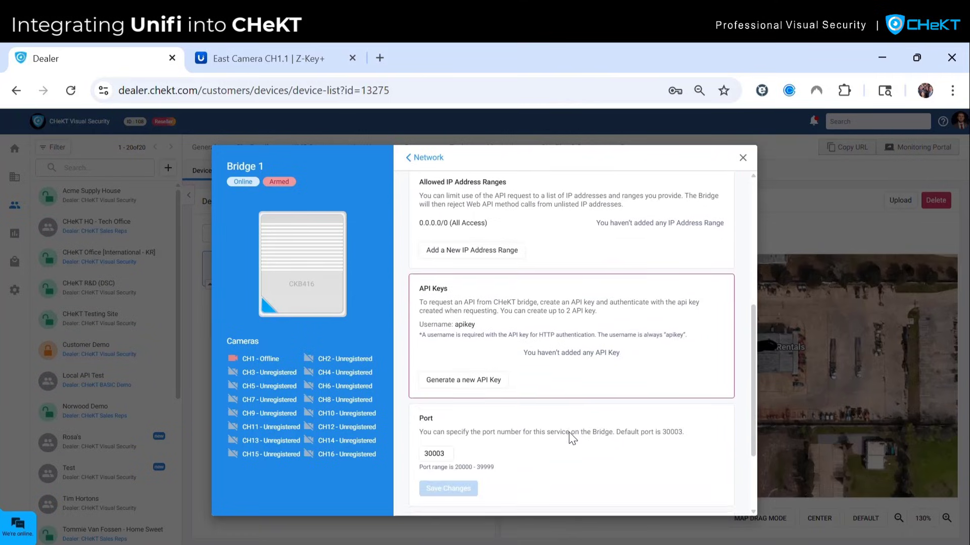
pyautogui.click(485, 390)
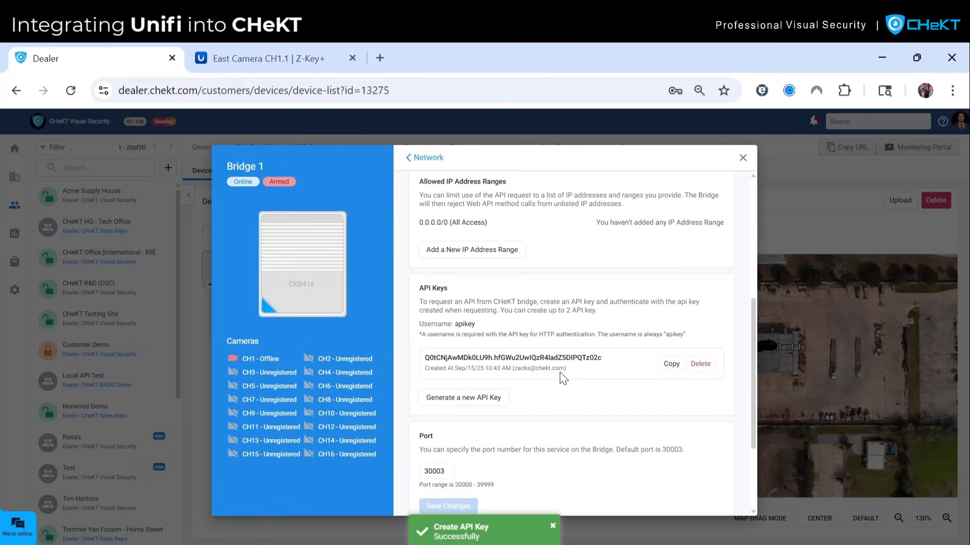
pyautogui.doubleClick(466, 356)
pyautogui.tripleClick(465, 356)
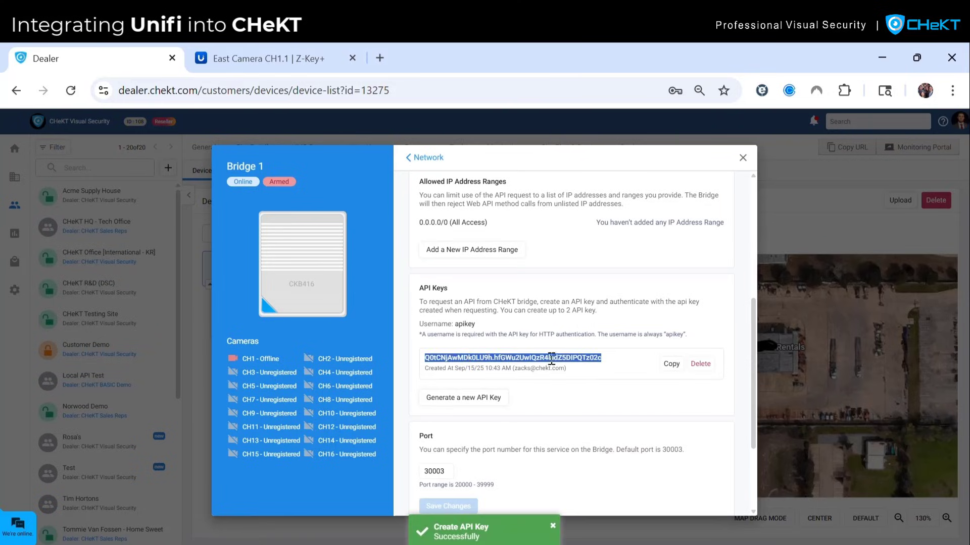
pyautogui.click(671, 364)
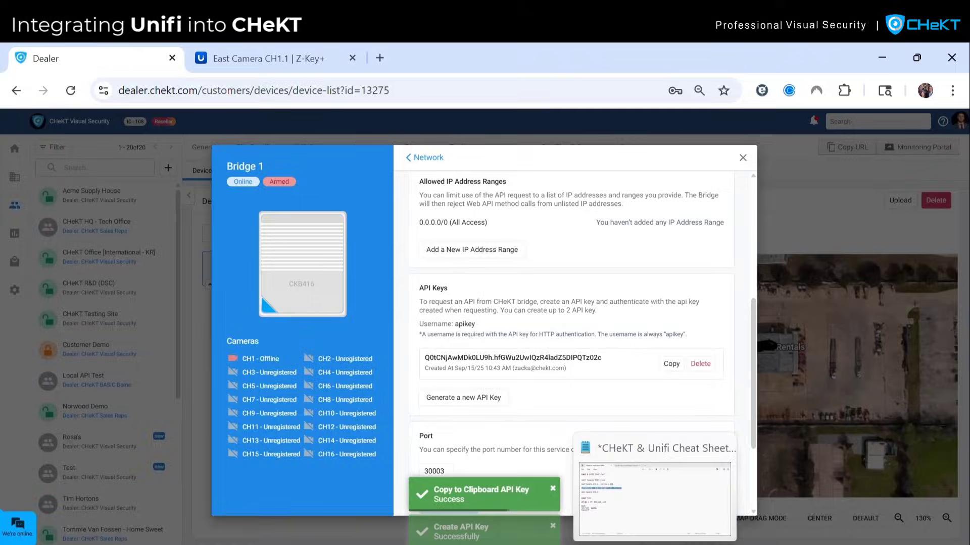
# - Switch to the CHeKT & Unifi Cheat Sheet in Notepad and paste the API key as the Basic password
pyautogui.click(643, 500)
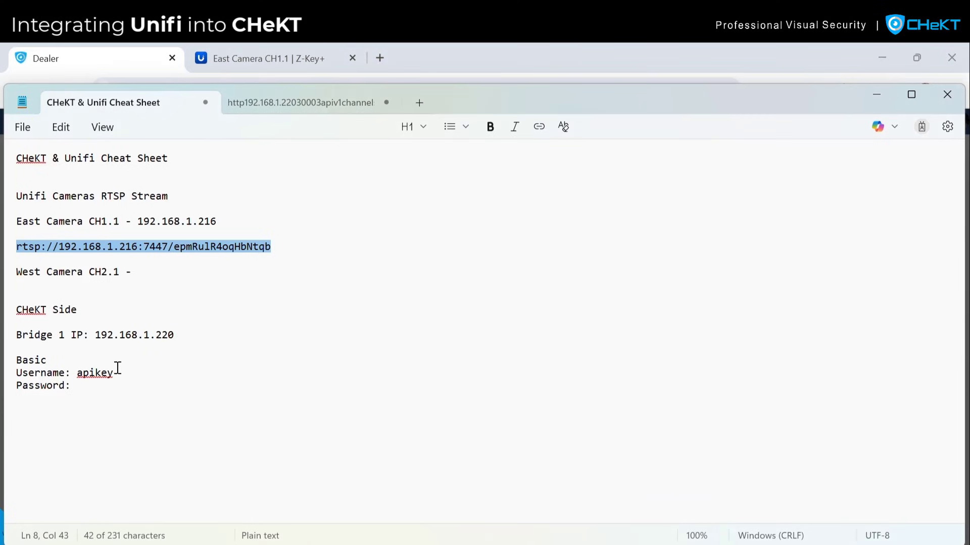
pyautogui.tripleClick(11, 360)
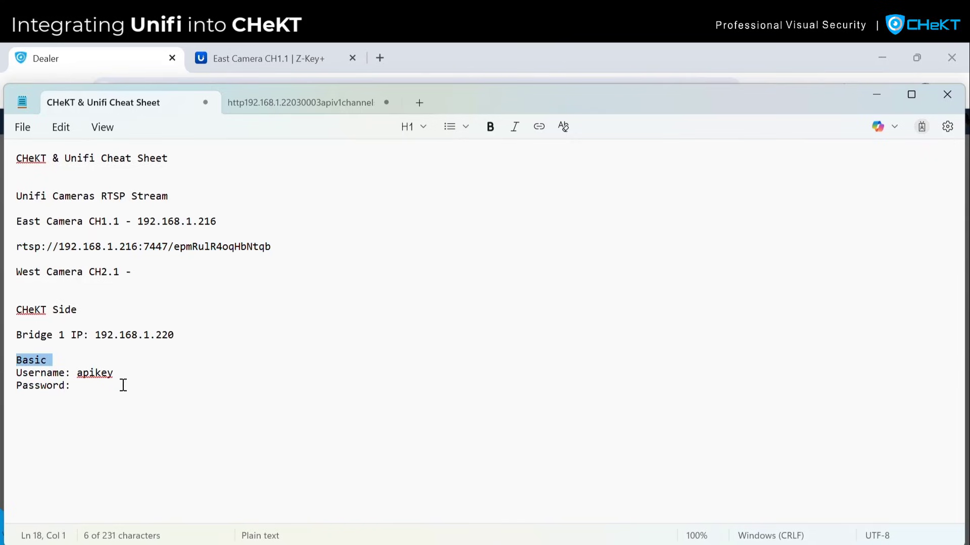
pyautogui.doubleClick(82, 378)
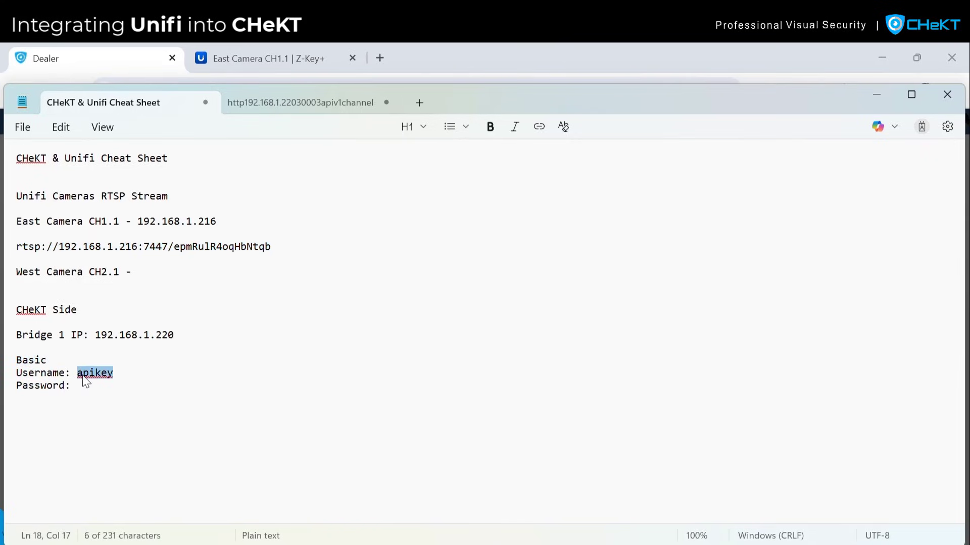
pyautogui.click(117, 389)
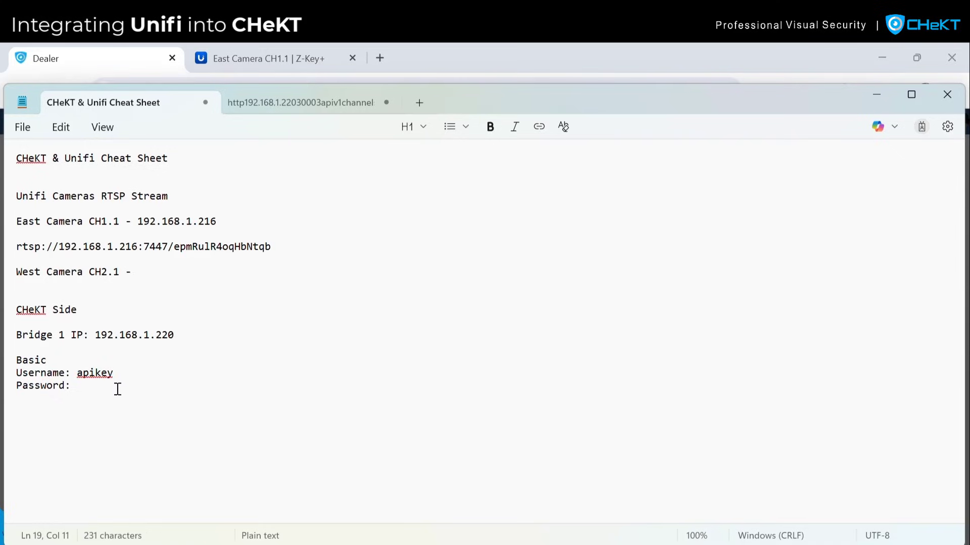
pyautogui.hotkey('ctrl', 'v')
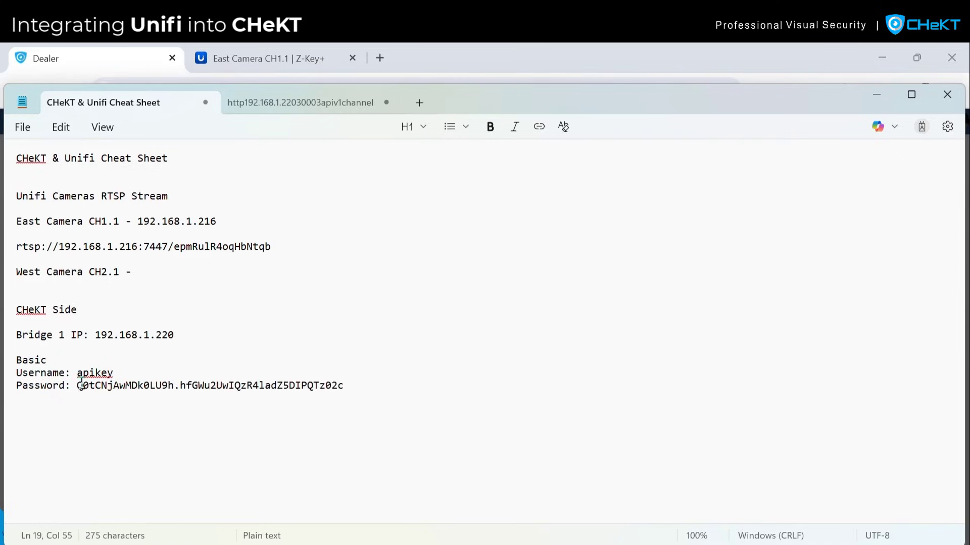
pyautogui.moveTo(83, 387); pyautogui.dragTo(142, 401)
pyautogui.click(141, 417)
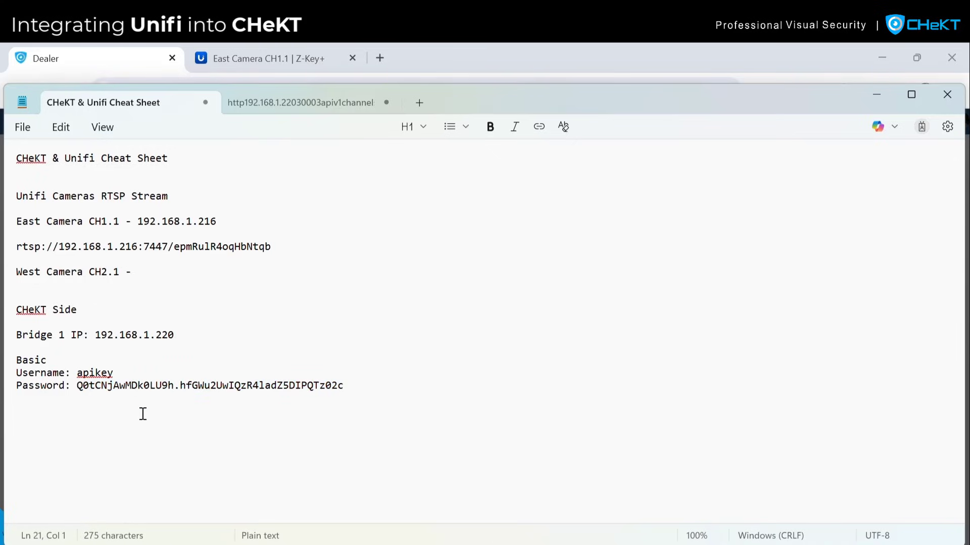
# - Copy the channels/x/events URL from the other note and paste it under the Bridge 1 IP in the cheat sheet
pyautogui.click(281, 111)
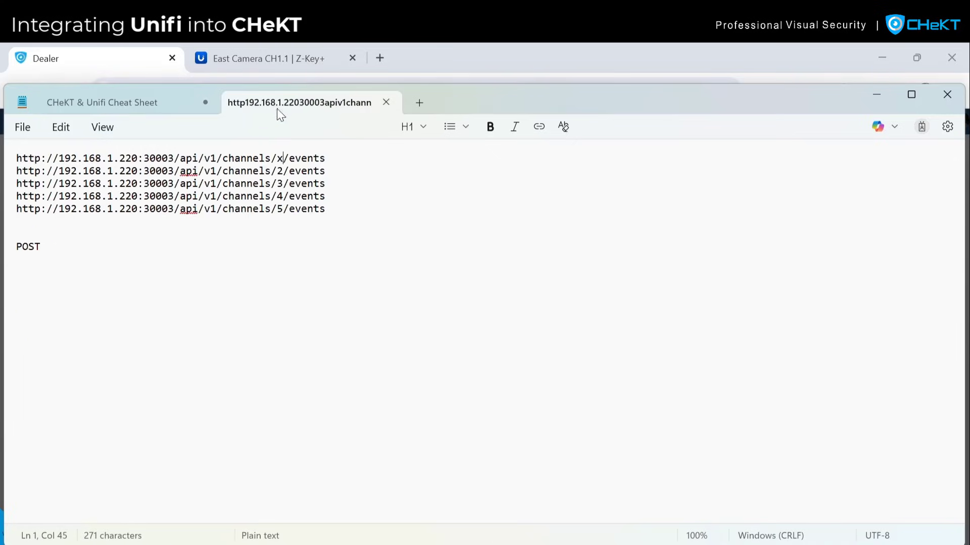
pyautogui.click(9, 161)
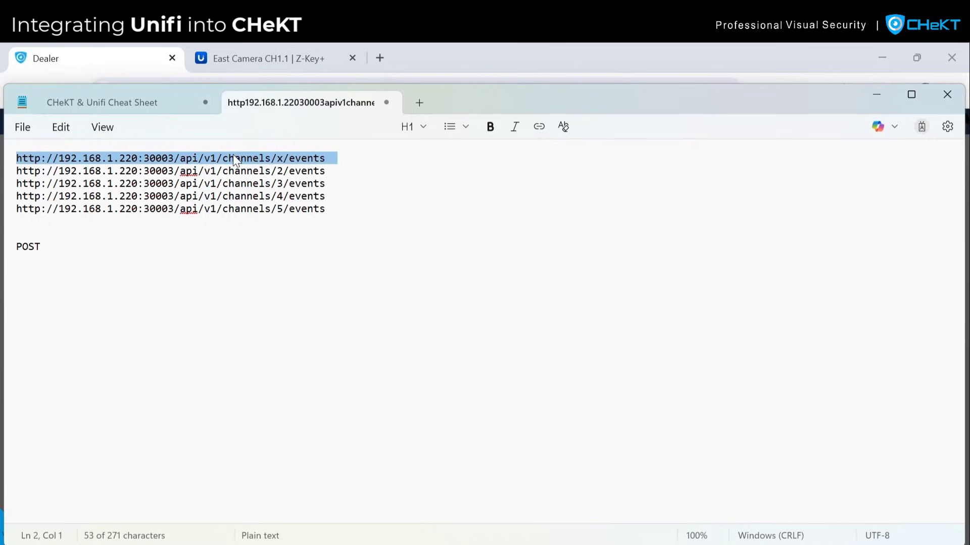
pyautogui.click(137, 102)
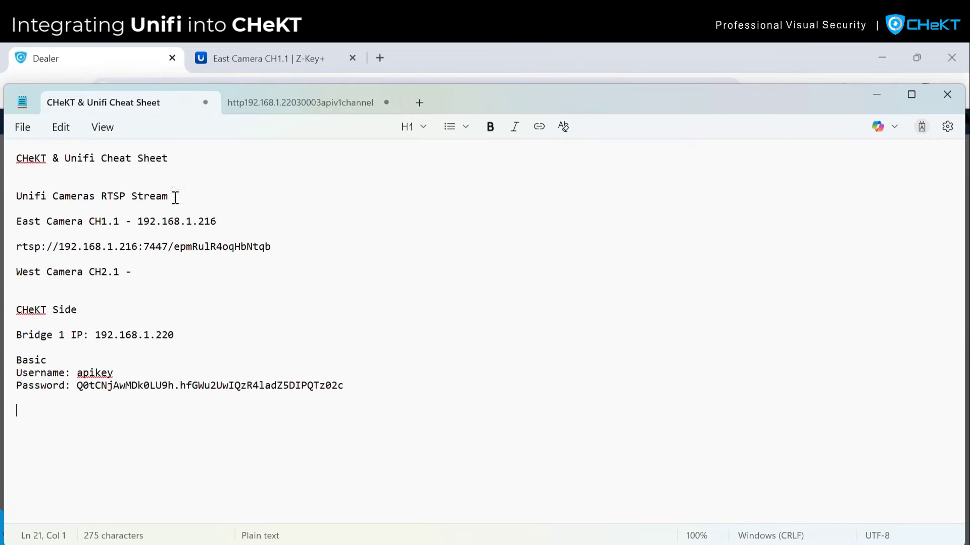
pyautogui.click(205, 342)
pyautogui.press('Return')
pyautogui.press('Return')
pyautogui.hotkey('ctrl', 'v')
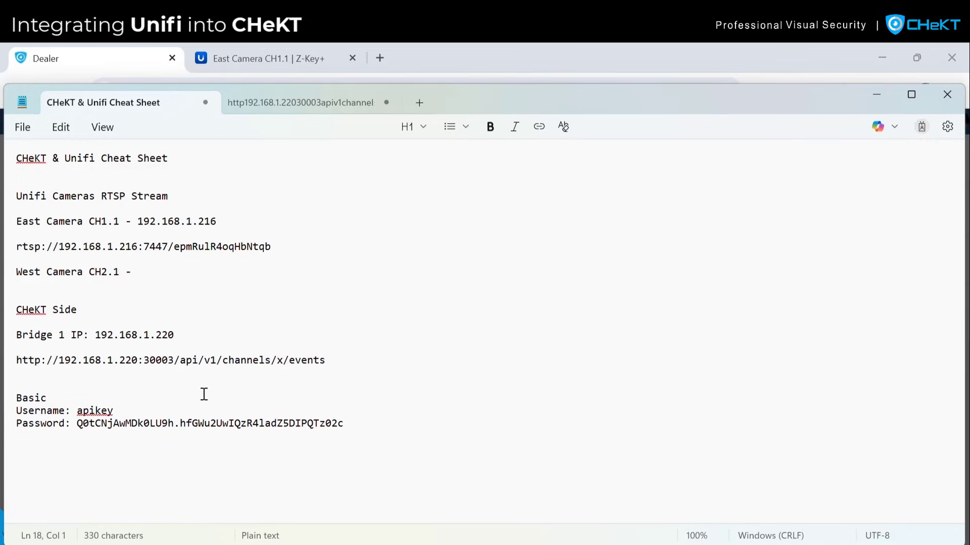
pyautogui.click(62, 389)
pyautogui.write('\\')
pyautogui.press('BackSpace')
# - Examine the events URL's bridge IP, port, API path, channel and events parts, along with the Basic authentication credentials
pyautogui.moveTo(71, 361); pyautogui.dragTo(322, 356)
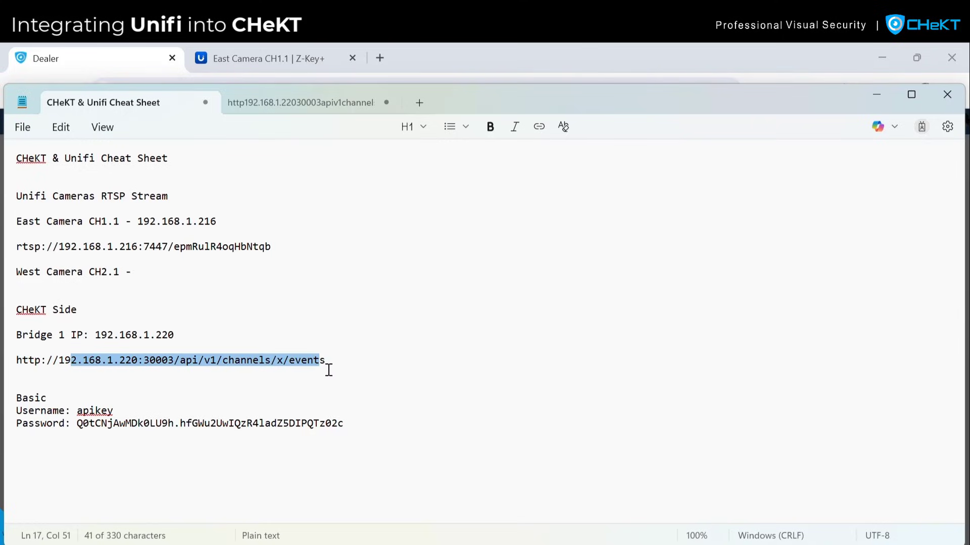
pyautogui.click(335, 360)
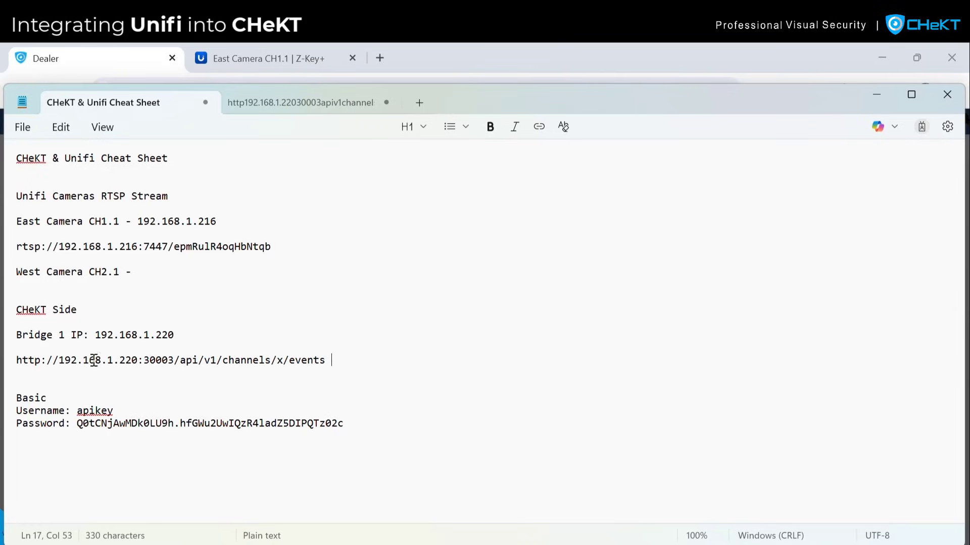
pyautogui.tripleClick(21, 360)
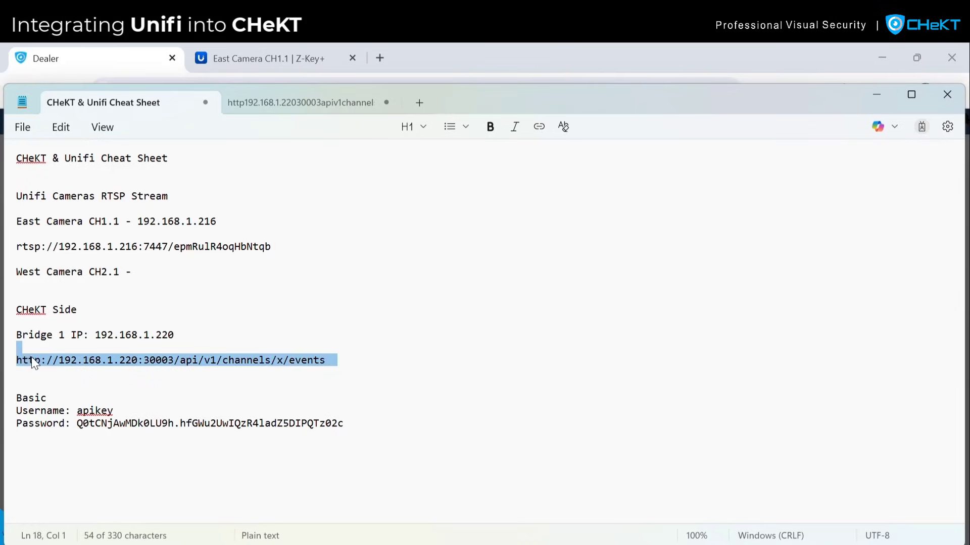
pyautogui.click(35, 360)
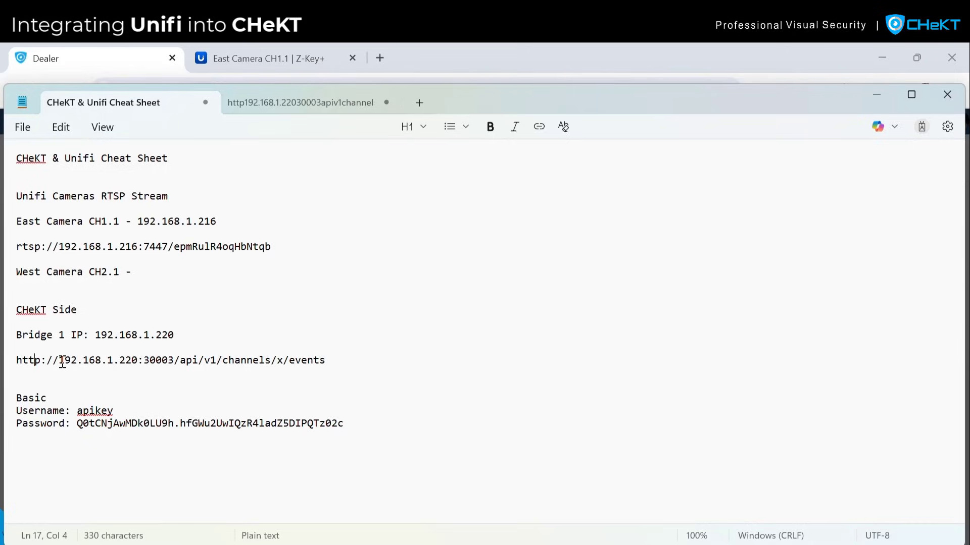
pyautogui.moveTo(59, 361); pyautogui.dragTo(139, 363)
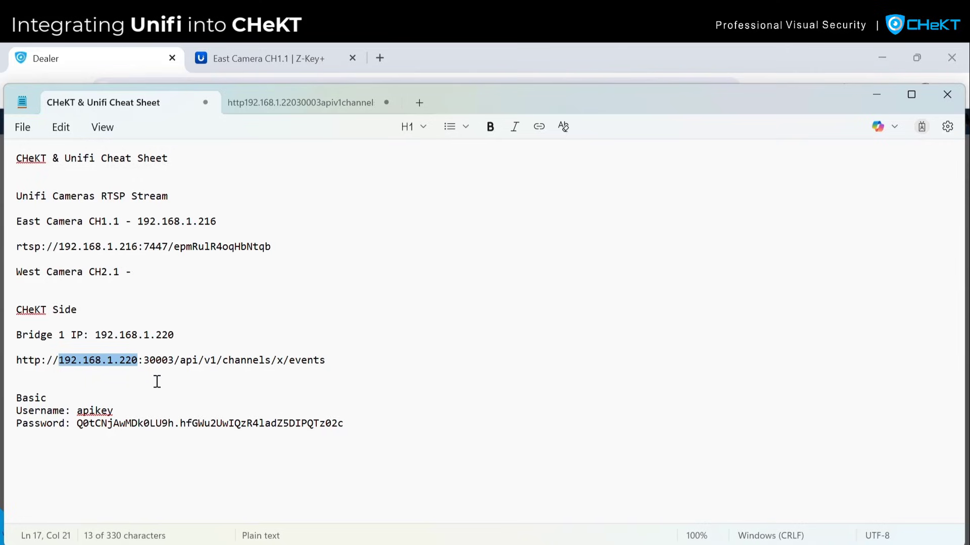
pyautogui.doubleClick(153, 361)
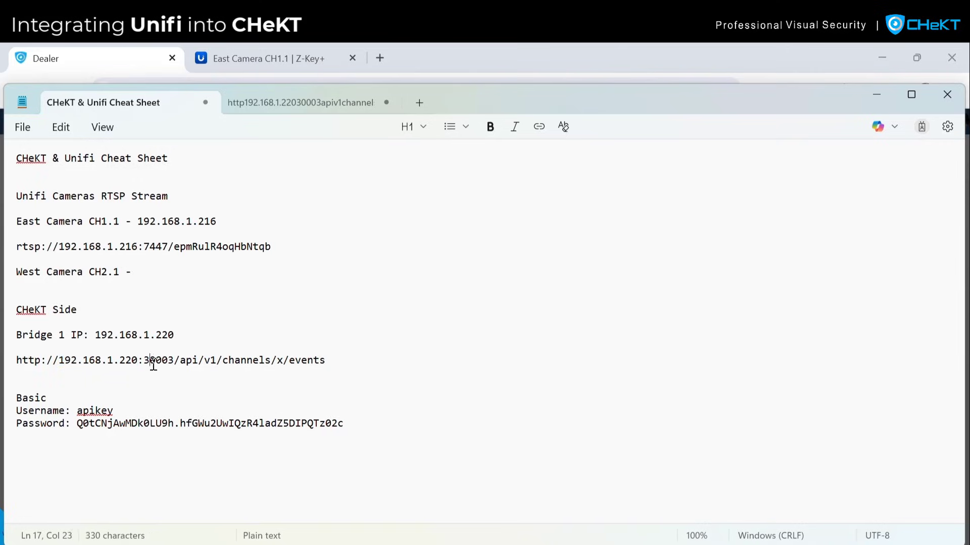
pyautogui.click(192, 360)
pyautogui.moveTo(226, 362); pyautogui.dragTo(272, 363)
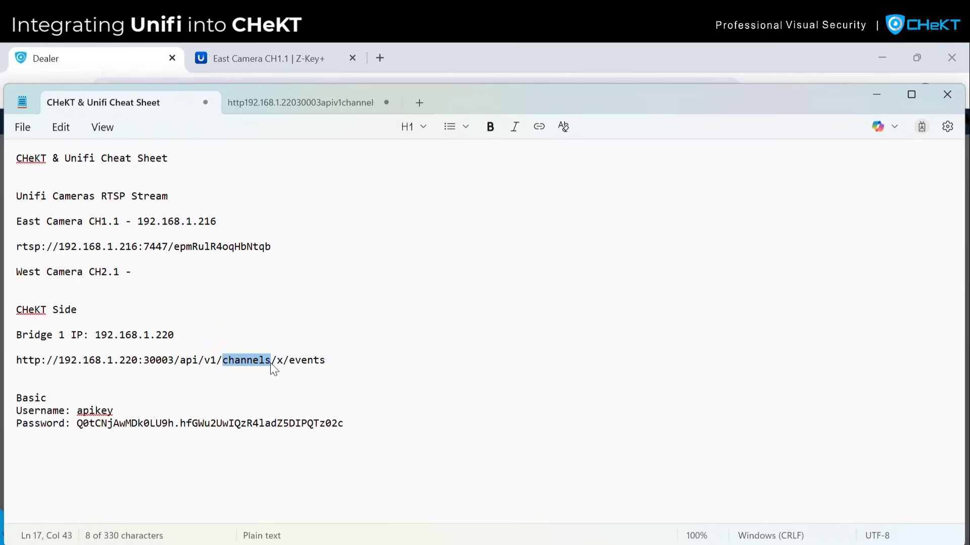
pyautogui.click(278, 365)
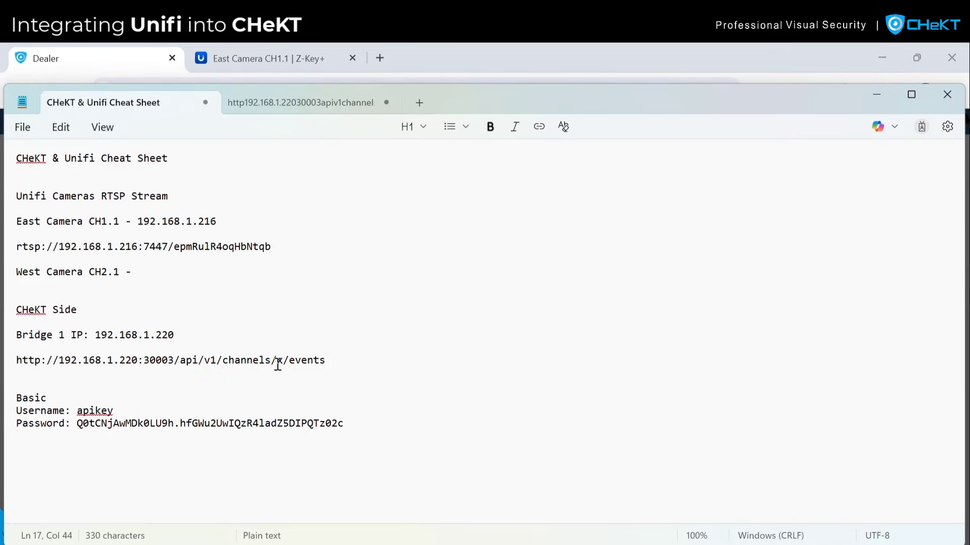
pyautogui.moveTo(282, 364); pyautogui.dragTo(290, 363)
pyautogui.doubleClick(292, 362)
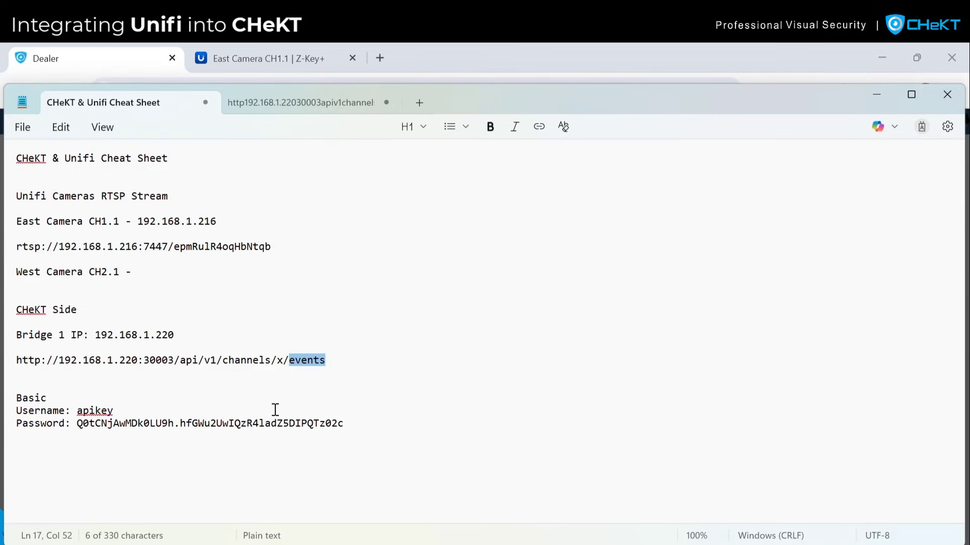
pyautogui.click(87, 386)
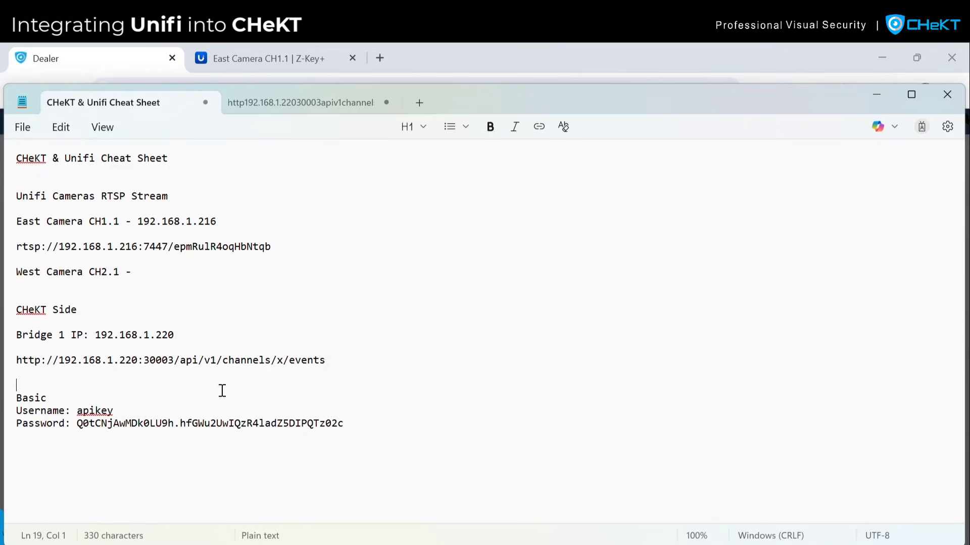
pyautogui.click(73, 424)
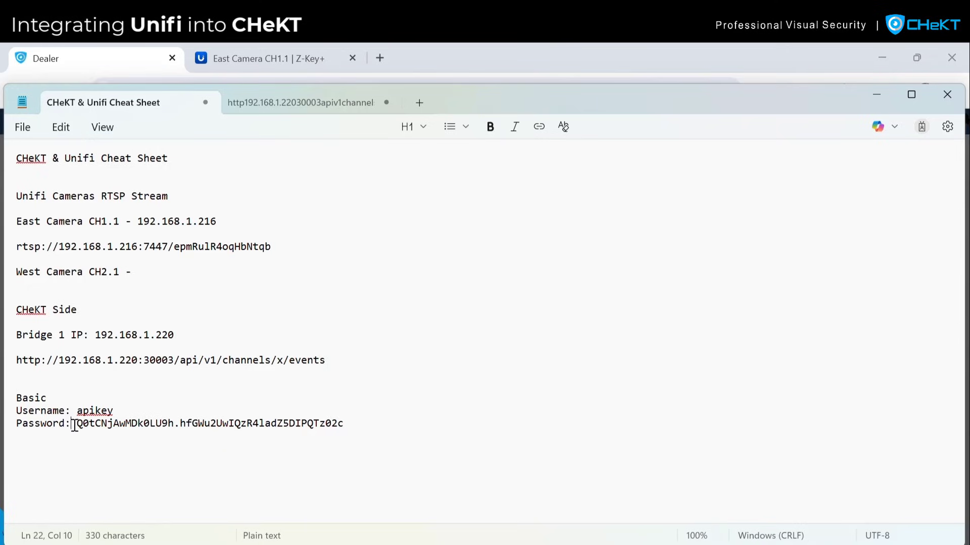
pyautogui.moveTo(74, 424); pyautogui.dragTo(299, 434)
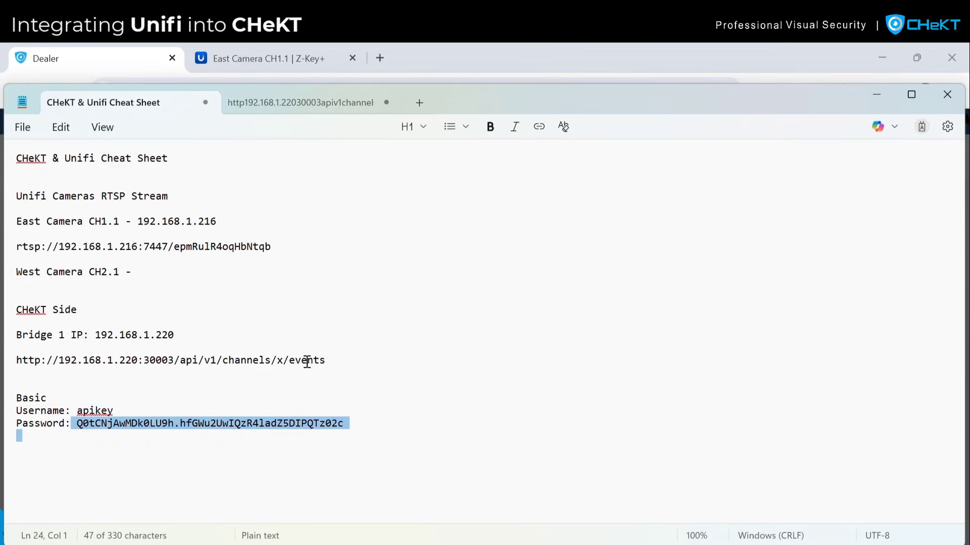
pyautogui.moveTo(326, 360); pyautogui.dragTo(22, 354)
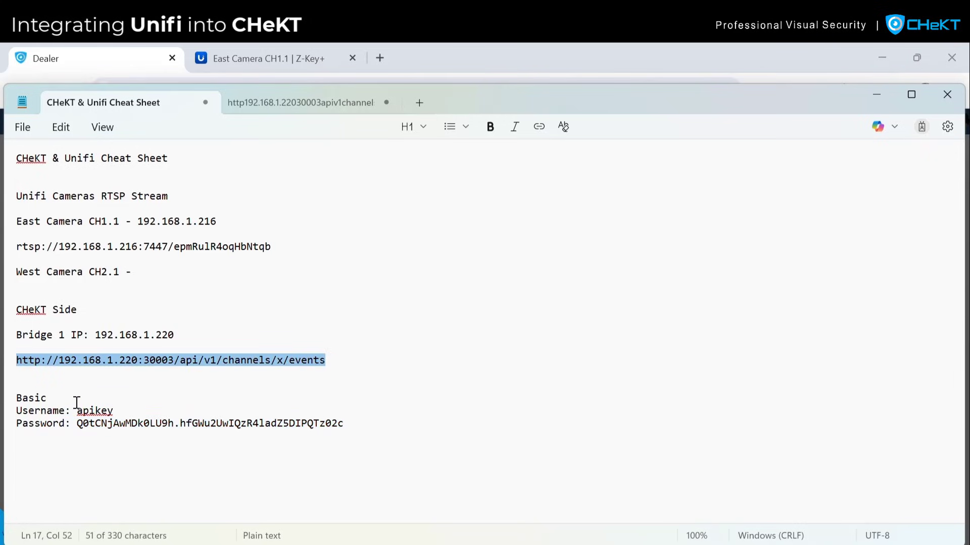
pyautogui.click(130, 360)
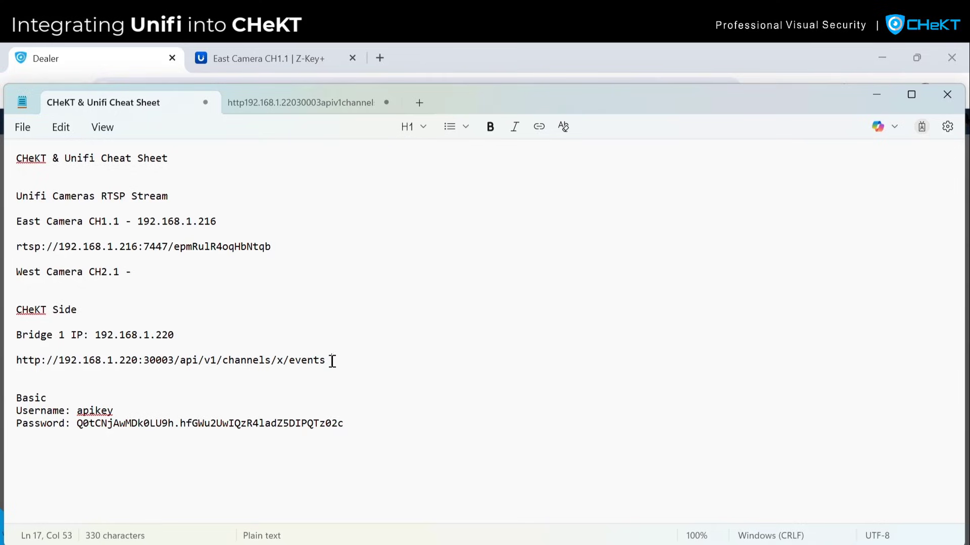
pyautogui.moveTo(331, 362); pyautogui.dragTo(31, 352)
pyautogui.hotkey('ctrl', 'c')
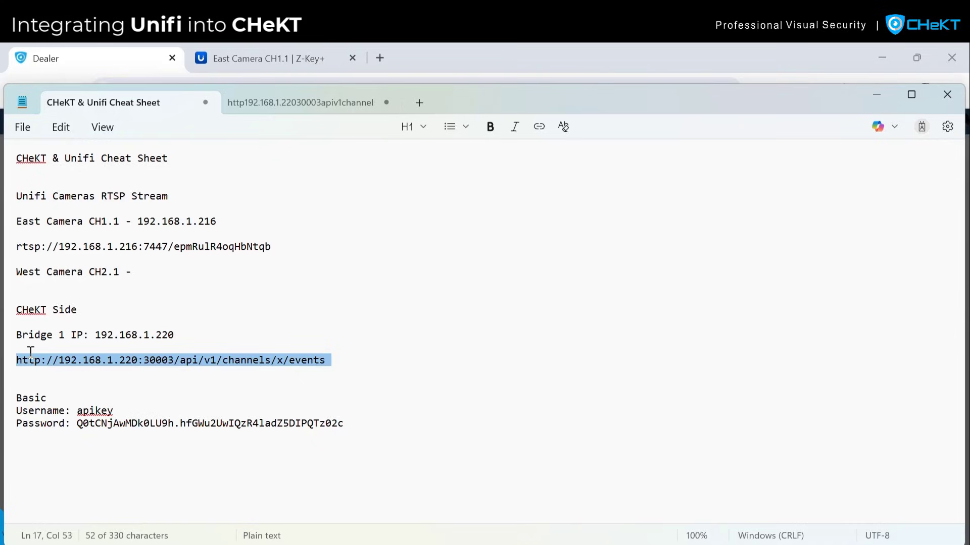
pyautogui.click(48, 458)
pyautogui.hotkey('ctrl', 'v')
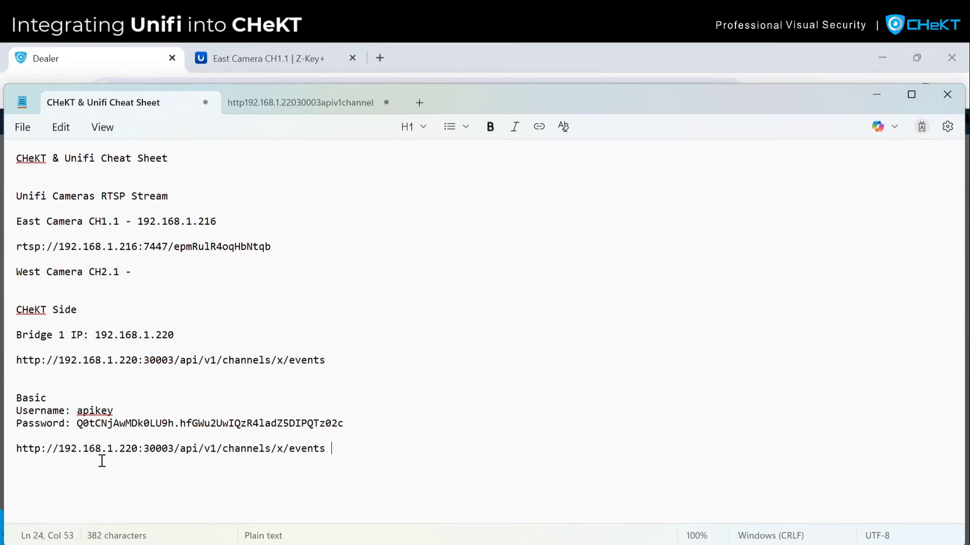
# - Set the bridge IP in the duplicate events URL below the Basic credentials to 192.168.1.221
pyautogui.click(137, 449)
pyautogui.press('BackSpace')
pyautogui.write('1')
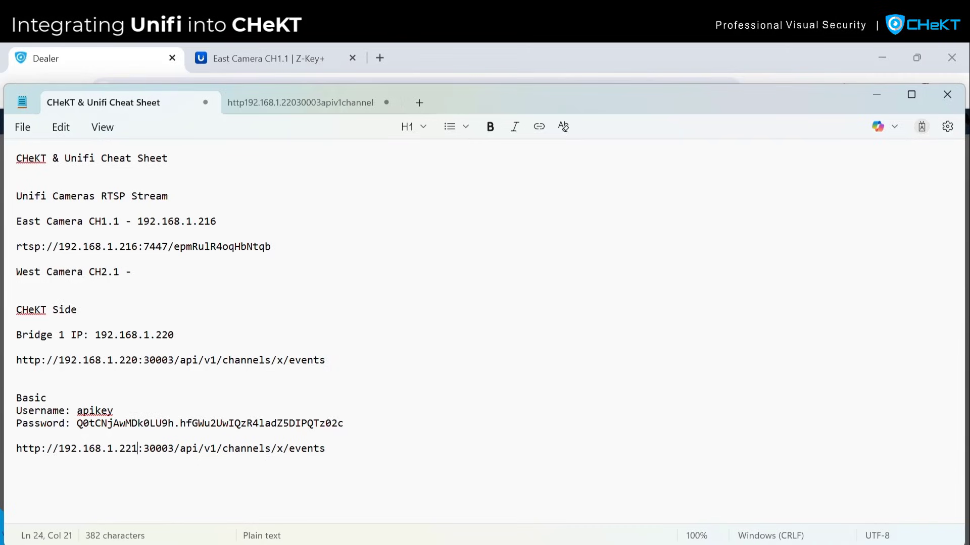
pyautogui.click(281, 448)
pyautogui.doubleClick(281, 449)
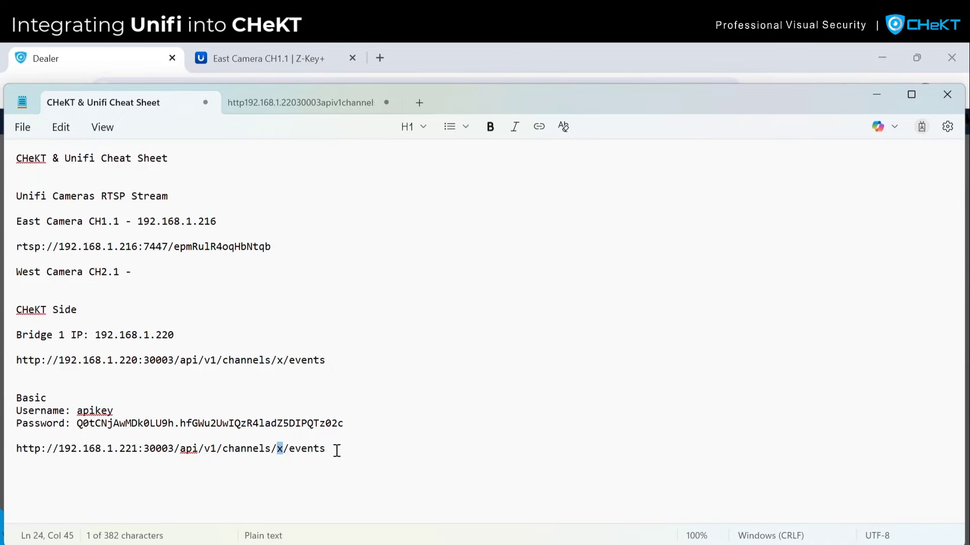
pyautogui.moveTo(337, 451); pyautogui.dragTo(281, 449)
# - Replace the x channel placeholder in the events URL under Bridge 1 IP with 1
pyautogui.click(284, 361)
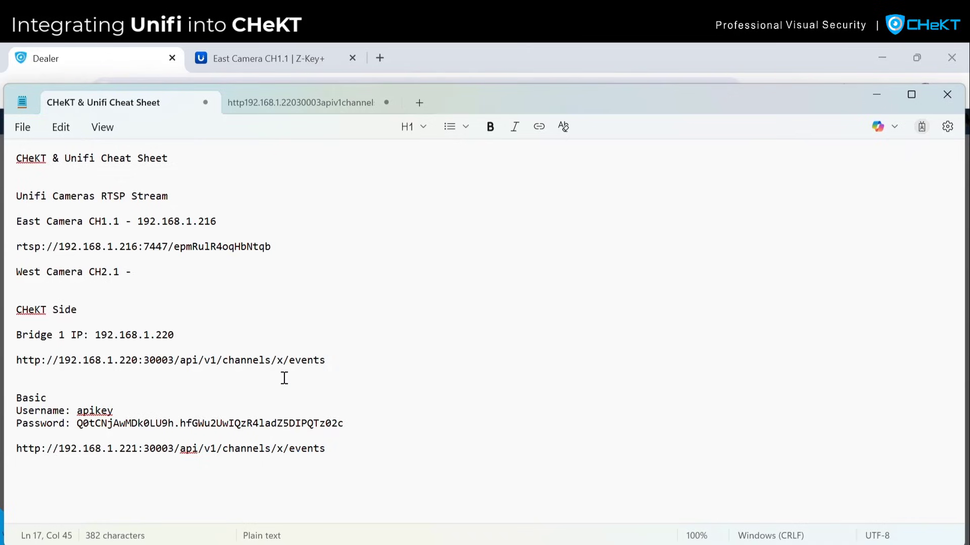
pyautogui.press('BackSpace')
pyautogui.write('1')
# - Copy the channel 1 events URL under Bridge 1 IP and paste four duplicates on separate lines beneath it
pyautogui.moveTo(334, 362); pyautogui.dragTo(69, 353)
pyautogui.hotkey('ctrl', 'c')
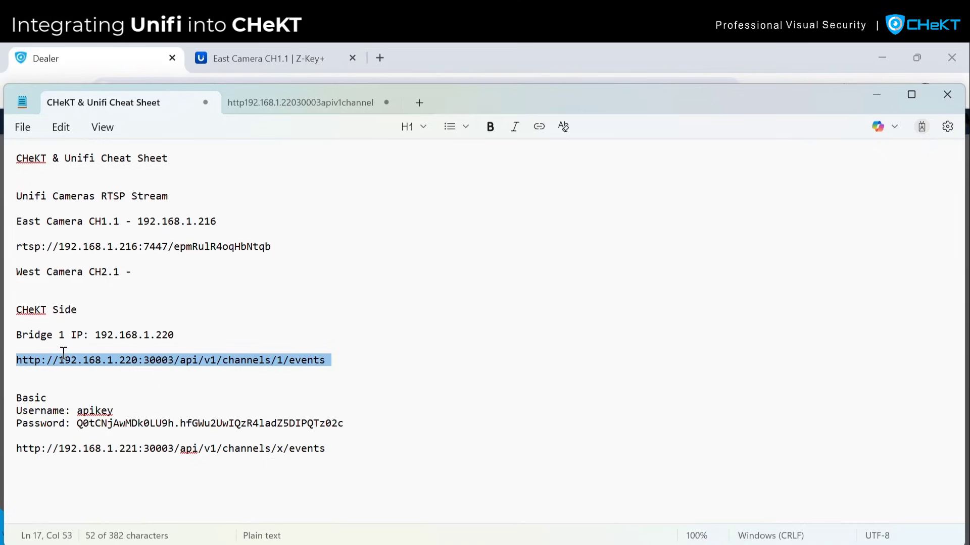
pyautogui.click(334, 362)
pyautogui.press('Return')
pyautogui.hotkey('ctrl', 'v')
pyautogui.press('Return')
pyautogui.hotkey('ctrl', 'v')
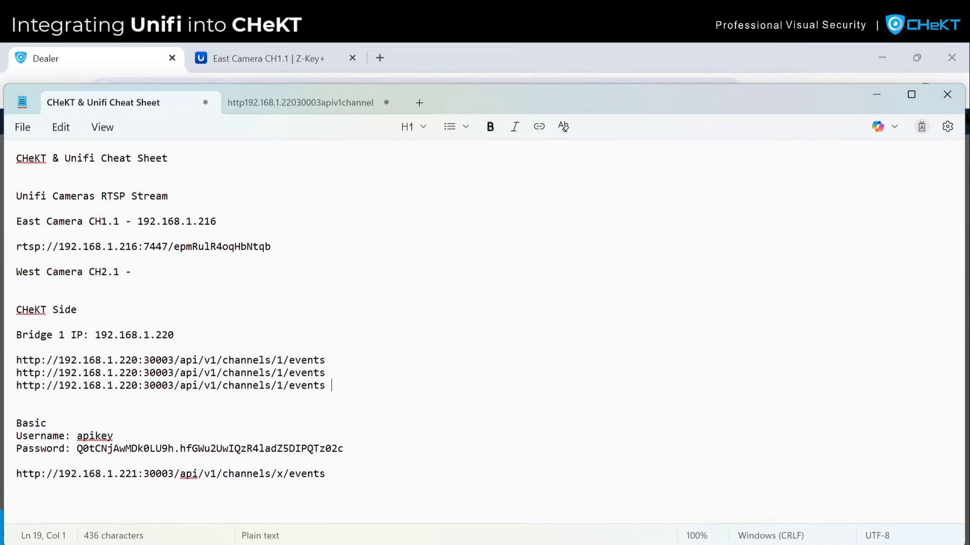
pyautogui.press('Return')
pyautogui.hotkey('ctrl', 'v')
pyautogui.press('Return')
pyautogui.hotkey('ctrl', 'v')
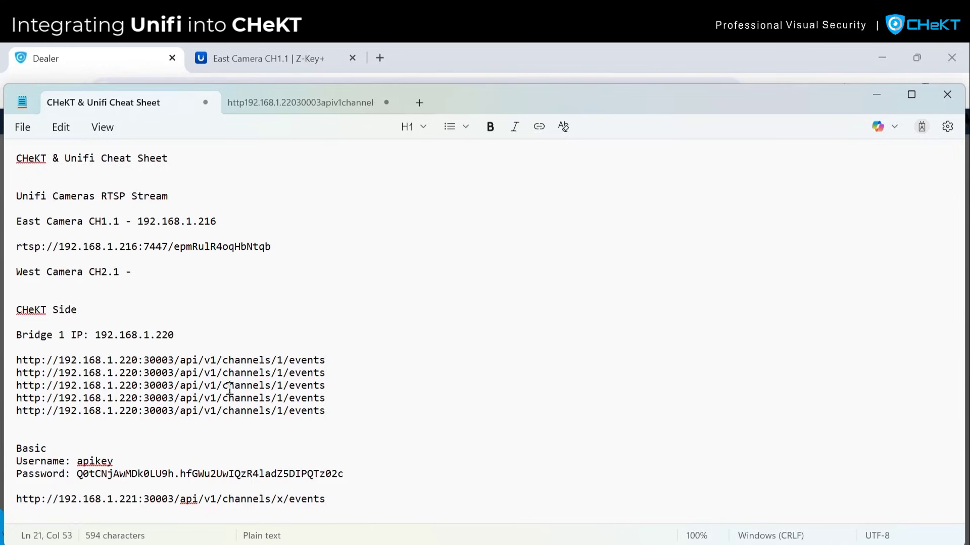
# - Renumber the channels in the four duplicate Bridge 1 events URLs to 2, 3, 4 and 5
pyautogui.click(286, 360)
pyautogui.press('BackSpace')
pyautogui.write('2')
pyautogui.press('Right')
pyautogui.press('BackSpace')
pyautogui.write('3')
pyautogui.click(284, 398)
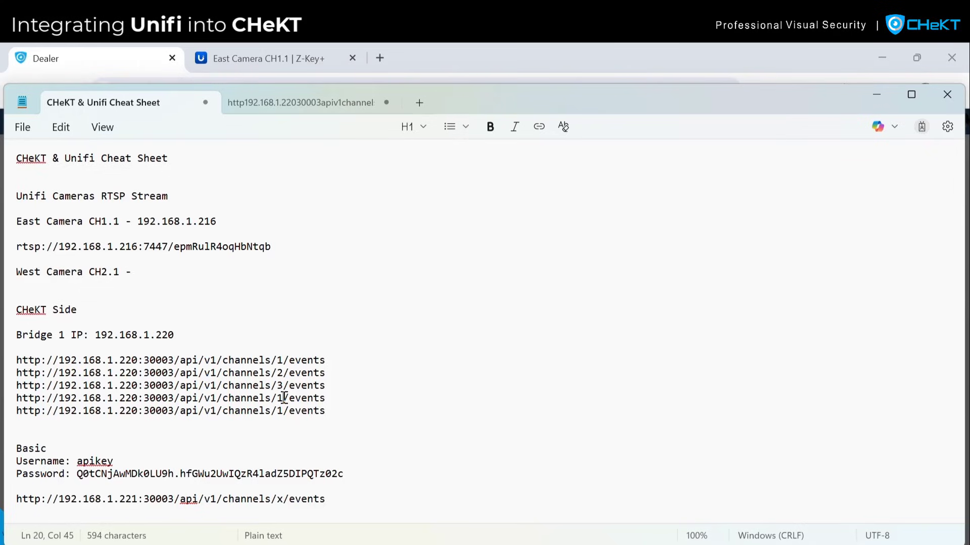
pyautogui.press('BackSpace')
pyautogui.write('4')
pyautogui.click(285, 417)
pyautogui.press('BackSpace')
pyautogui.write('5')
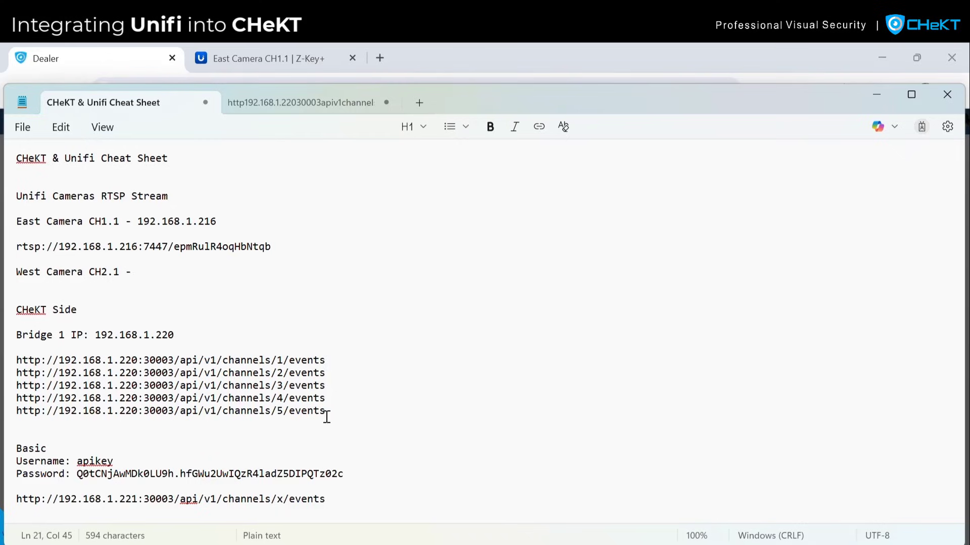
# - Replace the x channel placeholder in the 192.168.1.221 events URL with 1
pyautogui.moveTo(34, 336); pyautogui.dragTo(191, 346)
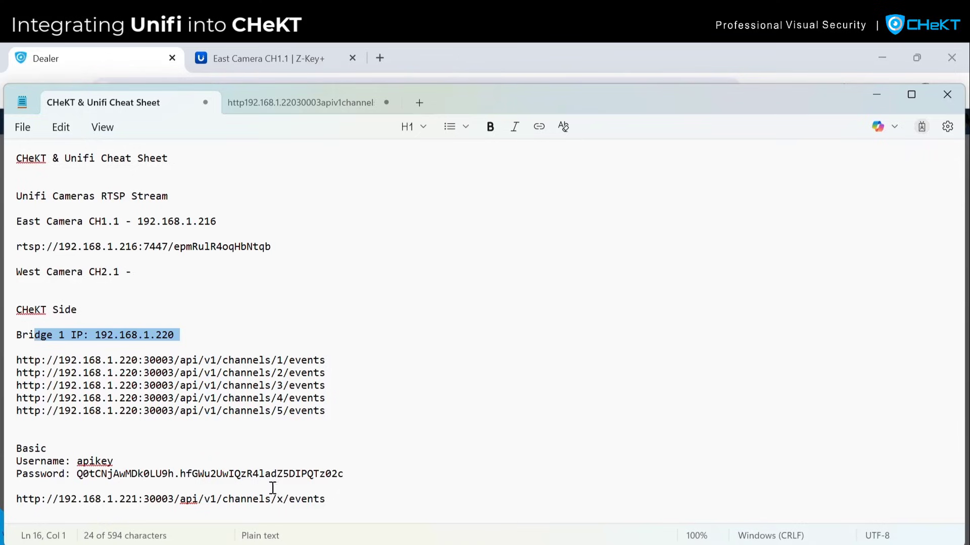
pyautogui.click(287, 499)
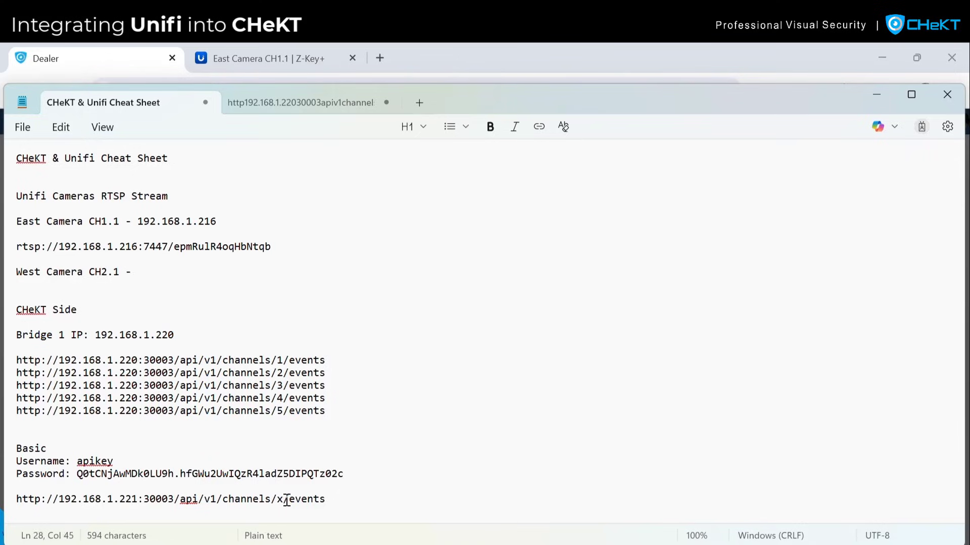
pyautogui.press('BackSpace')
pyautogui.write('1')
pyautogui.click(325, 500)
pyautogui.press('Return')
pyautogui.hotkey('ctrl', 'v')
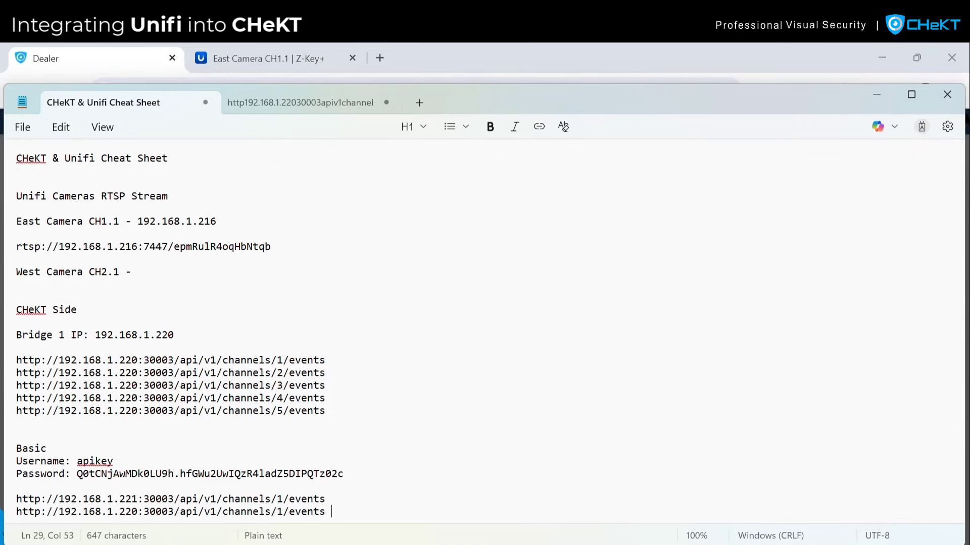
pyautogui.click(284, 511)
pyautogui.press('BackSpace')
pyautogui.write('2')
pyautogui.click(137, 512)
pyautogui.press('BackSpace')
pyautogui.write('1')
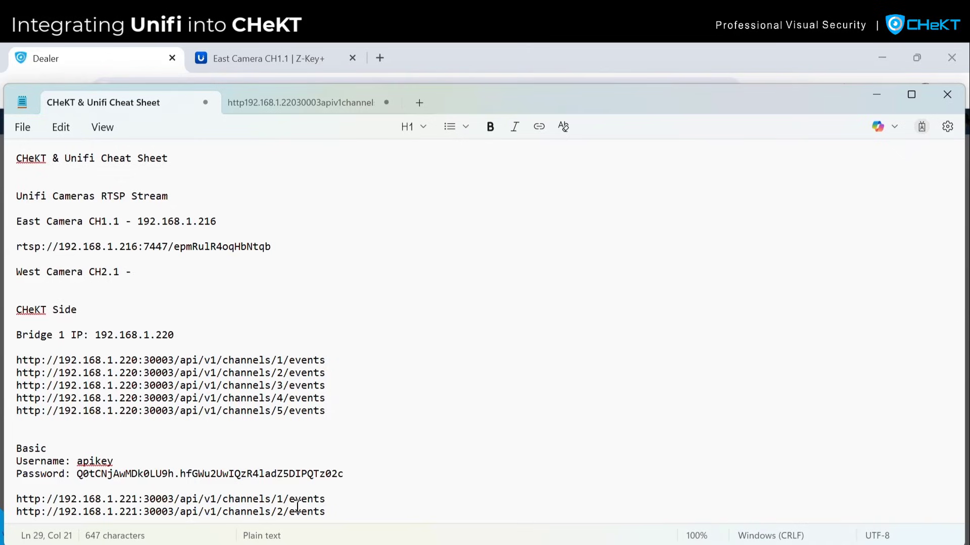
# - Delete both 192.168.1.221 events URLs below the Basic credentials
pyautogui.moveTo(277, 360); pyautogui.dragTo(284, 360)
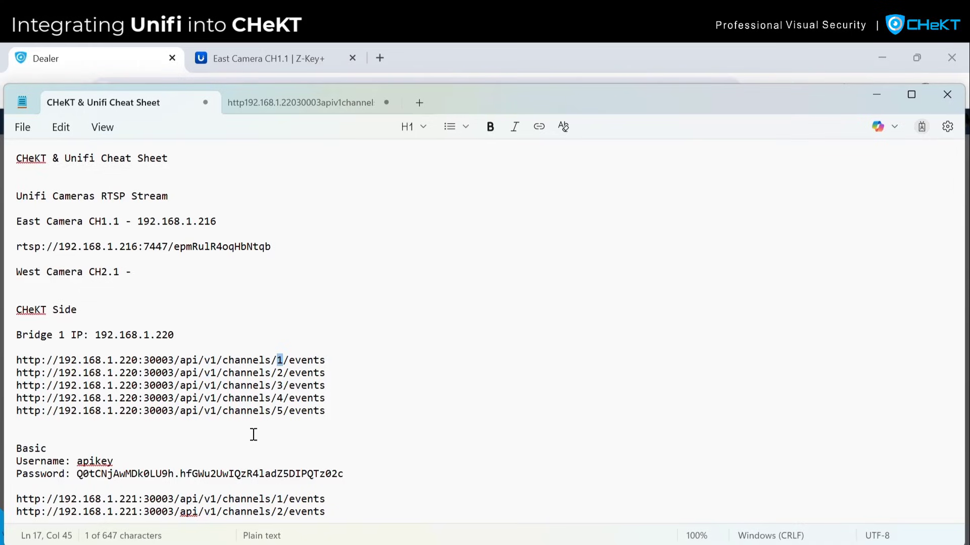
pyautogui.moveTo(340, 513); pyautogui.dragTo(16, 502)
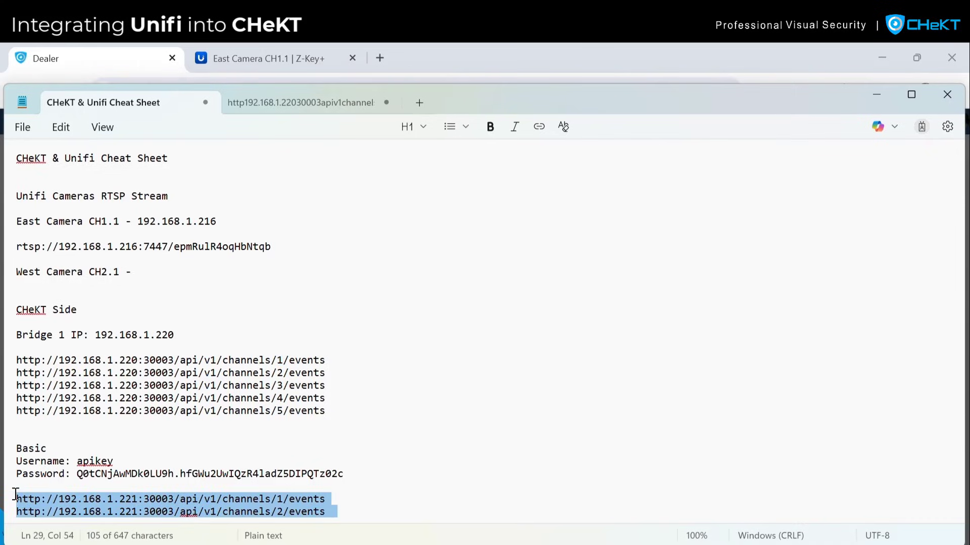
pyautogui.press('Delete')
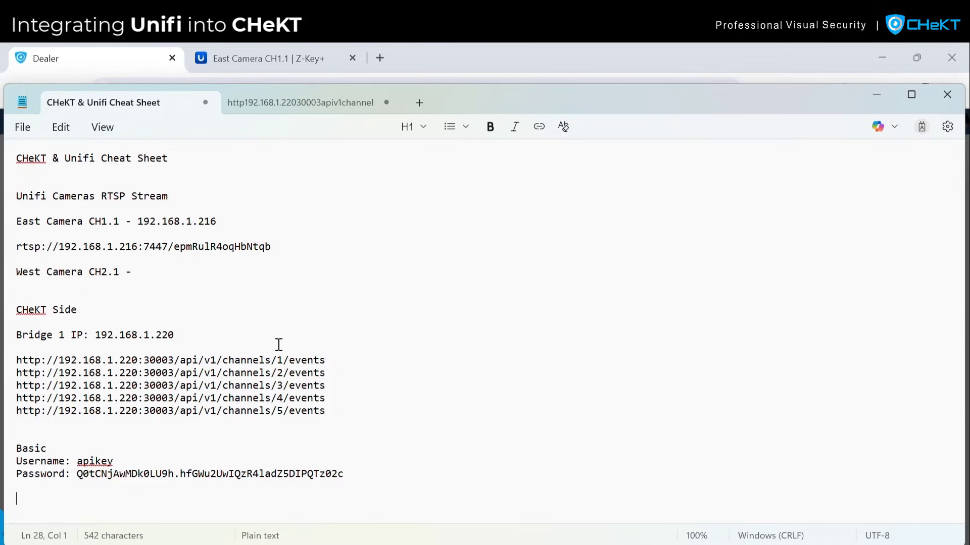
pyautogui.click(328, 361)
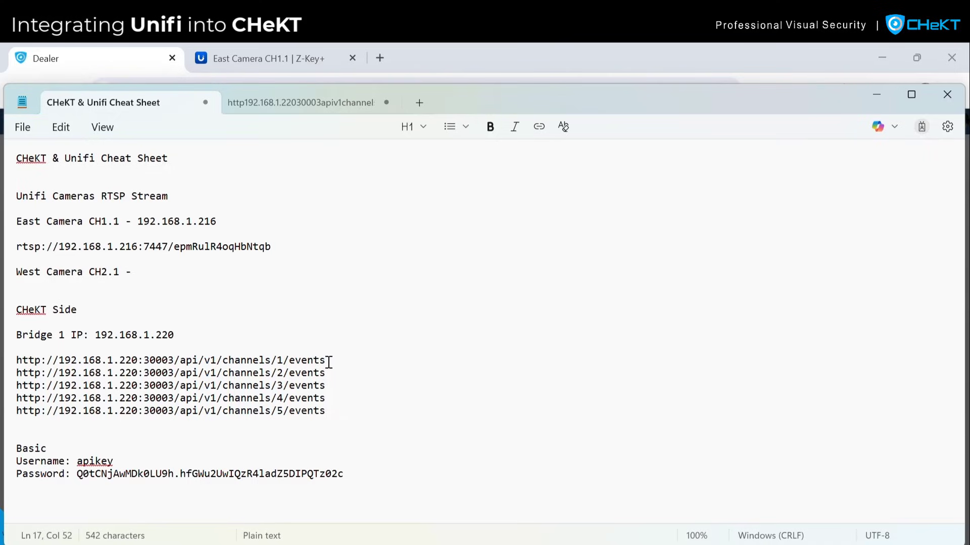
pyautogui.moveTo(328, 361); pyautogui.dragTo(16, 366)
pyautogui.hotkey('ctrl', 'c')
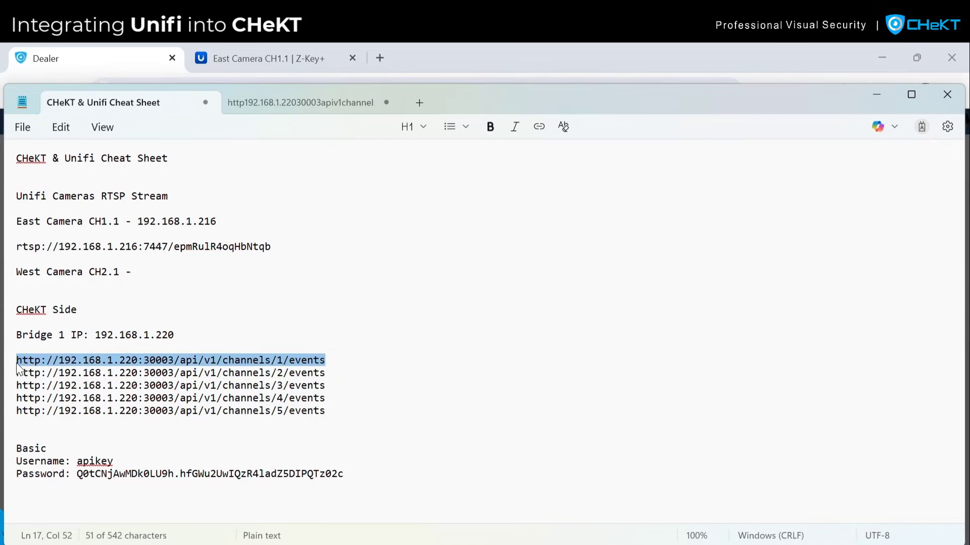
# - Switch to UniFi Protect and start a new alarm named CHeKT_Alarm_CH1.1 in the Alarm Manager
pyautogui.click(257, 51)
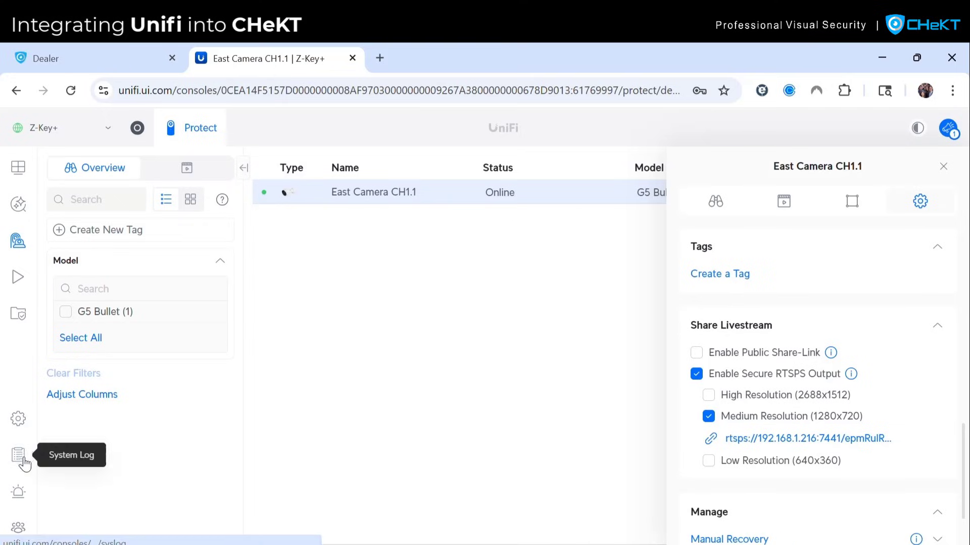
pyautogui.click(18, 494)
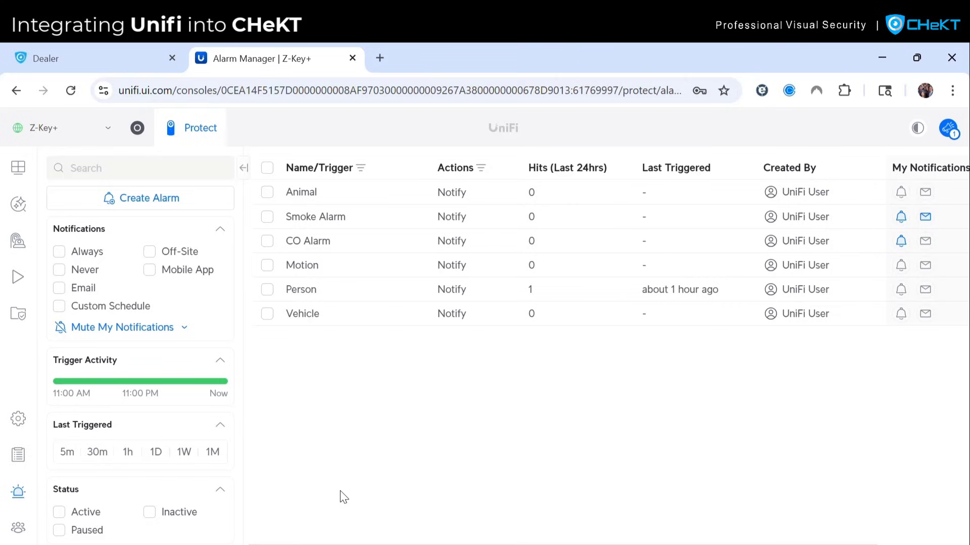
pyautogui.click(148, 203)
pyautogui.tripleClick(174, 175)
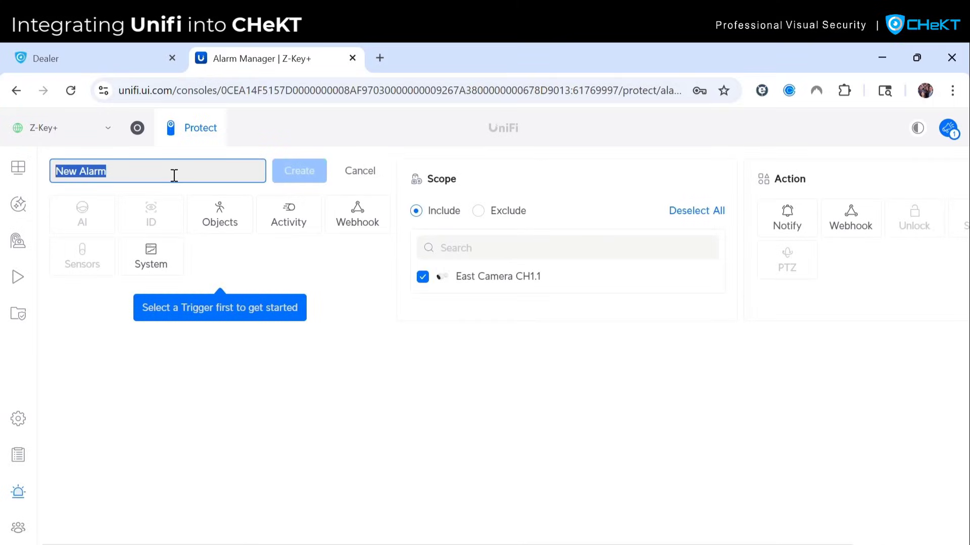
pyautogui.write('CHeKT_')
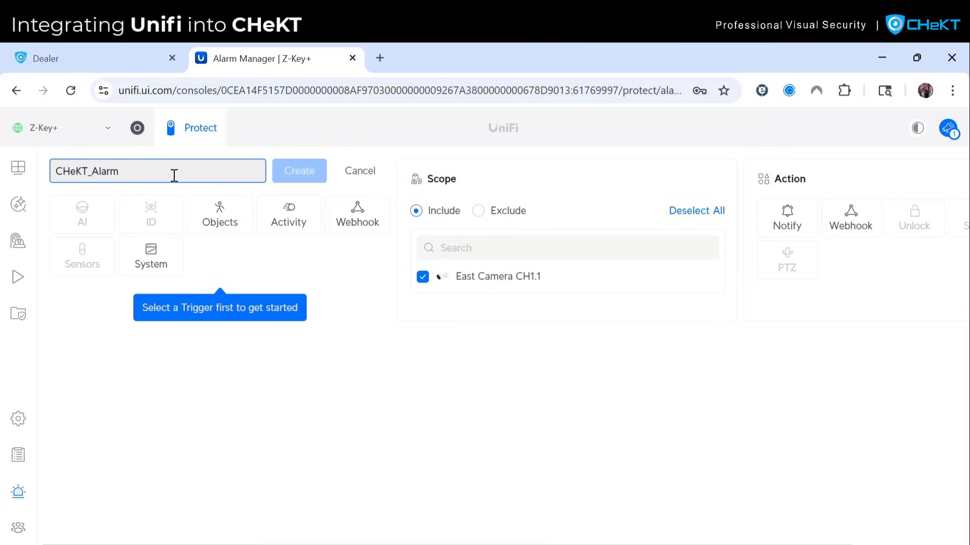
pyautogui.write('Alarm_CH1.1')
# - Choose the Objects trigger for the alarm with Person and Vehicle detection enabled
pyautogui.click(217, 215)
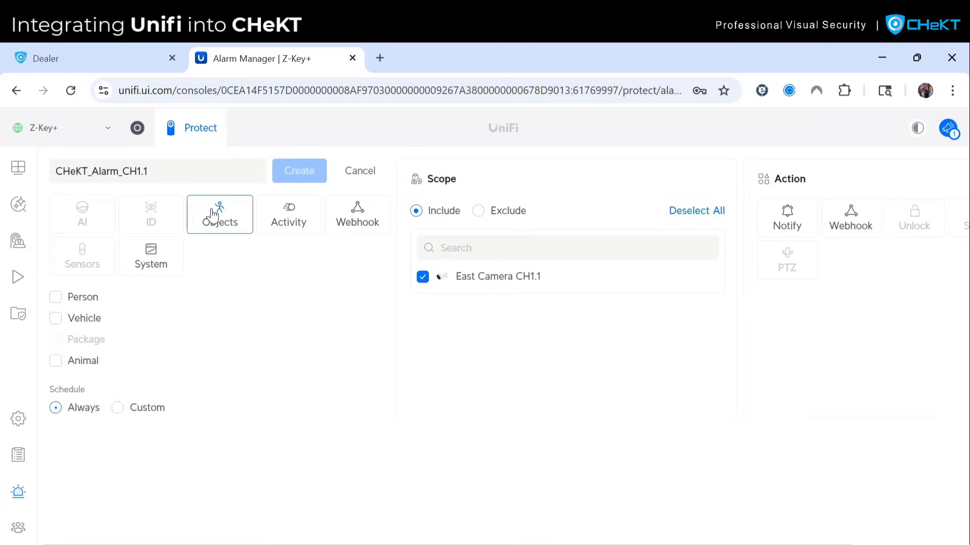
pyautogui.click(87, 320)
pyautogui.click(88, 296)
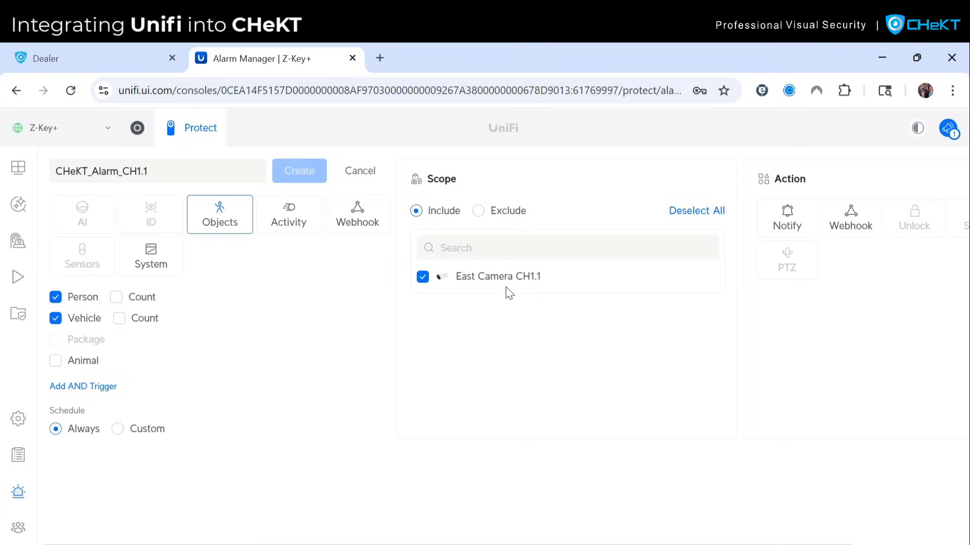
pyautogui.moveTo(148, 172); pyautogui.dragTo(123, 173)
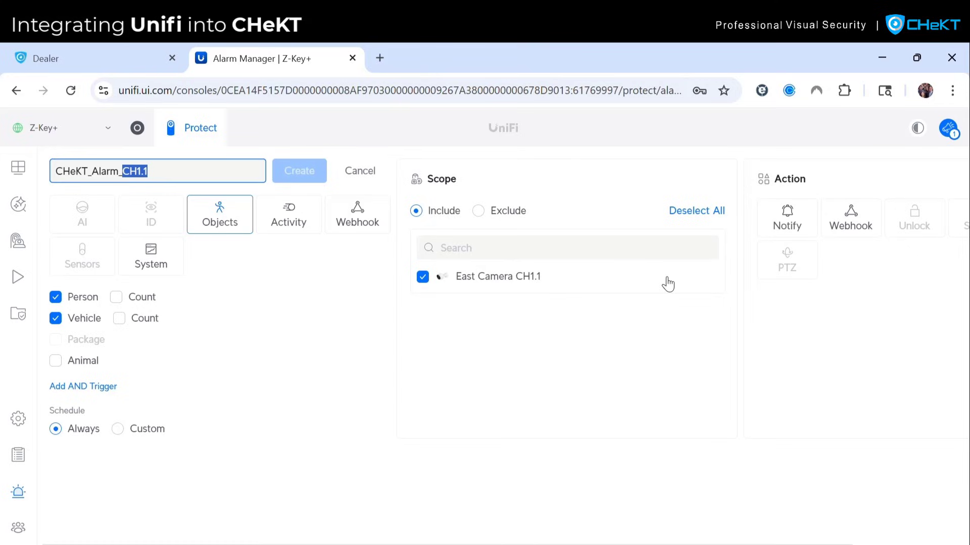
pyautogui.click(867, 219)
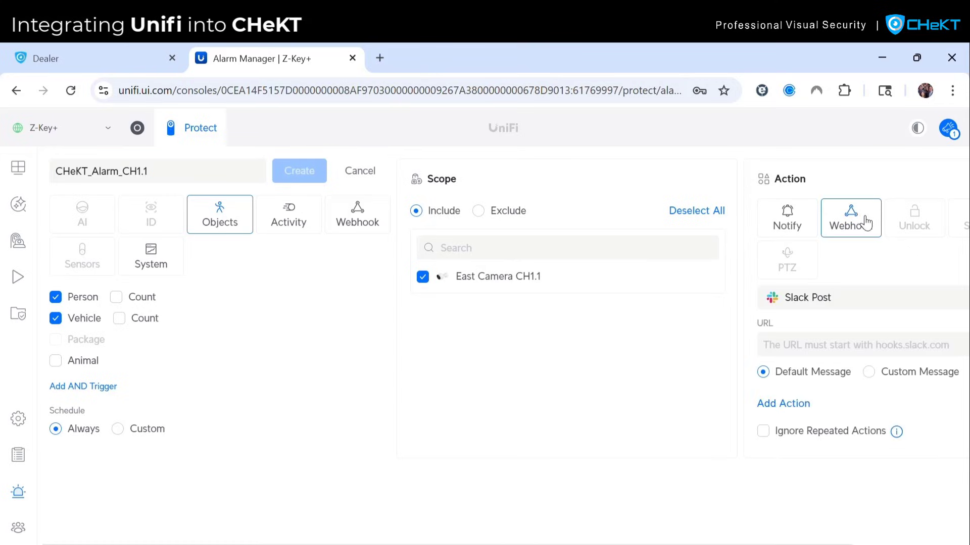
pyautogui.click(858, 309)
pyautogui.click(821, 351)
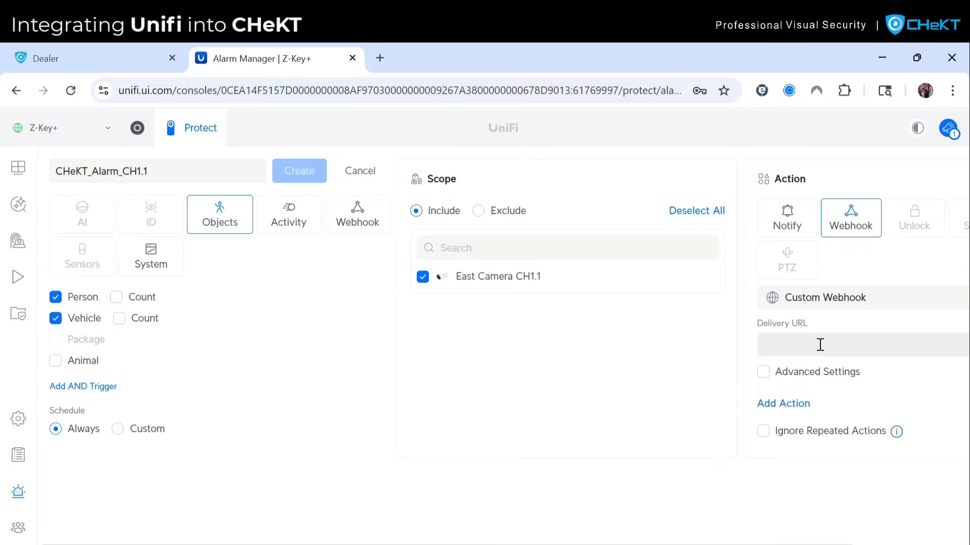
pyautogui.click(820, 345)
pyautogui.hotkey('ctrl', 'v')
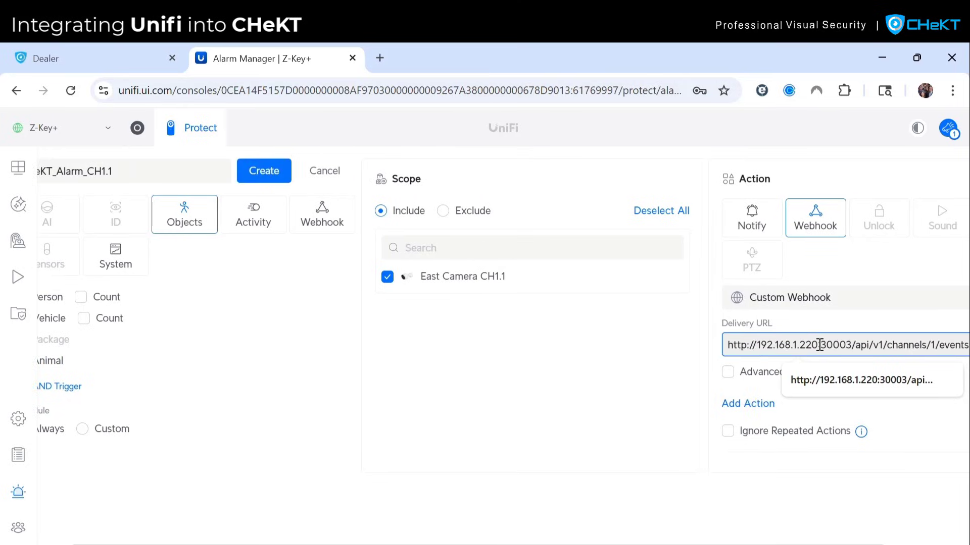
pyautogui.click(923, 457)
pyautogui.moveTo(932, 345)
pyautogui.mouseDown()
pyautogui.moveTo(865, 345)
pyautogui.moveTo(940, 345)
pyautogui.mouseUp()
pyautogui.click(930, 450)
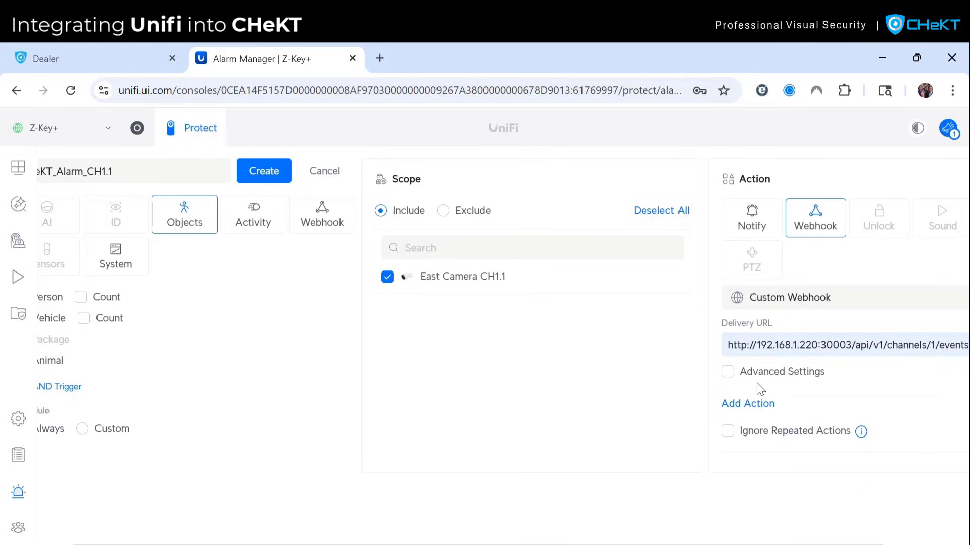
# - Enable the webhook's Advanced Settings and set its method to POST
pyautogui.click(729, 375)
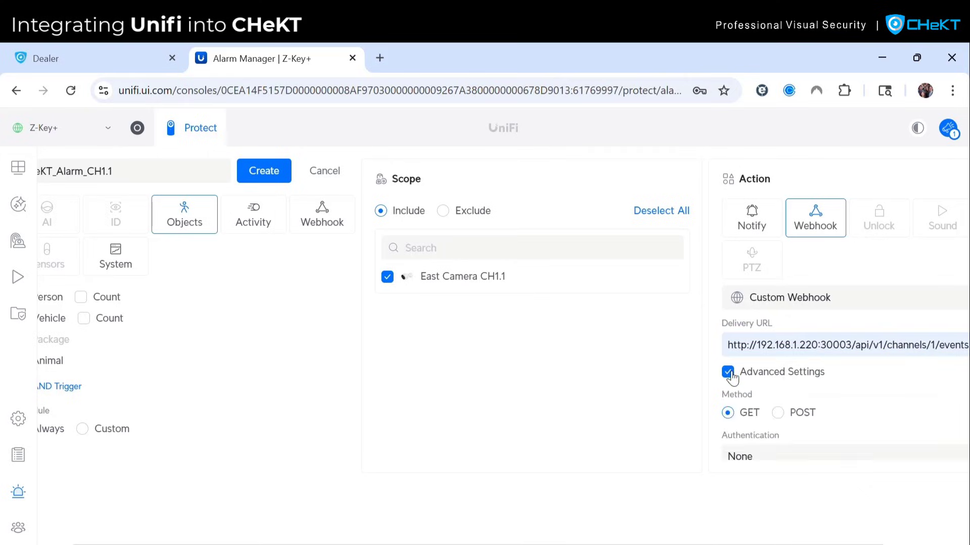
pyautogui.click(778, 413)
pyautogui.scroll(-2, 865, 419)
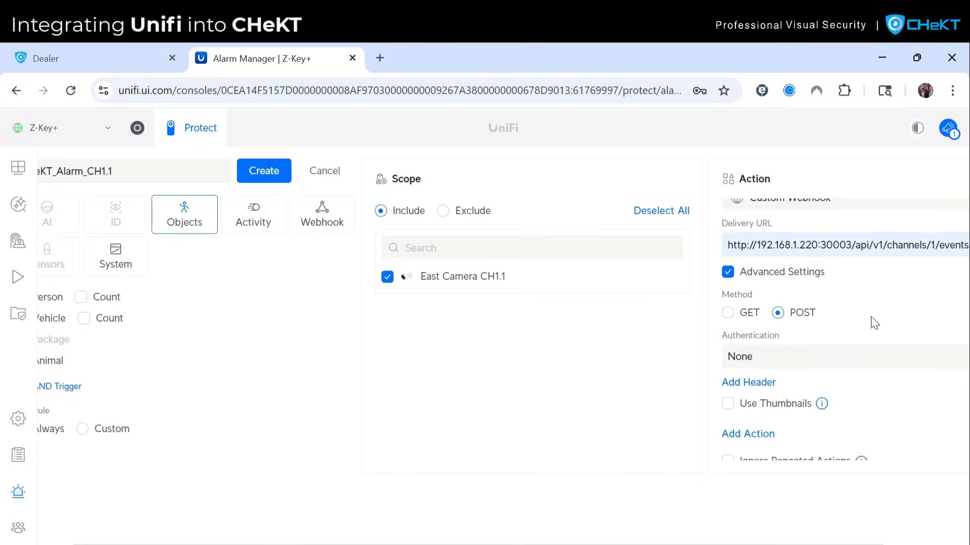
pyautogui.scroll(-1, 876, 318)
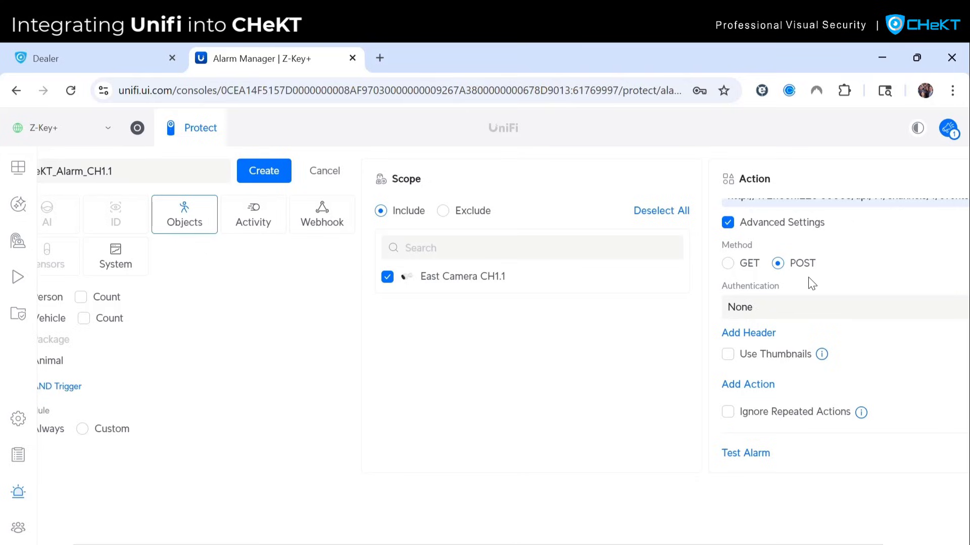
# - Set the webhook's authentication to Basic with the username apikey, and switch back to the cheat sheet in Notepad
pyautogui.click(802, 311)
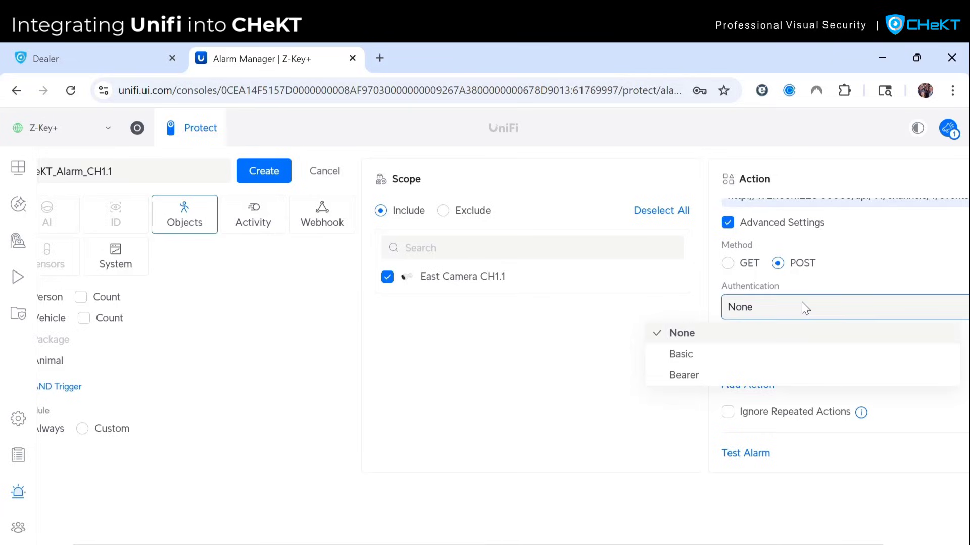
pyautogui.click(728, 354)
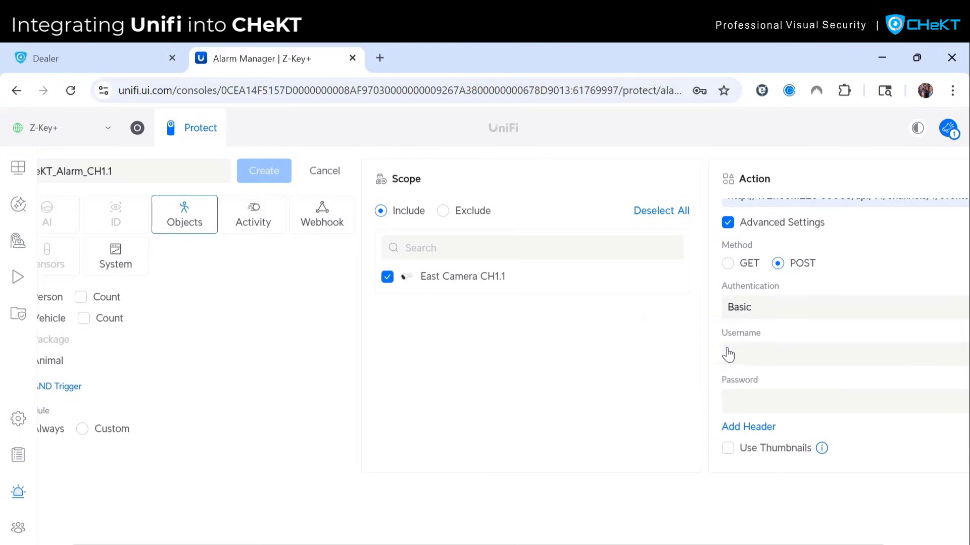
pyautogui.click(741, 361)
pyautogui.write('a')
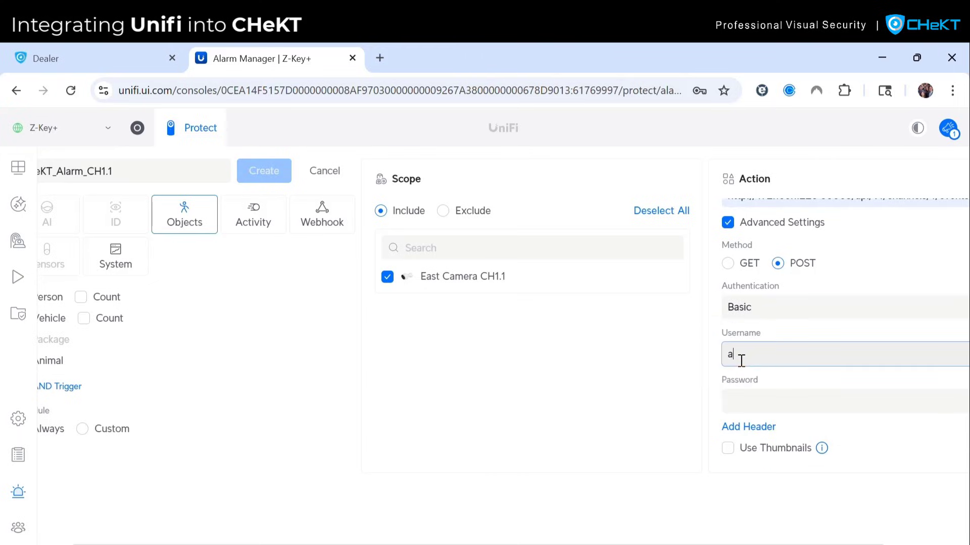
pyautogui.write('pikey')
pyautogui.click(662, 517)
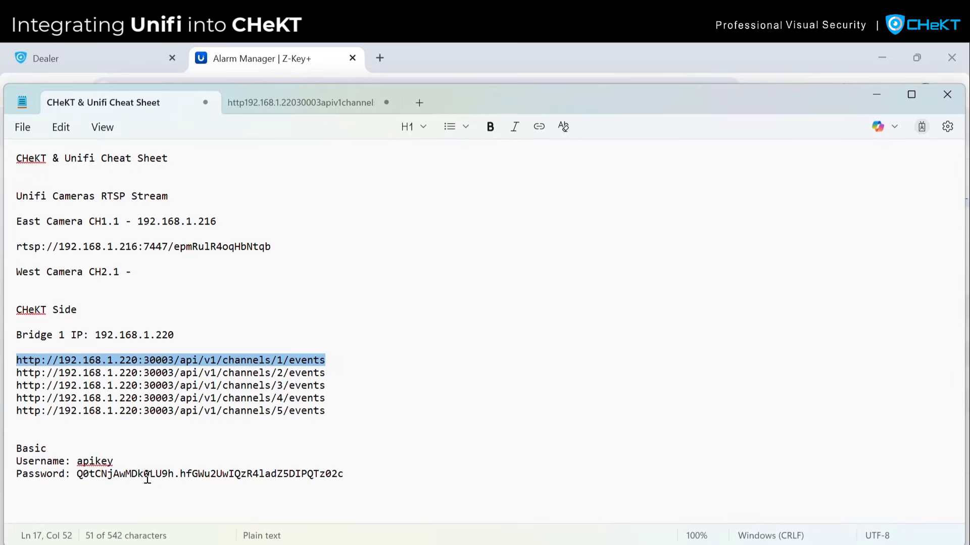
# - Copy the API key from the cheat sheet and enter it as the webhook's Basic authentication password in the UniFi alarm
pyautogui.moveTo(78, 475); pyautogui.dragTo(346, 475)
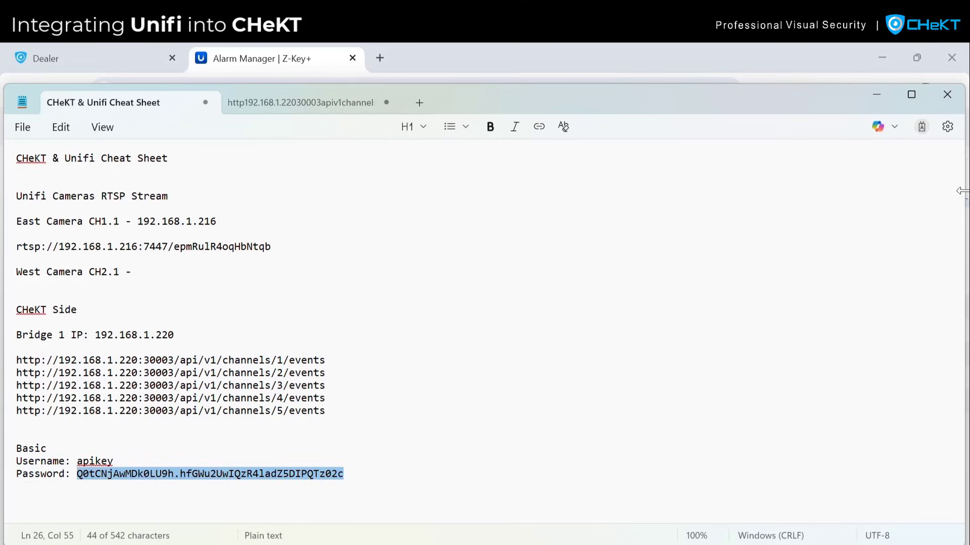
pyautogui.click(877, 96)
pyautogui.click(747, 399)
pyautogui.hotkey('ctrl', 'v')
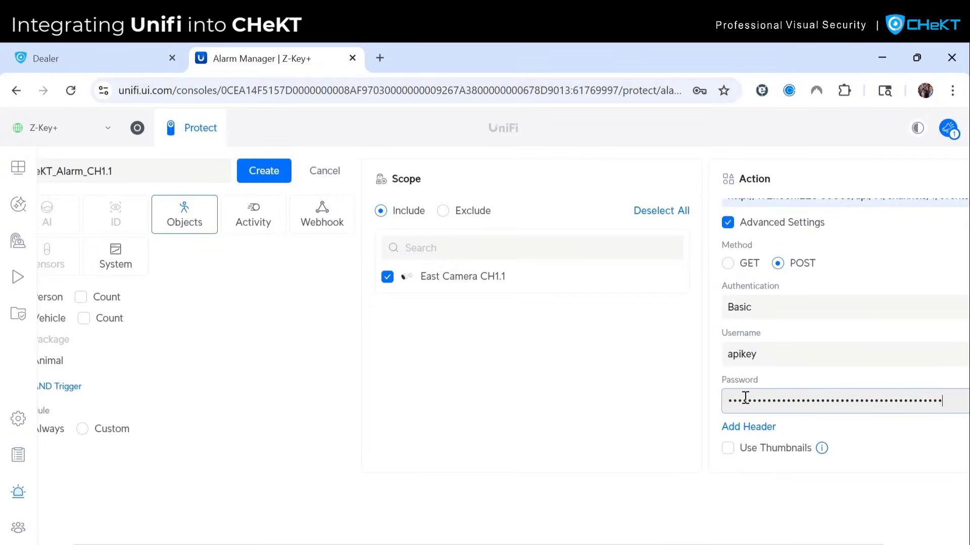
pyautogui.scroll(1, 780, 411)
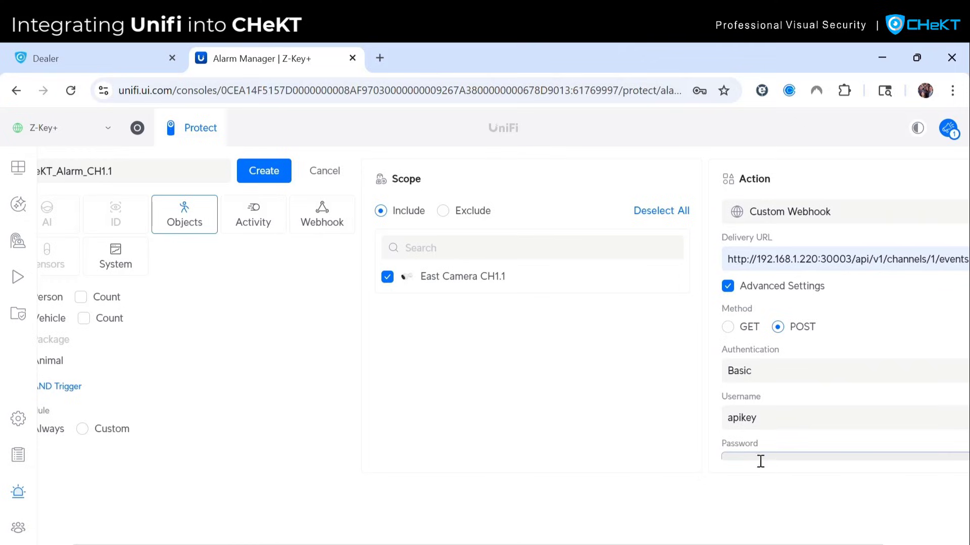
pyautogui.scroll(-2, 801, 421)
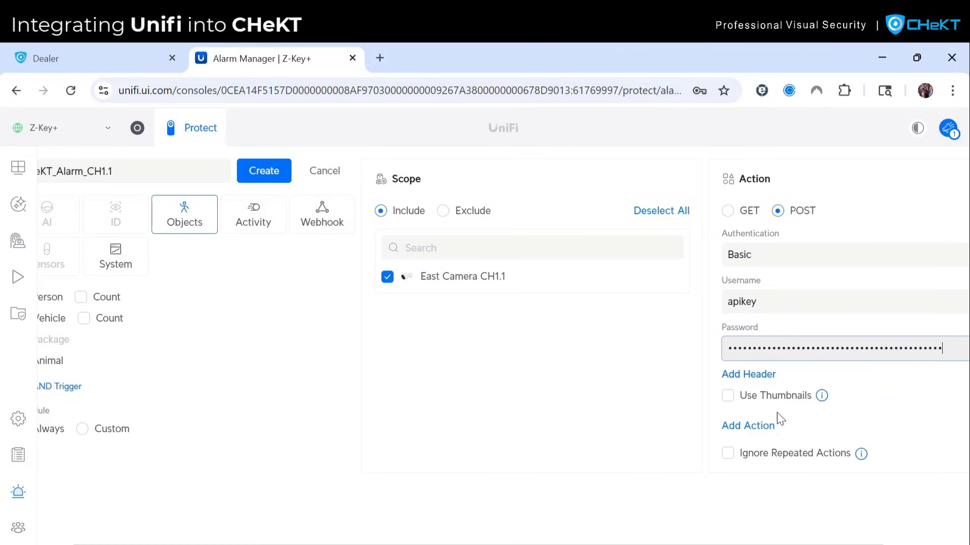
pyautogui.scroll(-1, 752, 414)
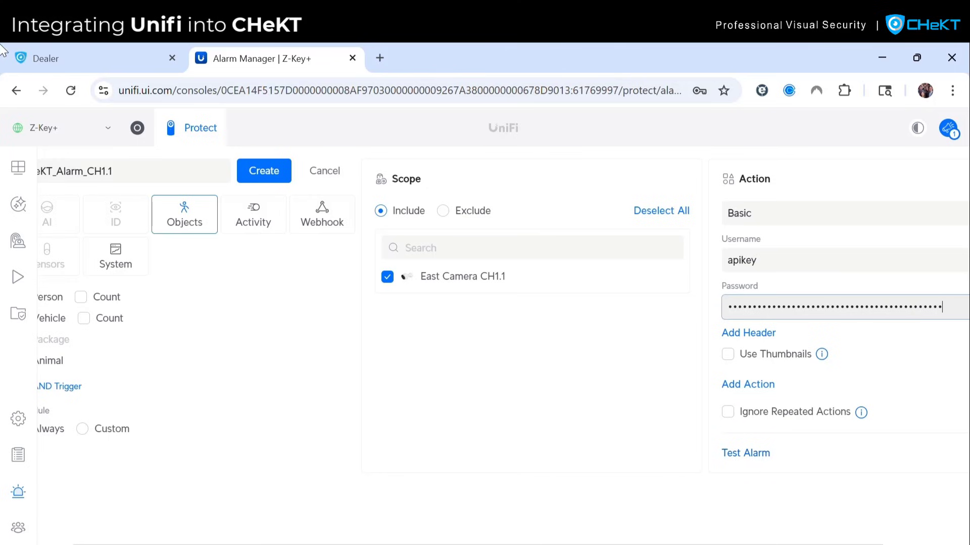
# - Return to the CHeKT dealer portal, close the Bridge 1 settings, and open the site's Monitoring Portal
pyautogui.click(60, 63)
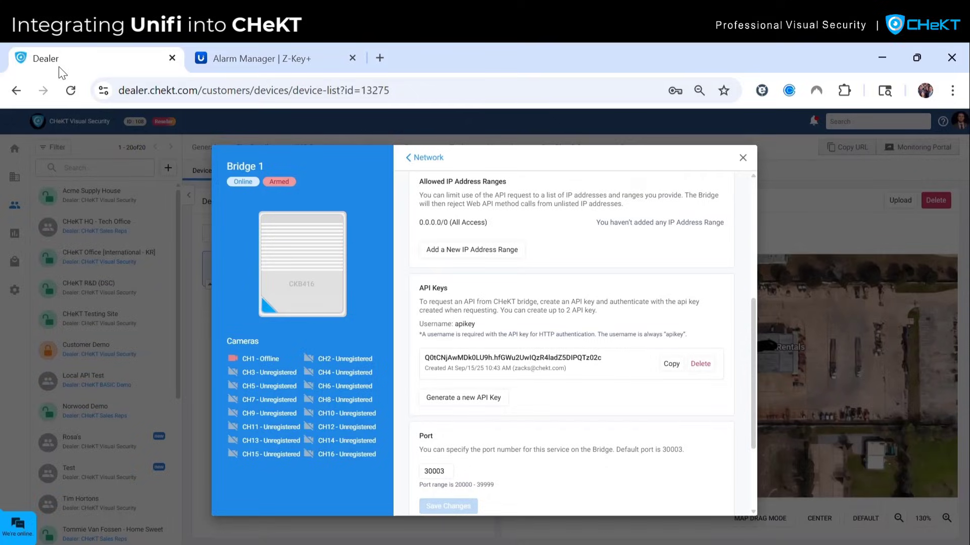
pyautogui.click(743, 158)
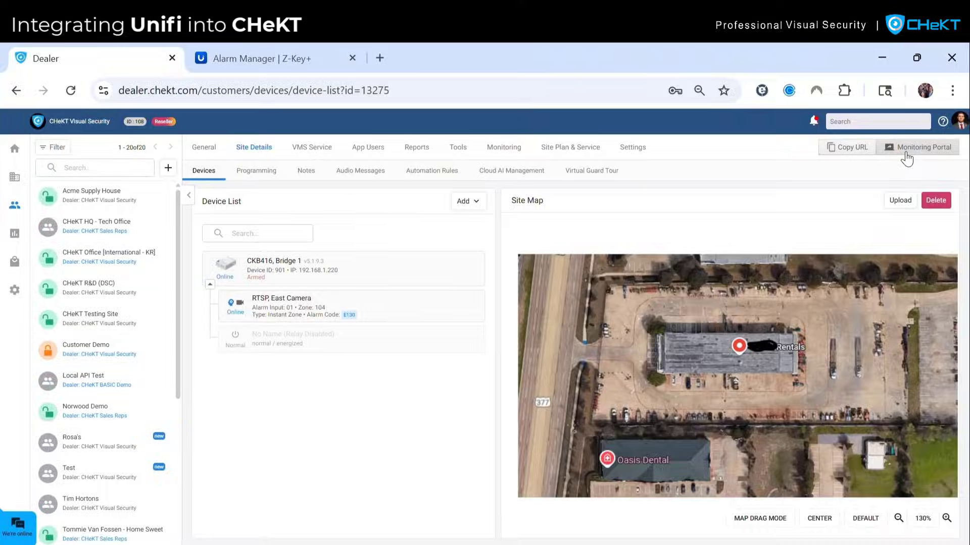
pyautogui.click(906, 158)
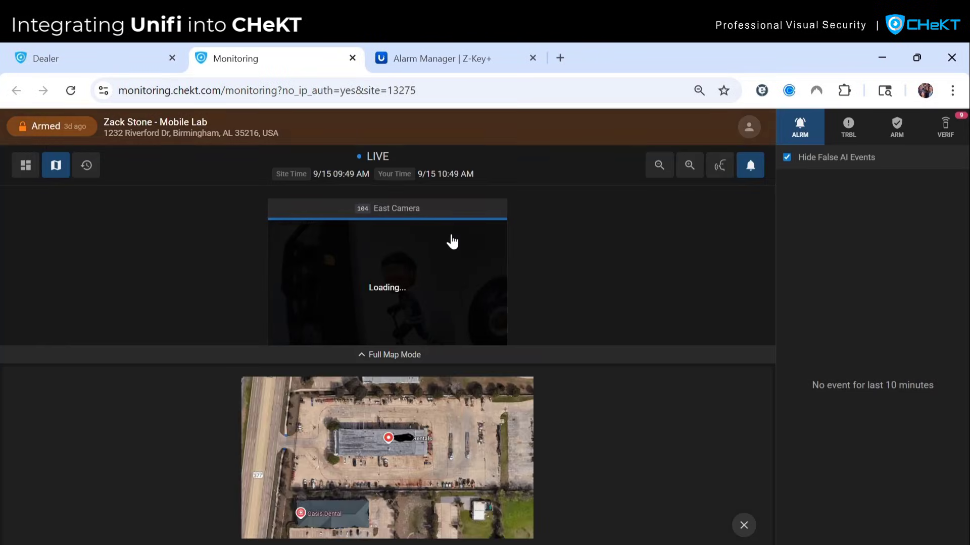
# - Switch back to UniFi's Alarm Manager and run a test of the alarm, confirming the trigger
pyautogui.click(381, 56)
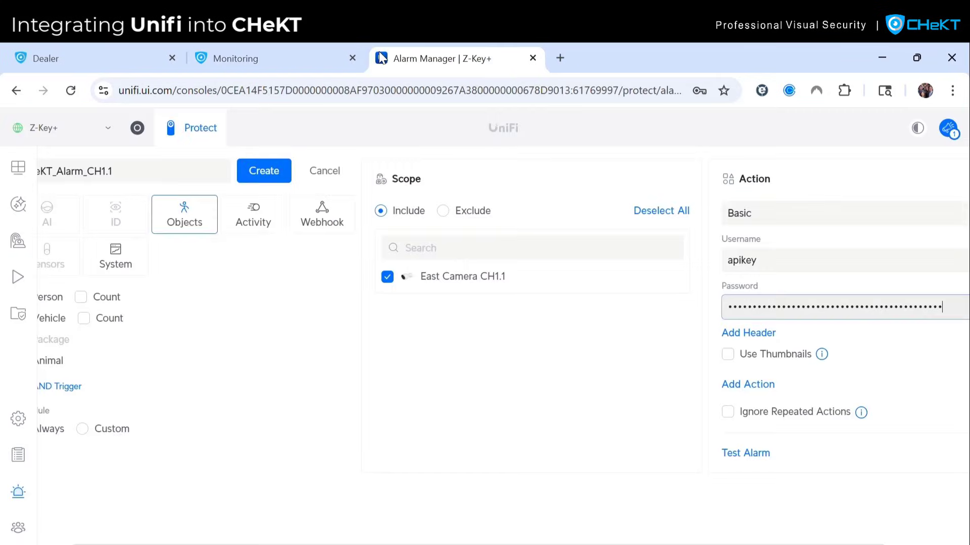
pyautogui.click(733, 457)
pyautogui.click(916, 412)
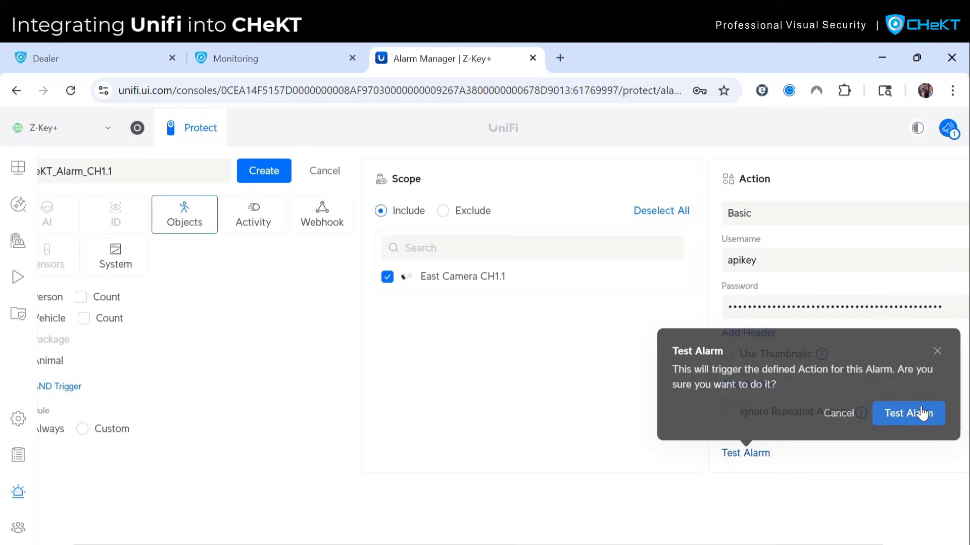
# - Open the new East Camera alarm event in the CHeKT monitoring portal and enlarge its alarm clip
pyautogui.click(348, 67)
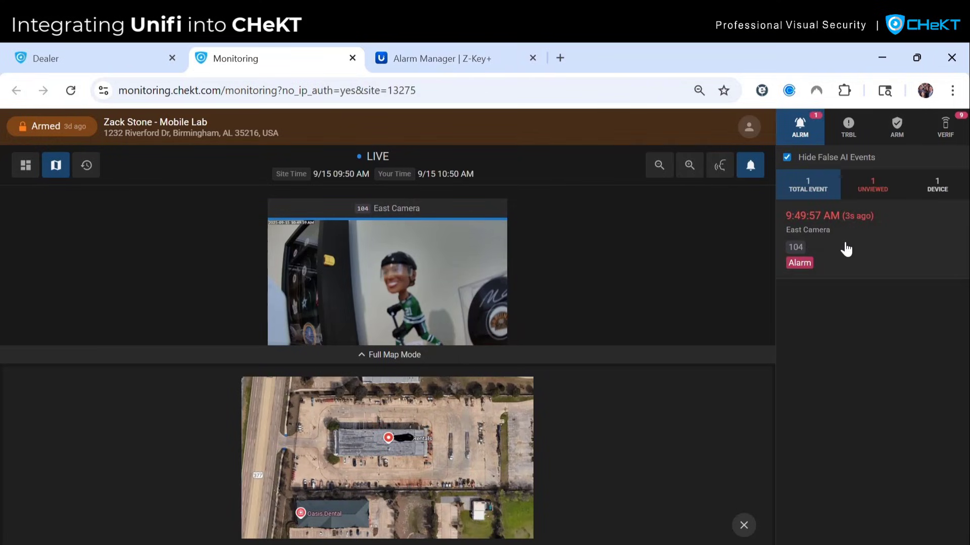
pyautogui.click(848, 249)
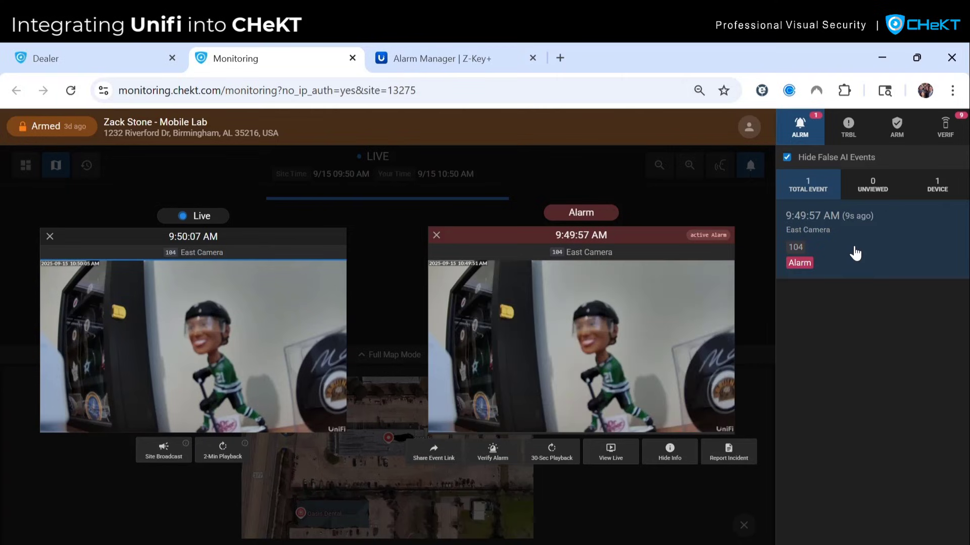
pyautogui.click(592, 352)
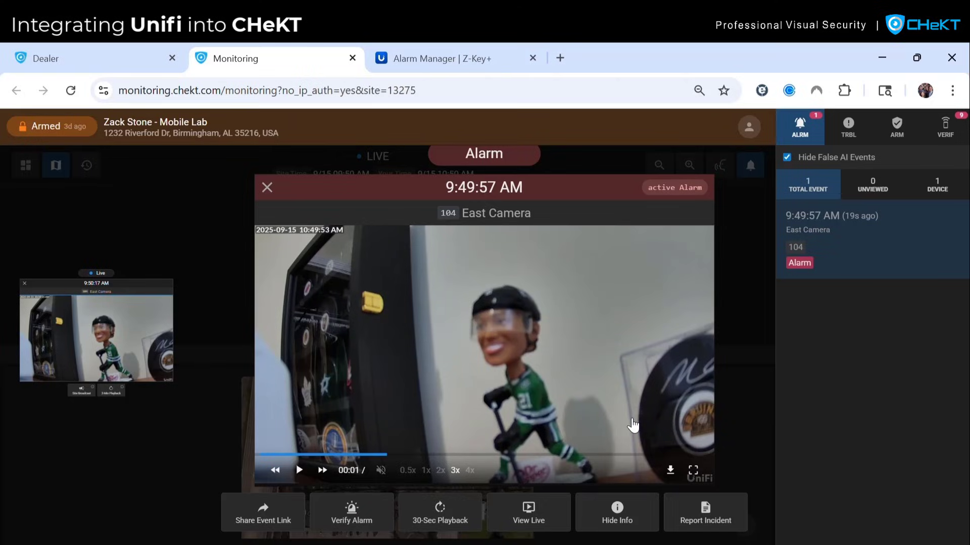
# - Create the CHeKT_Alarm_CH1.1 alarm in UniFi's Alarm Manager and dismiss the browser's offer to save the password
pyautogui.click(425, 59)
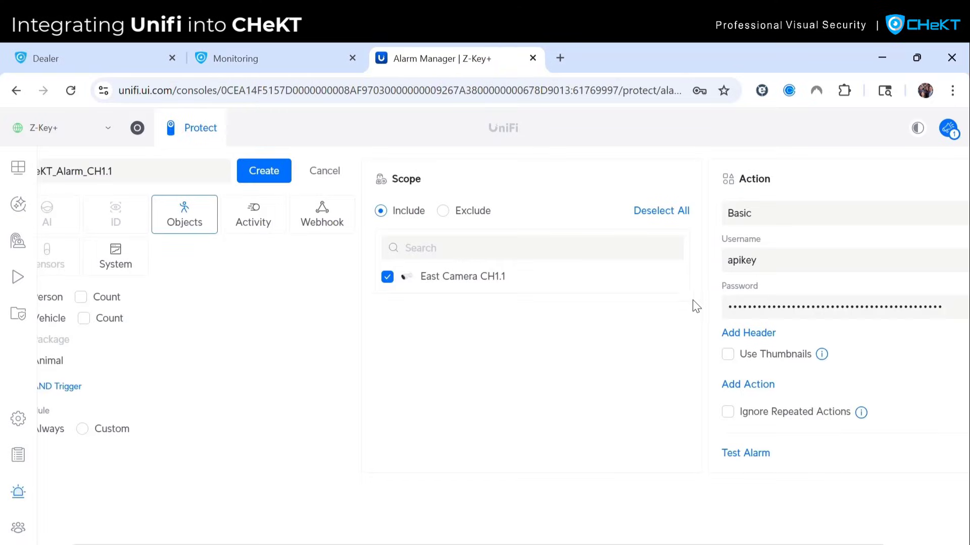
pyautogui.click(277, 173)
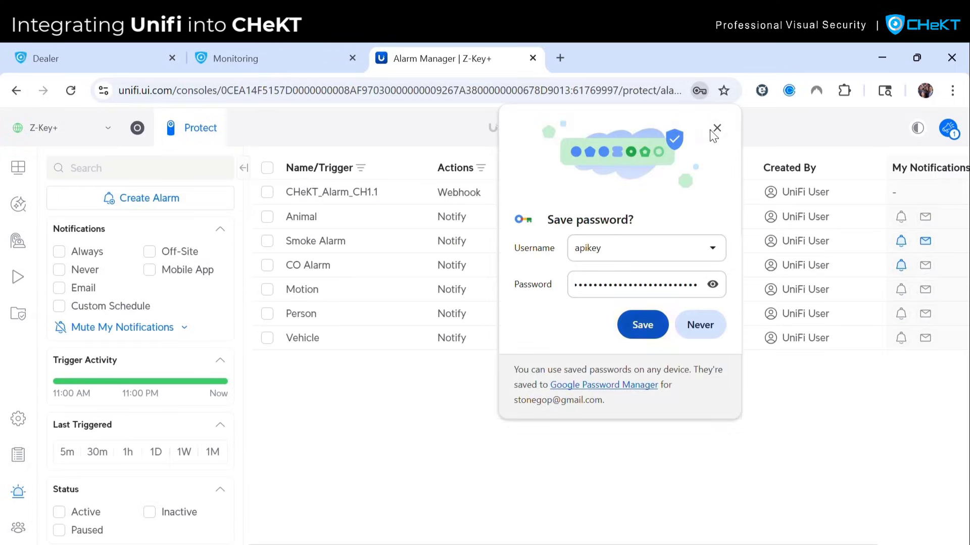
pyautogui.click(715, 129)
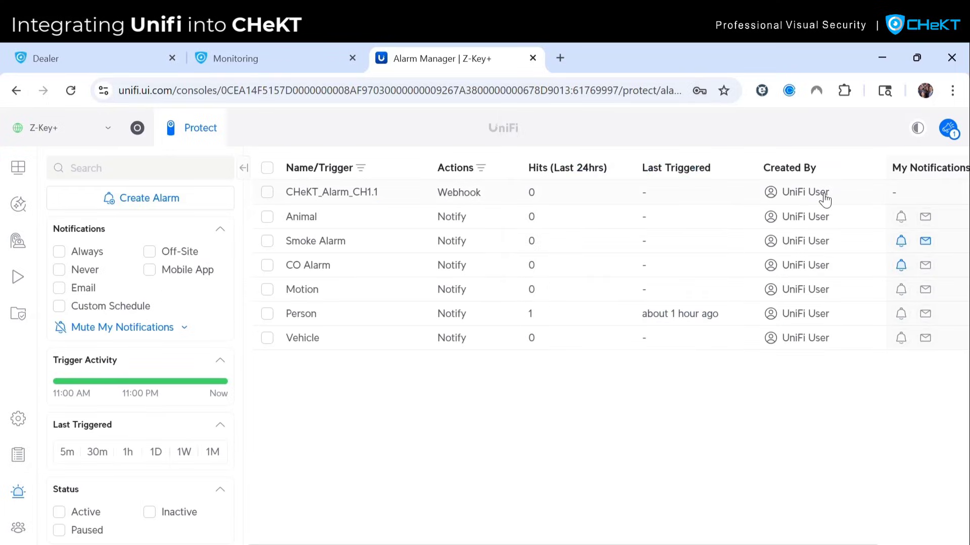
pyautogui.hscroll(3, 824, 200)
pyautogui.hscroll(-3, 825, 199)
pyautogui.hscroll(3, 814, 195)
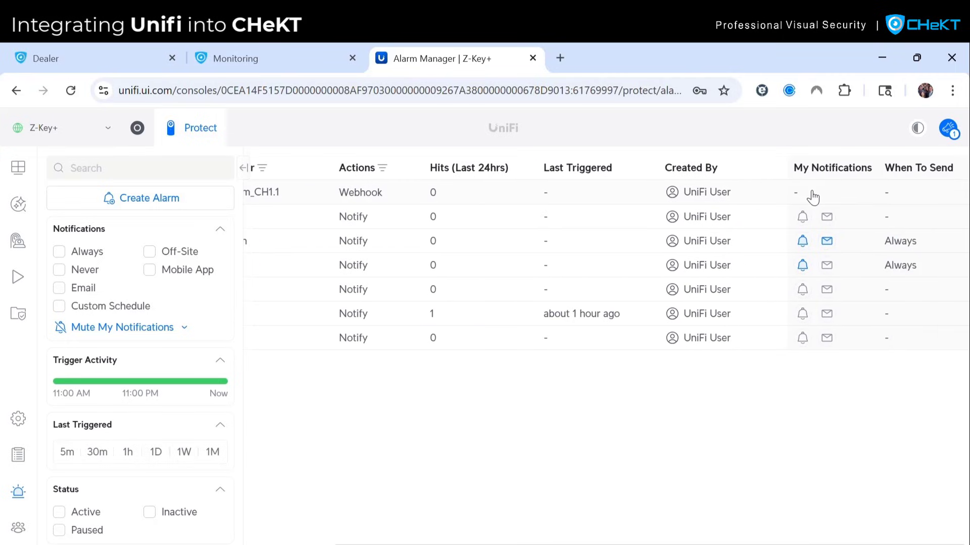
pyautogui.hscroll(-3, 813, 196)
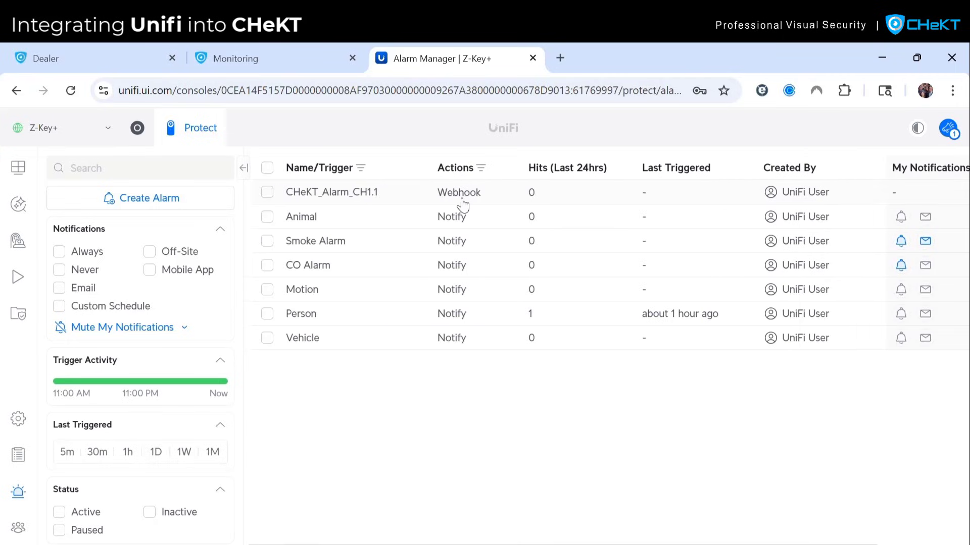
pyautogui.scroll(-3, 162, 465)
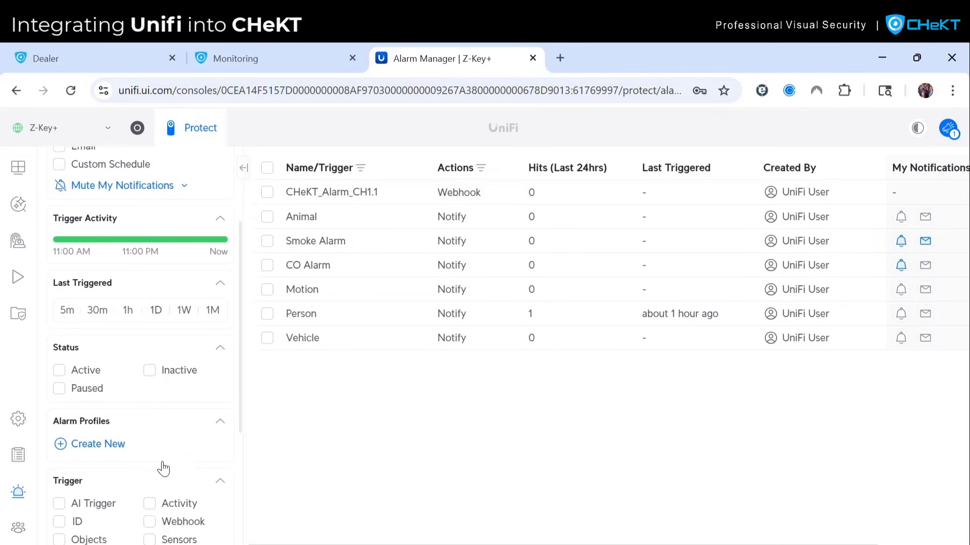
pyautogui.scroll(3, 162, 466)
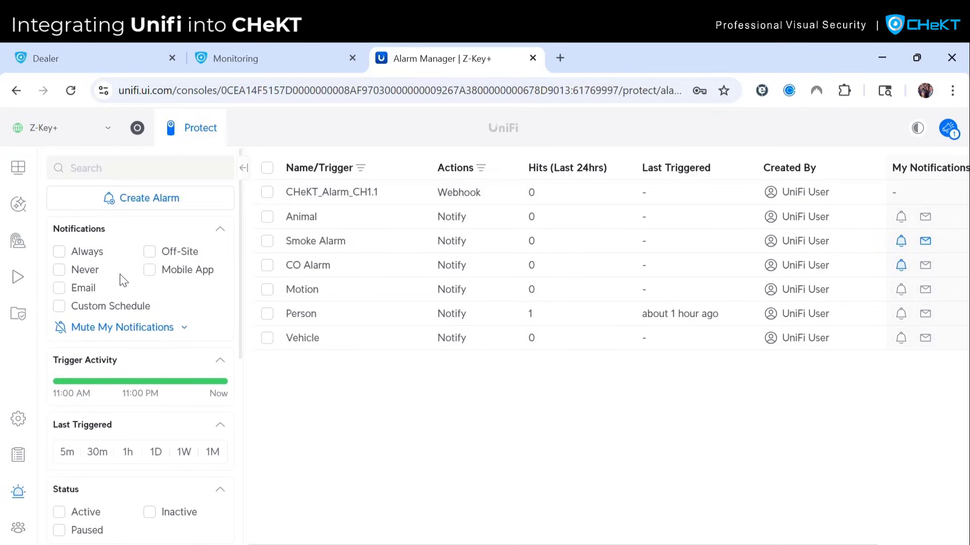
# - Start a second alarm named CHeKT_Alarm_CH2.1 with an Objects trigger for Person and Vehicle
pyautogui.click(127, 198)
pyautogui.click(252, 172)
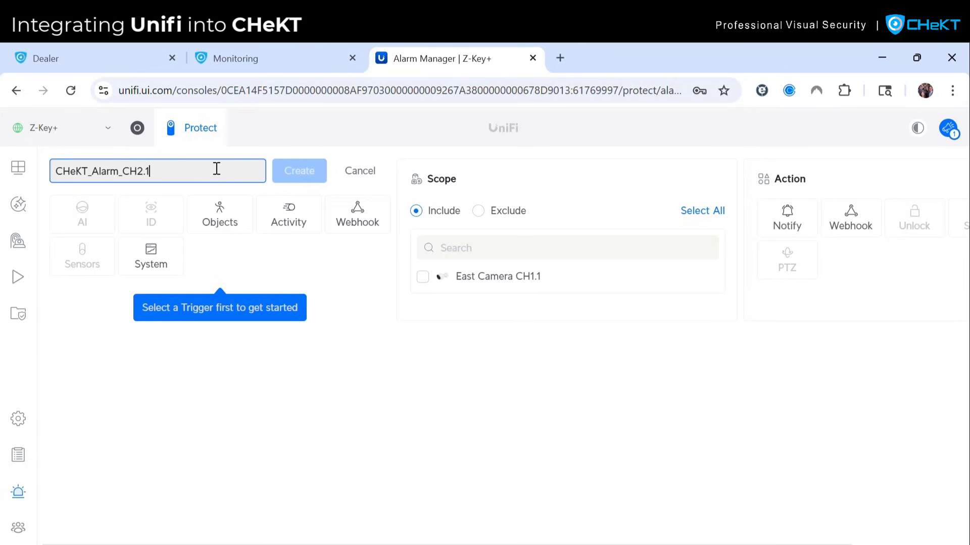
pyautogui.click(235, 227)
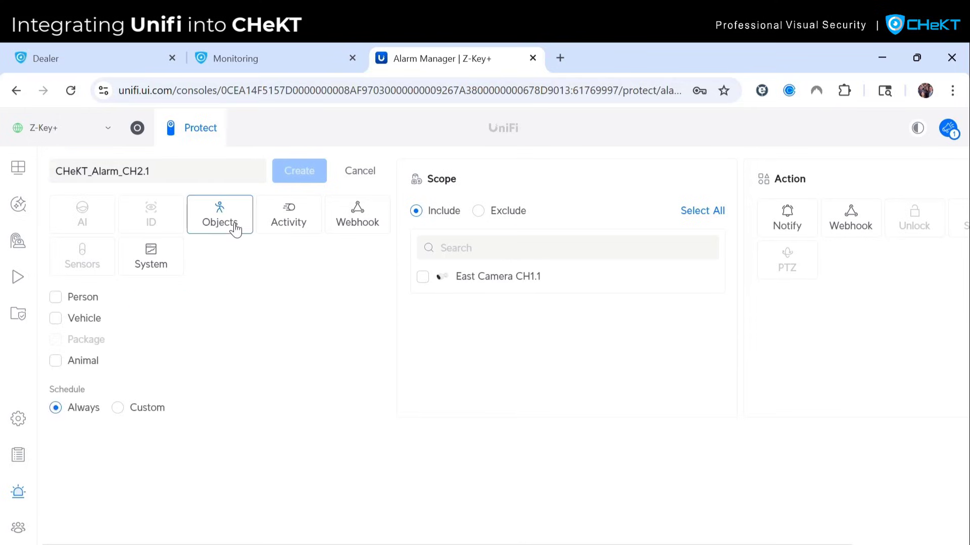
pyautogui.click(82, 299)
pyautogui.click(56, 320)
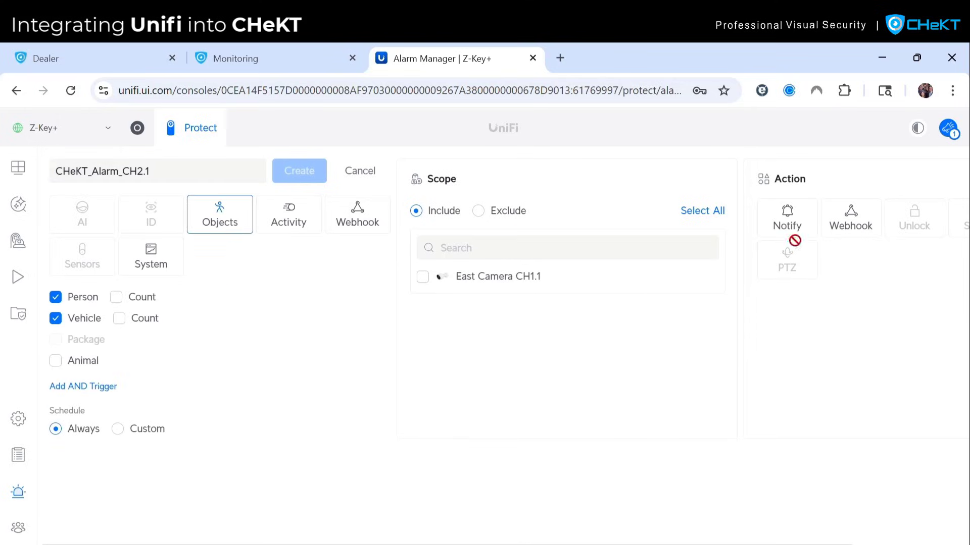
# - Add a Webhook action of type Custom Webhook to the CHeKT_Alarm_CH2.1 alarm
pyautogui.click(853, 237)
pyautogui.click(816, 305)
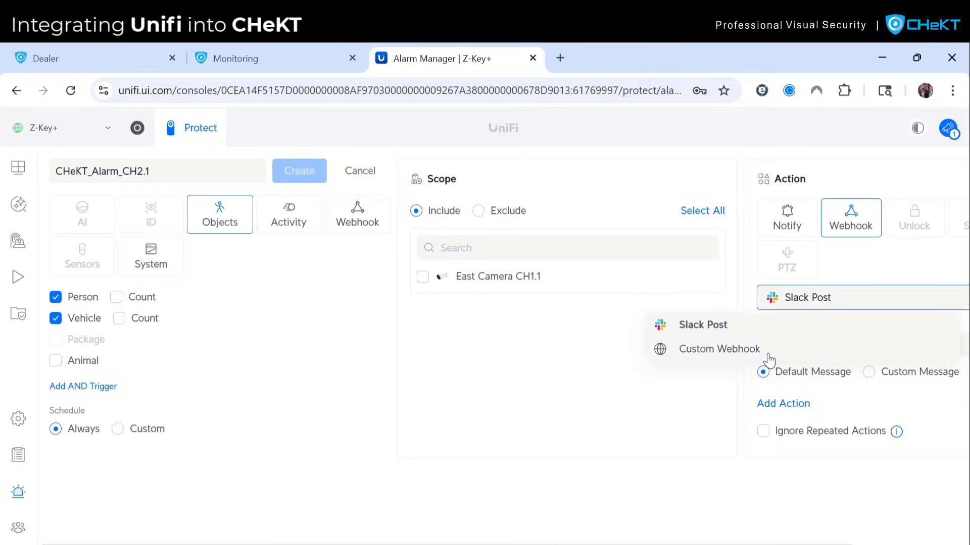
pyautogui.click(704, 350)
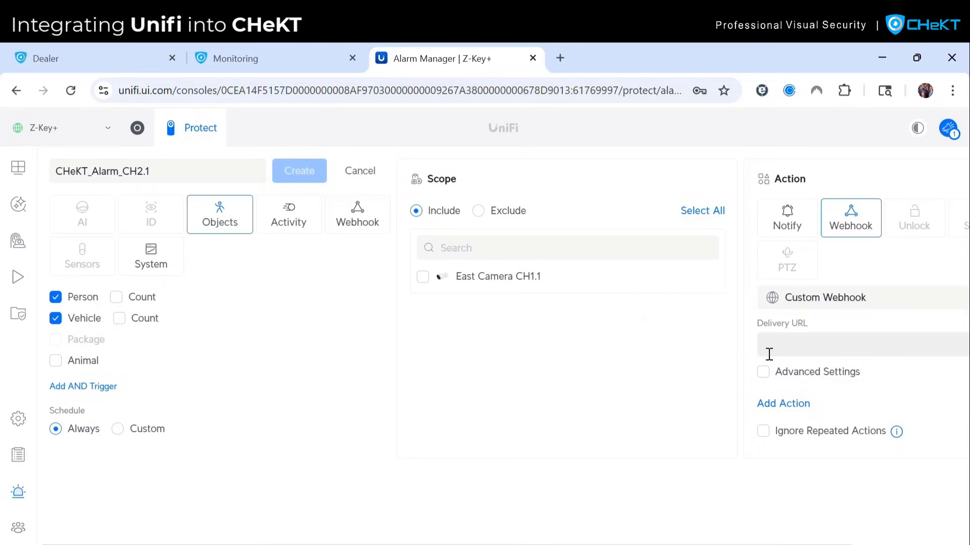
pyautogui.click(828, 350)
pyautogui.hotkey('ctrl', 'v')
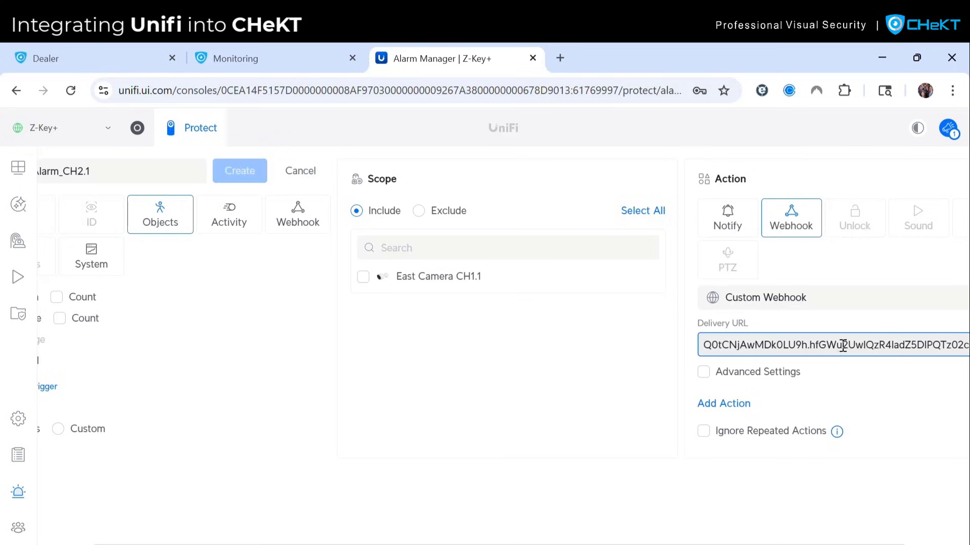
pyautogui.hotkey('ctrl', 'a')
pyautogui.press('BackSpace')
pyautogui.click(840, 346)
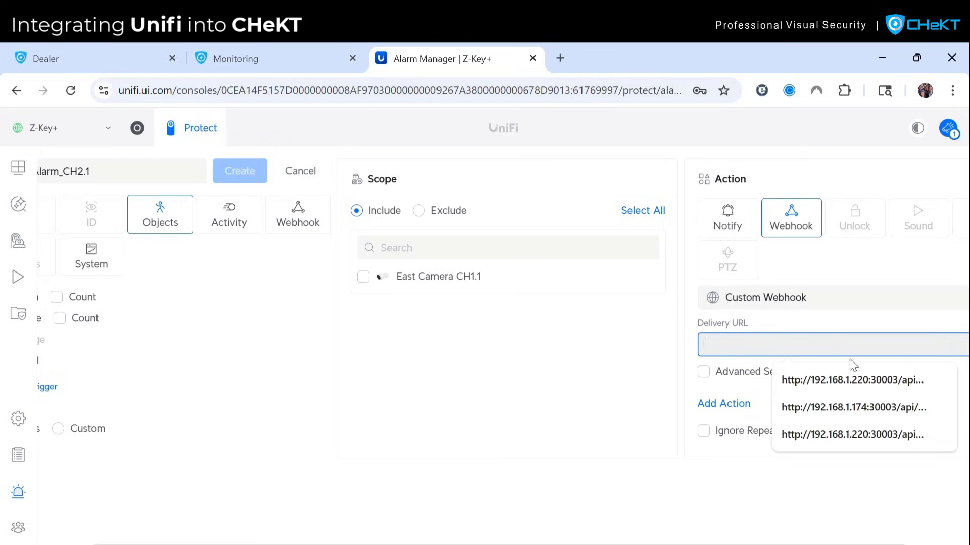
pyautogui.click(855, 377)
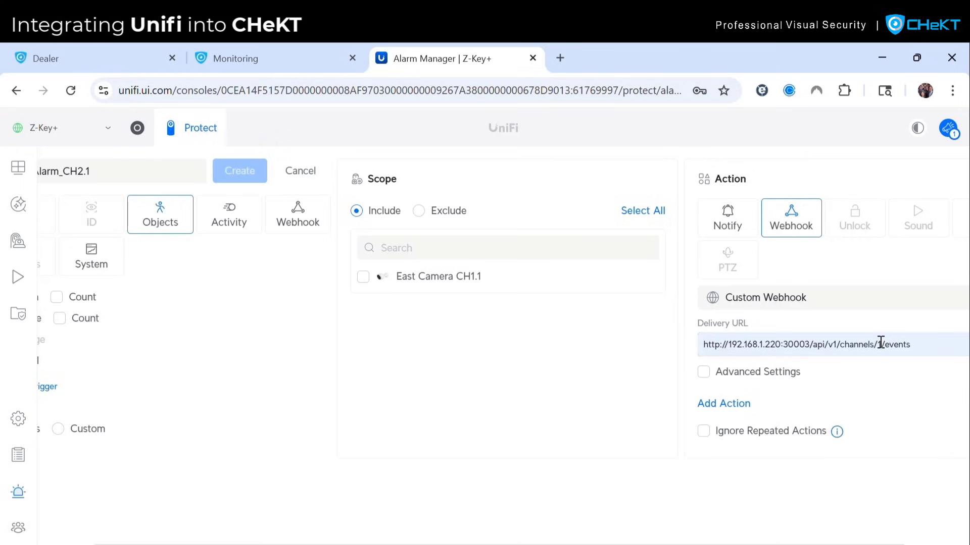
pyautogui.doubleClick(880, 344)
pyautogui.write('2')
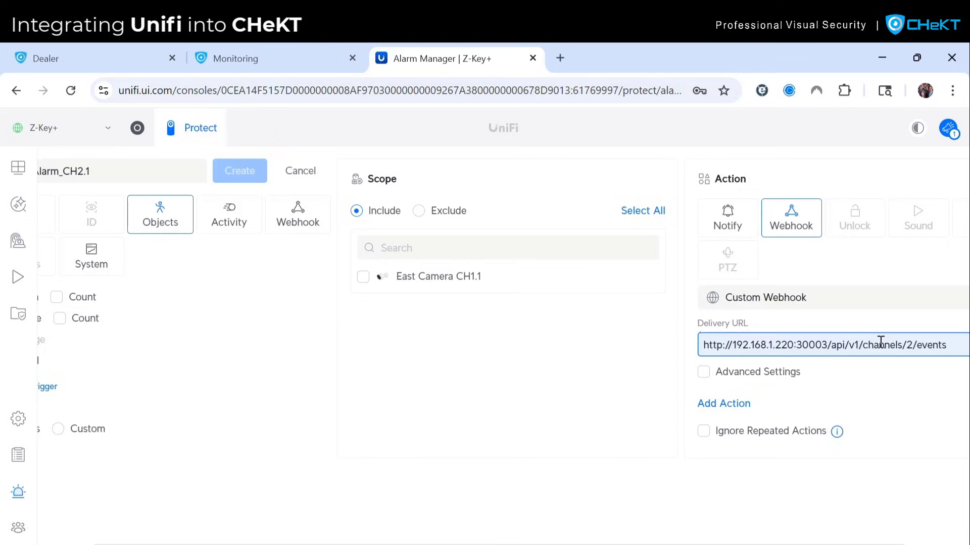
# - Enable Advanced Settings for the channel 2 webhook and set its method to POST
pyautogui.click(729, 375)
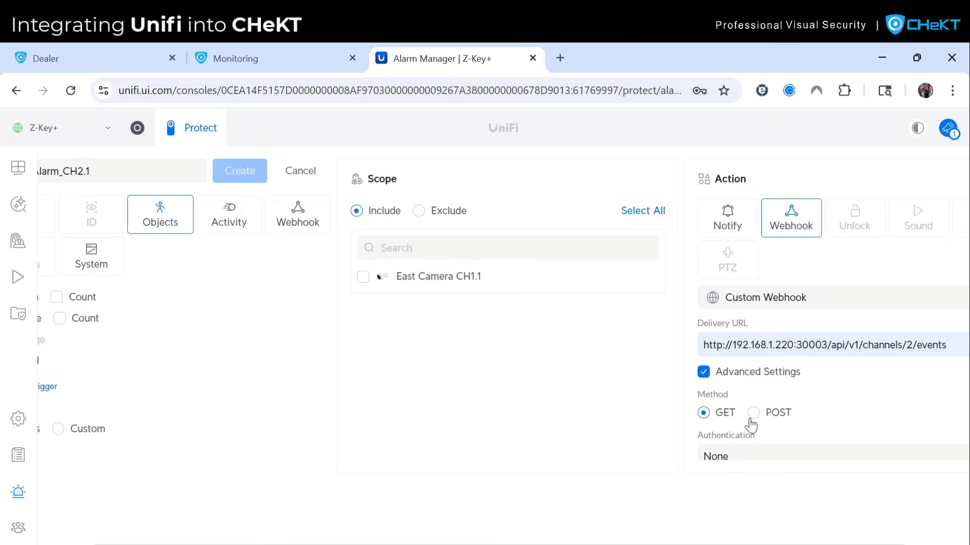
pyautogui.click(753, 413)
pyautogui.scroll(-3, 752, 419)
# - Set the channel 2 webhook's authentication to Basic with the username apikey and paste the API key as the password
pyautogui.click(754, 389)
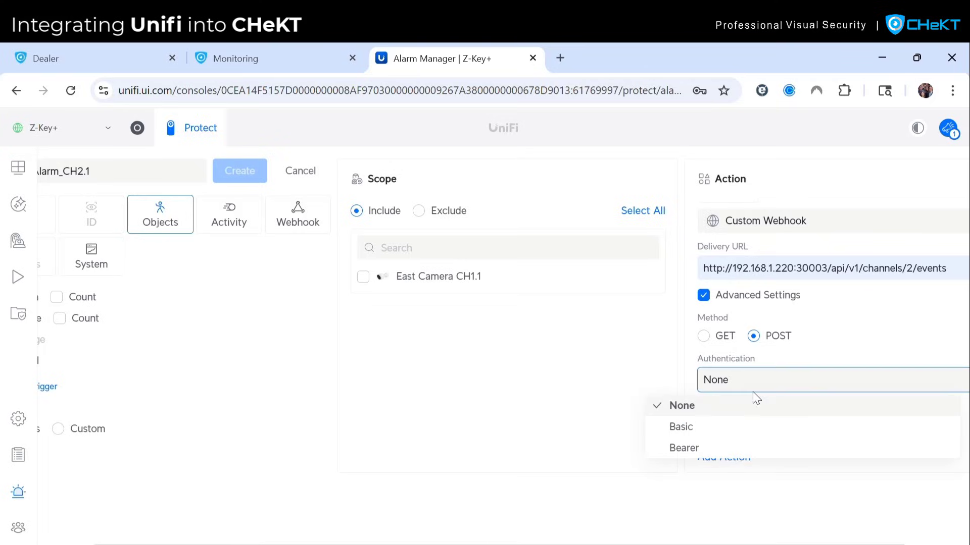
pyautogui.click(717, 428)
pyautogui.click(740, 421)
pyautogui.write('api')
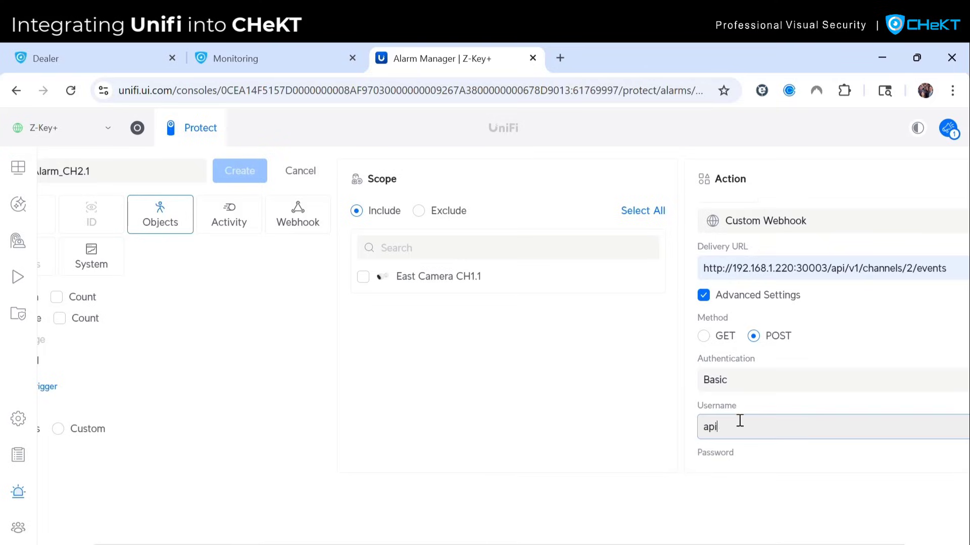
pyautogui.write('key')
pyautogui.scroll(-2, 742, 399)
pyautogui.click(758, 350)
pyautogui.hotkey('ctrl', 'v')
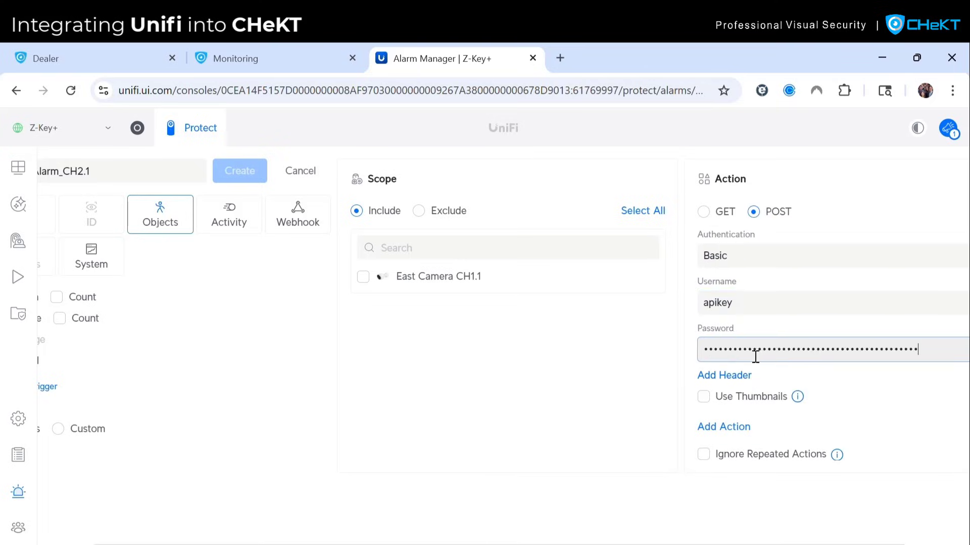
pyautogui.click(905, 415)
pyautogui.scroll(2, 905, 414)
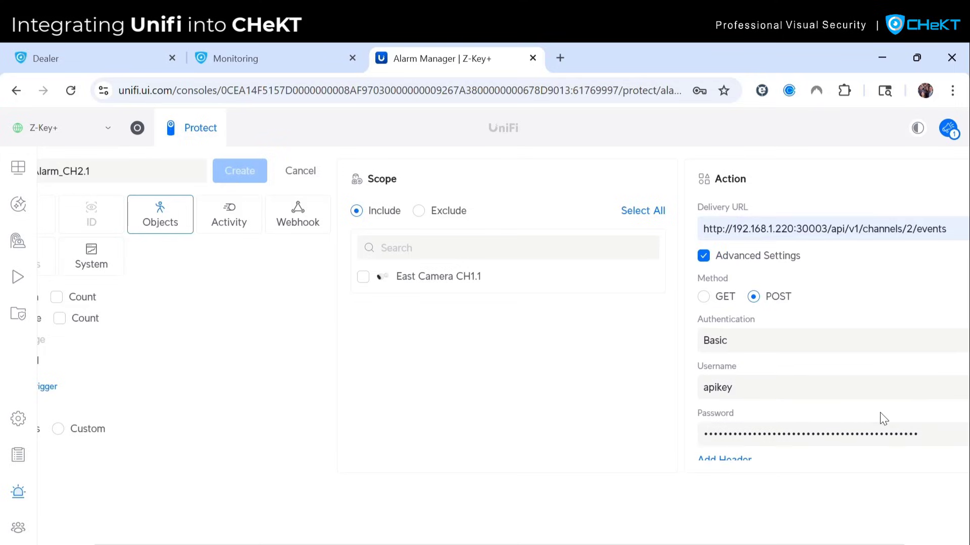
pyautogui.scroll(2, 884, 420)
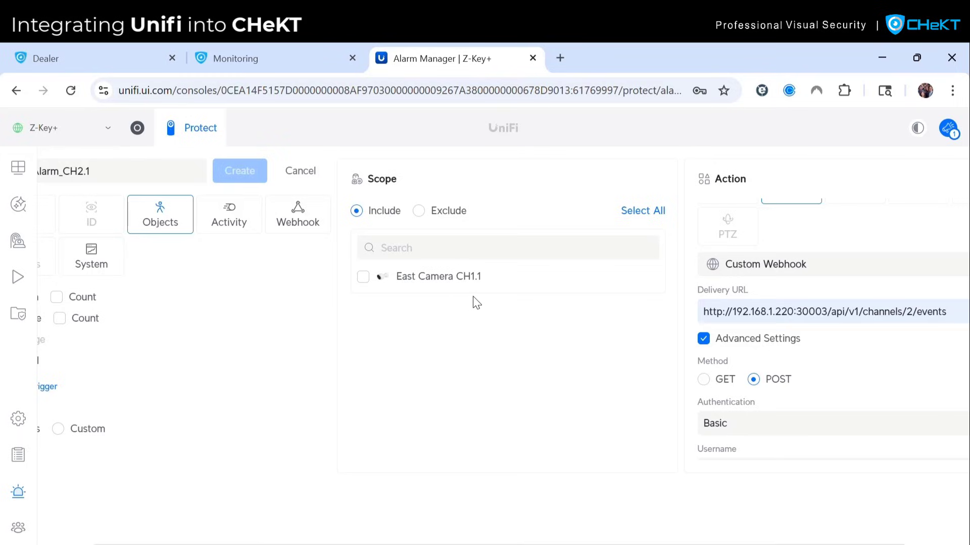
pyautogui.hscroll(-1, 940, 394)
pyautogui.hscroll(1, 648, 413)
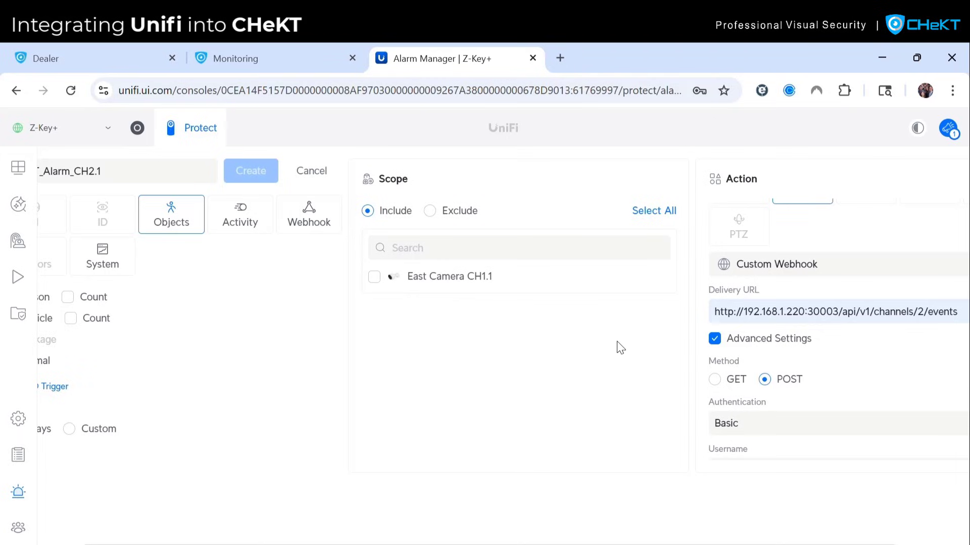
# - Switch to the CHeKT monitoring portal and turn off Hide False AI Events for the alarm list
pyautogui.click(247, 50)
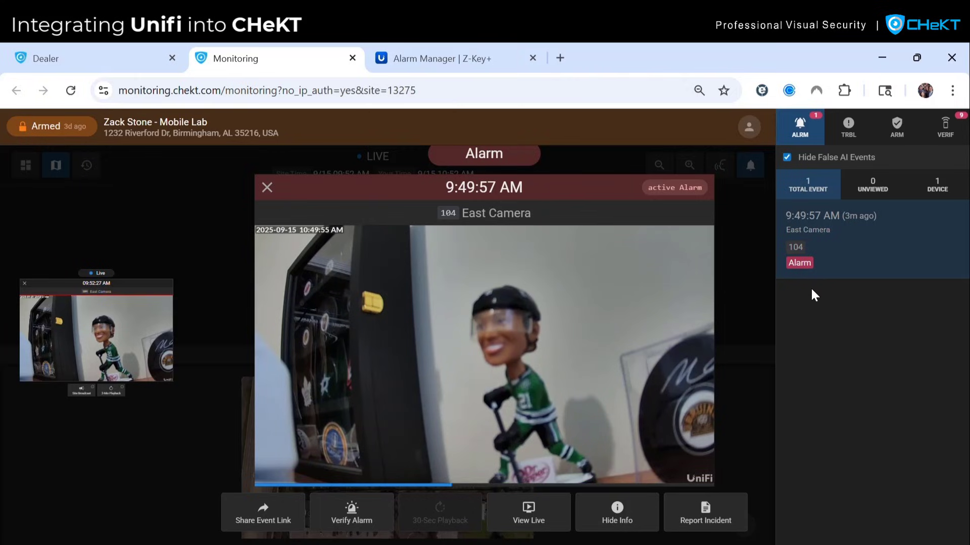
pyautogui.click(787, 157)
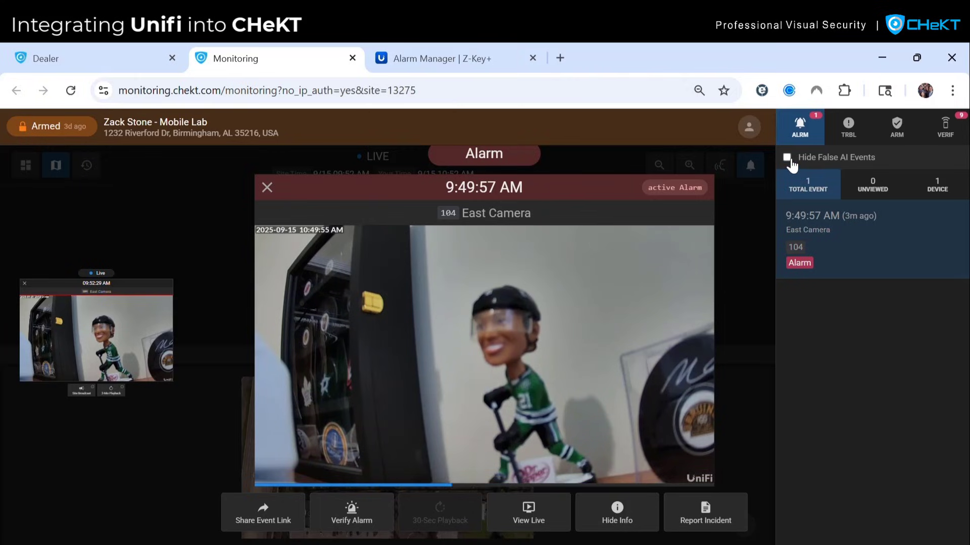